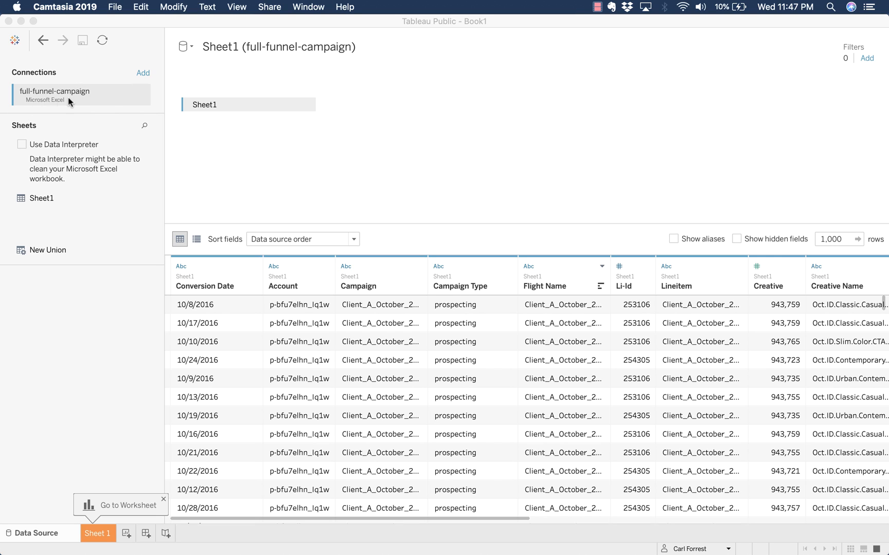
- Bring Tableau Public forward and switch from the data source page to the Sheet 1 worksheet
{"action": "left_click", "coordinate": [92, 536]}
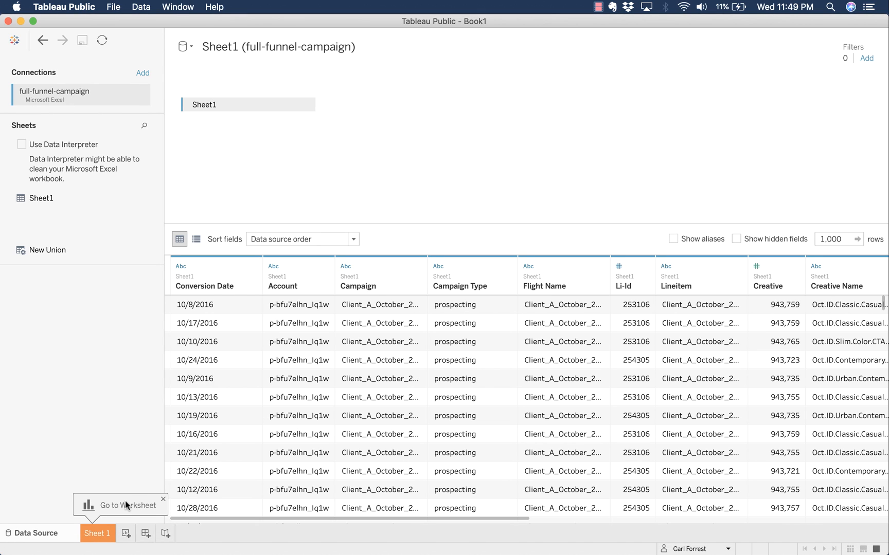
{"action": "left_click", "coordinate": [107, 533]}
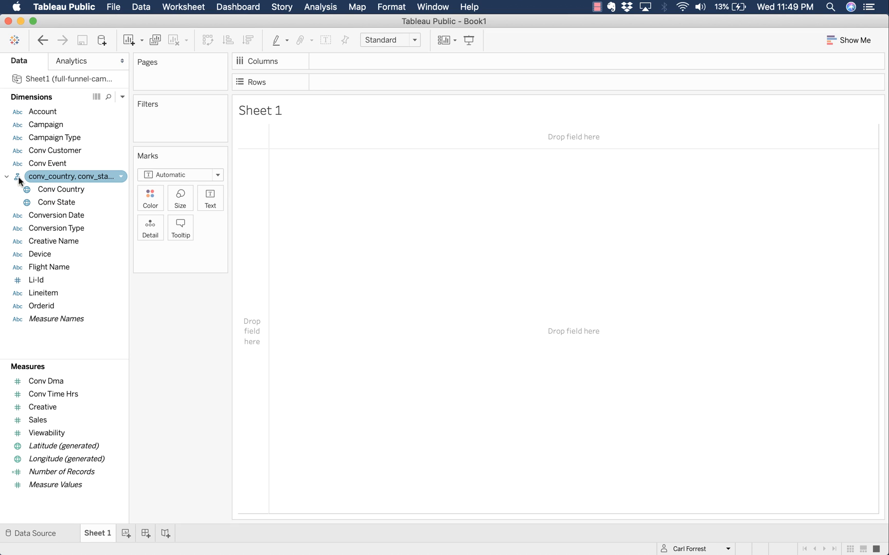
{"action": "left_click", "coordinate": [62, 194]}
{"action": "double_click", "coordinate": [62, 194]}
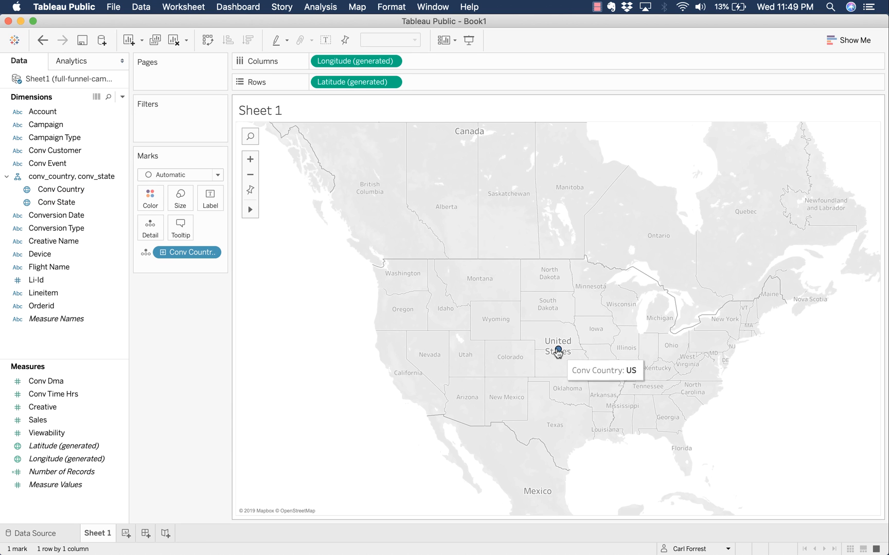
{"action": "left_click_drag", "start_coordinate": [180, 253], "coordinate": [20, 236]}
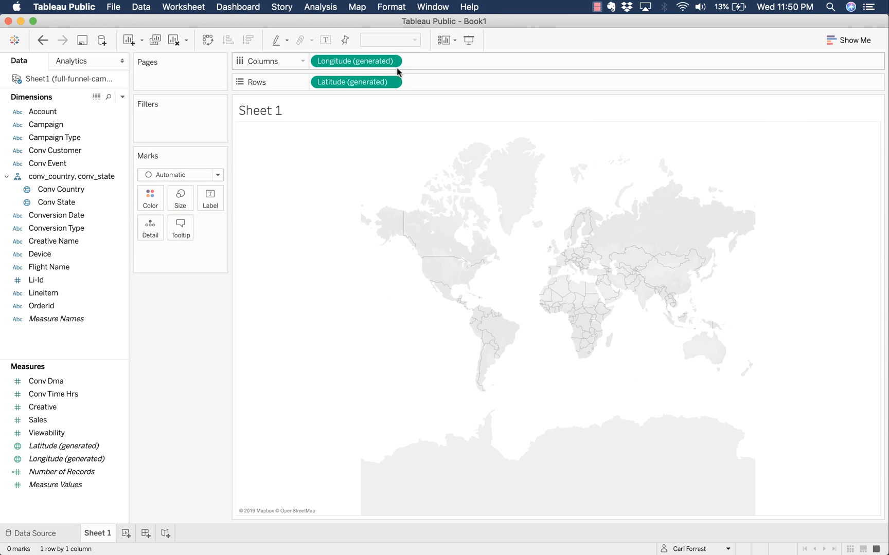
{"action": "left_click_drag", "start_coordinate": [377, 61], "coordinate": [69, 211]}
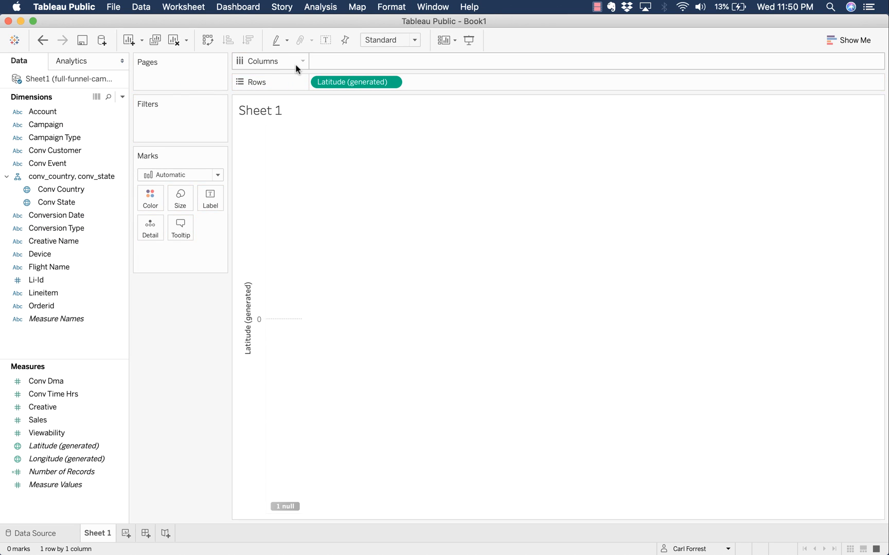
{"action": "left_click_drag", "start_coordinate": [337, 84], "coordinate": [64, 168]}
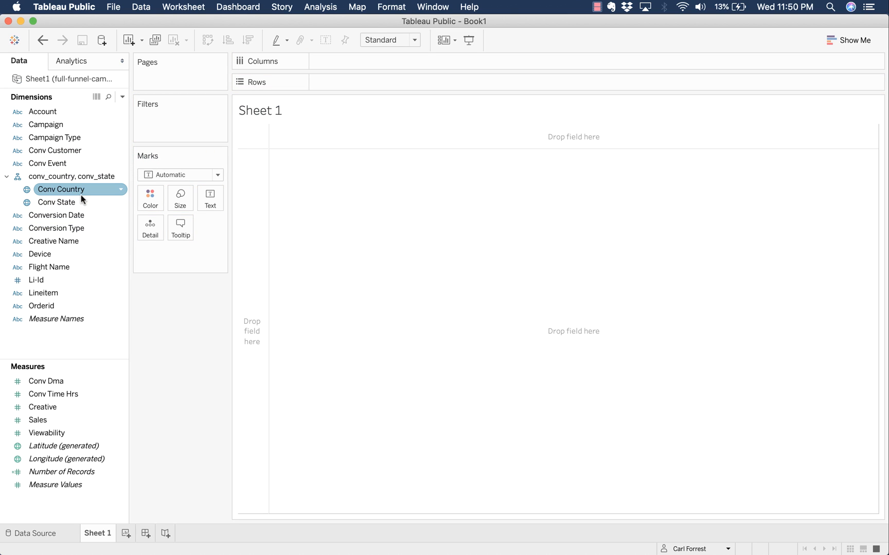
{"action": "double_click", "coordinate": [71, 206]}
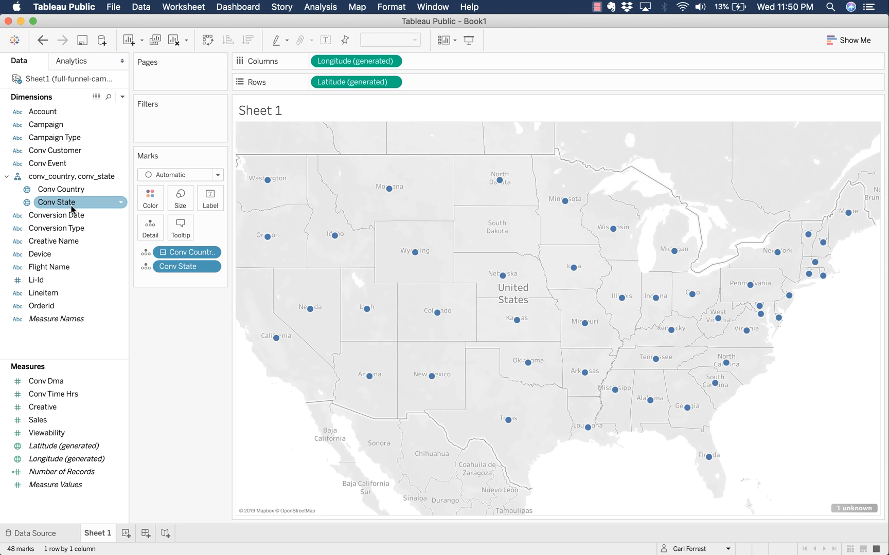
{"action": "key", "text": "super+z"}
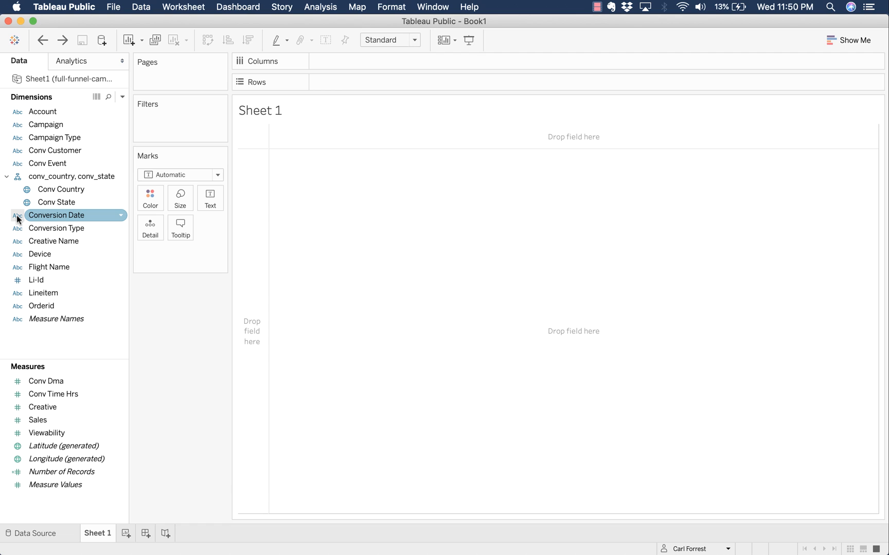
- Change the Conversion Date field's data type from text to Date
{"action": "left_click", "coordinate": [69, 216]}
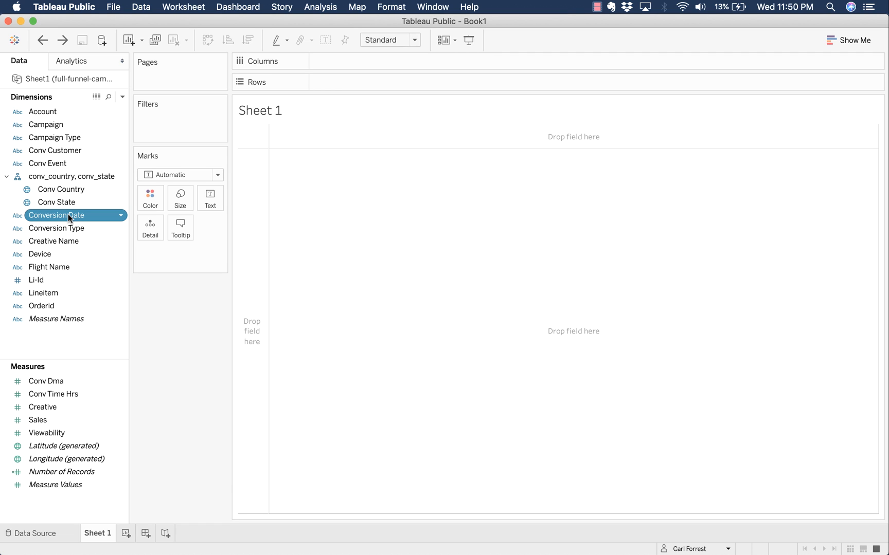
{"action": "right_click", "coordinate": [68, 216]}
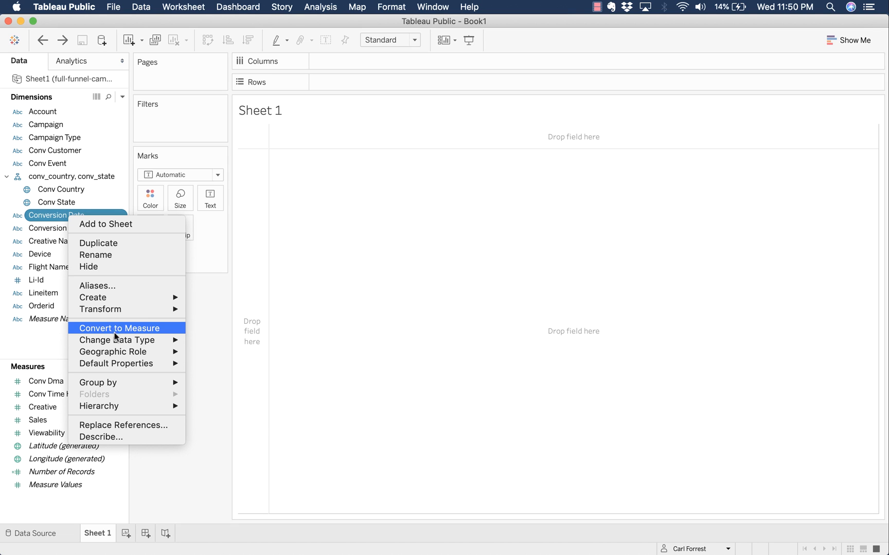
{"action": "mouse_move", "coordinate": [116, 341]}
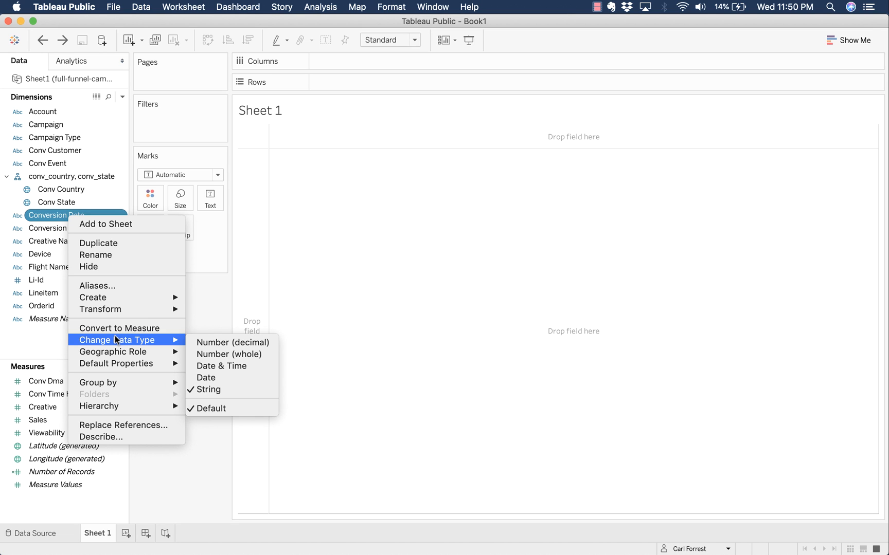
{"action": "left_click", "coordinate": [227, 378]}
- Test Conversion Date in the view by year, undo it, and dismiss the Conversion Type menu
{"action": "double_click", "coordinate": [73, 216]}
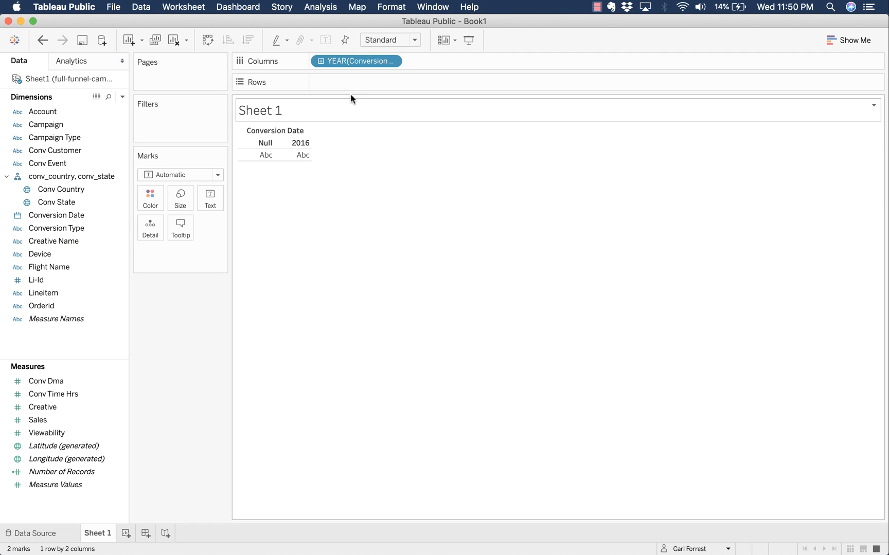
{"action": "mouse_move", "coordinate": [299, 156]}
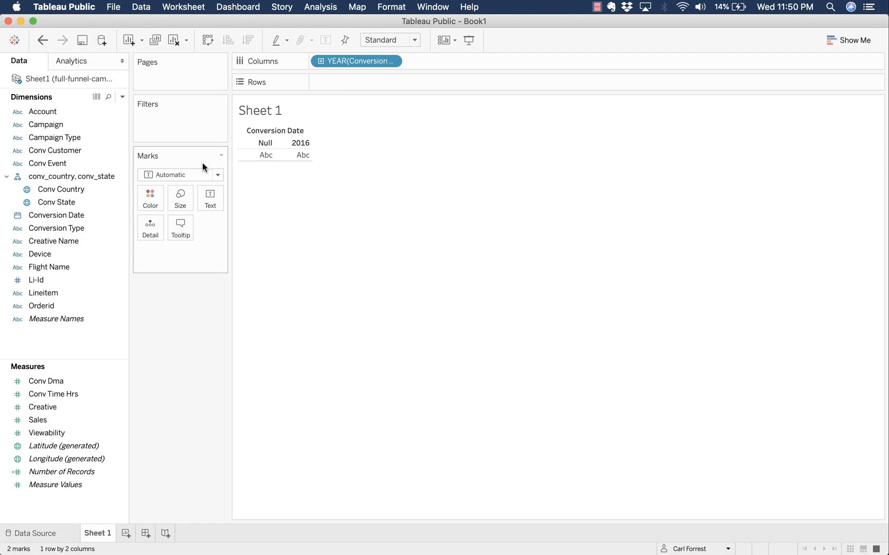
{"action": "key", "text": "super+z"}
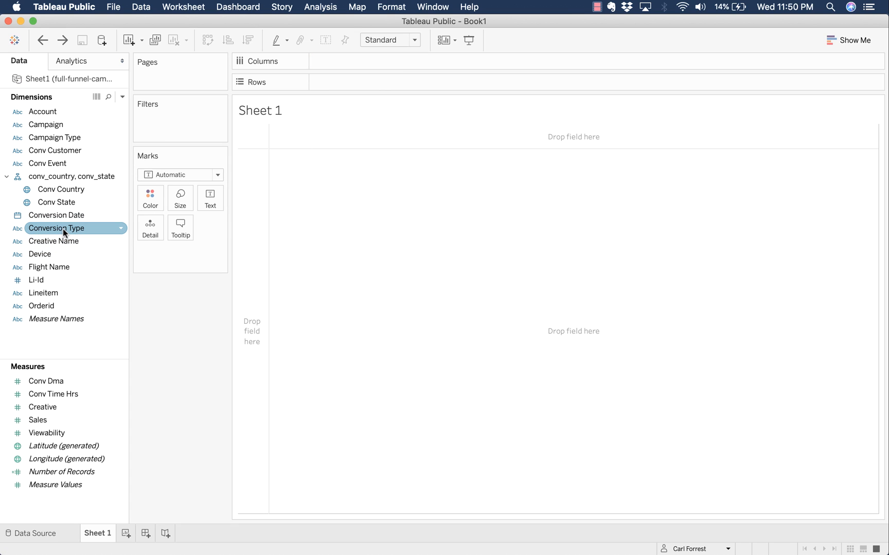
{"action": "right_click", "coordinate": [62, 230]}
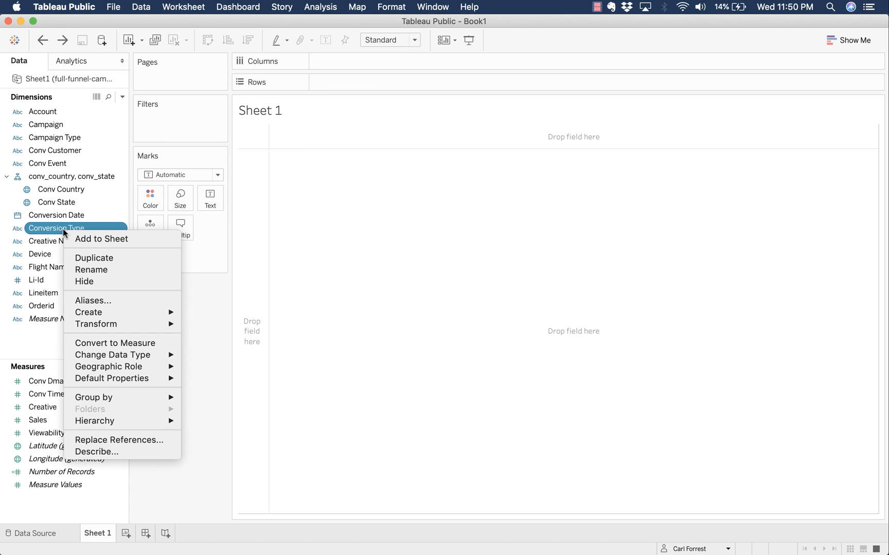
{"action": "left_click", "coordinate": [62, 230]}
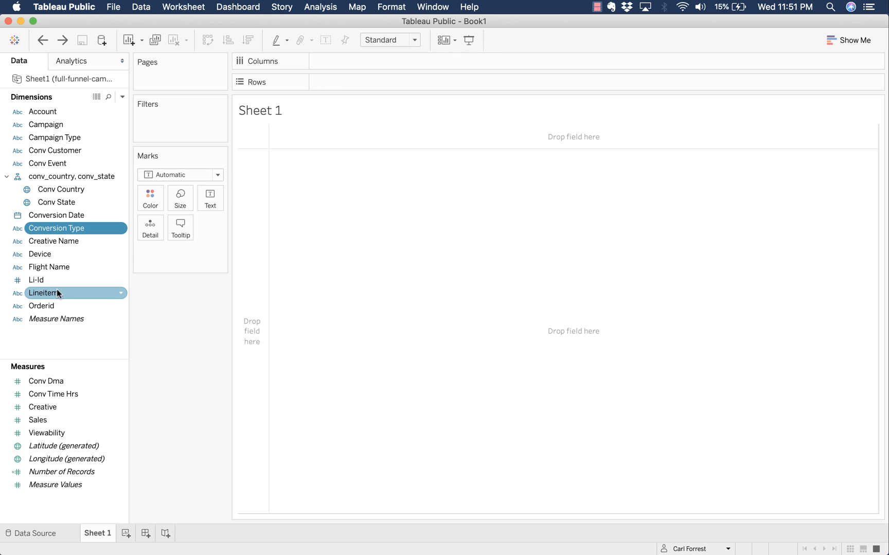
{"action": "right_click", "coordinate": [56, 289]}
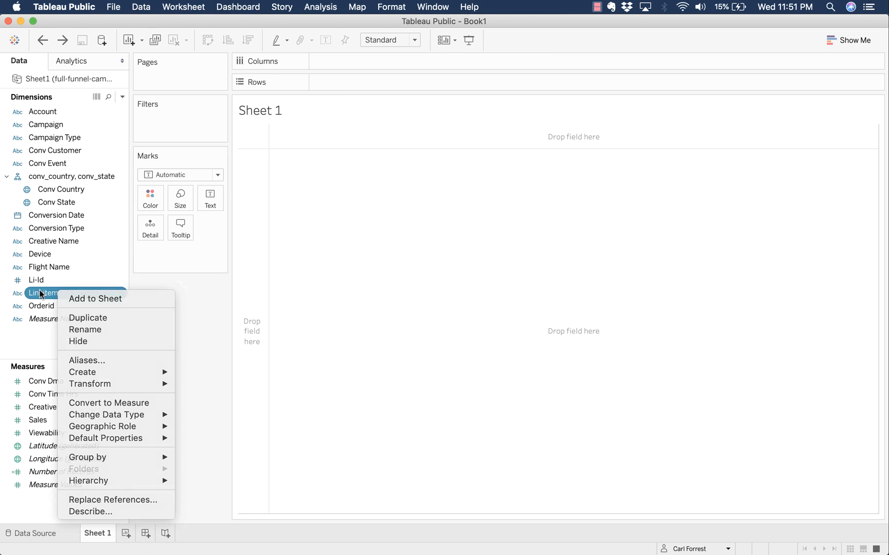
{"action": "left_click", "coordinate": [22, 294]}
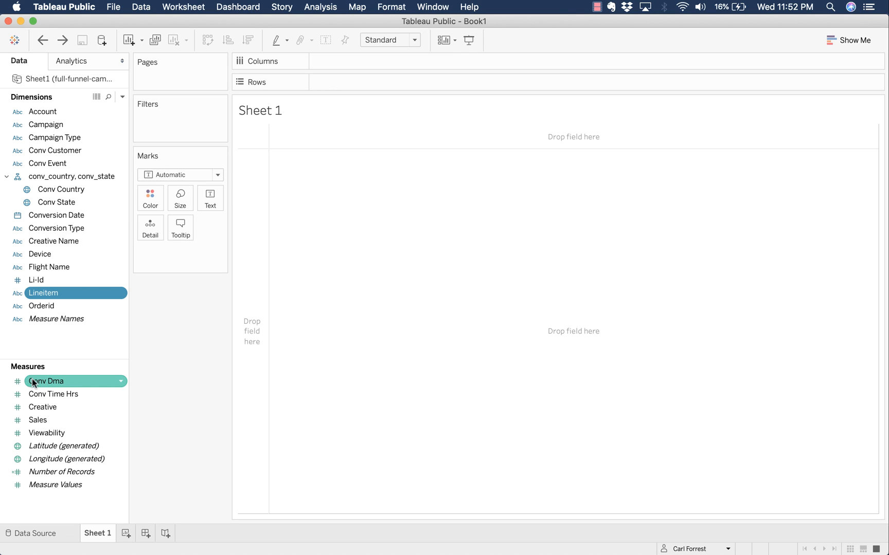
- Change Conv Dma's data type to String and convert Conv Dma (Count) to a dimension
{"action": "right_click", "coordinate": [59, 384]}
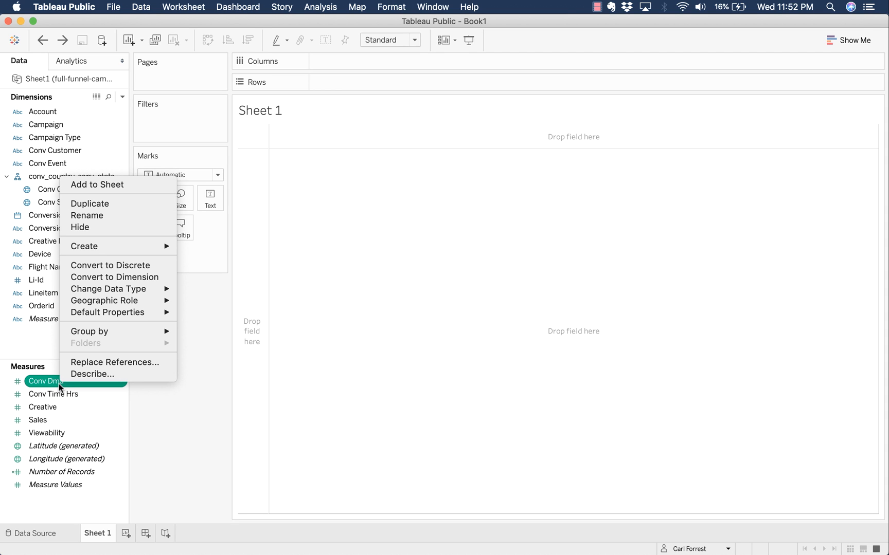
{"action": "mouse_move", "coordinate": [119, 289]}
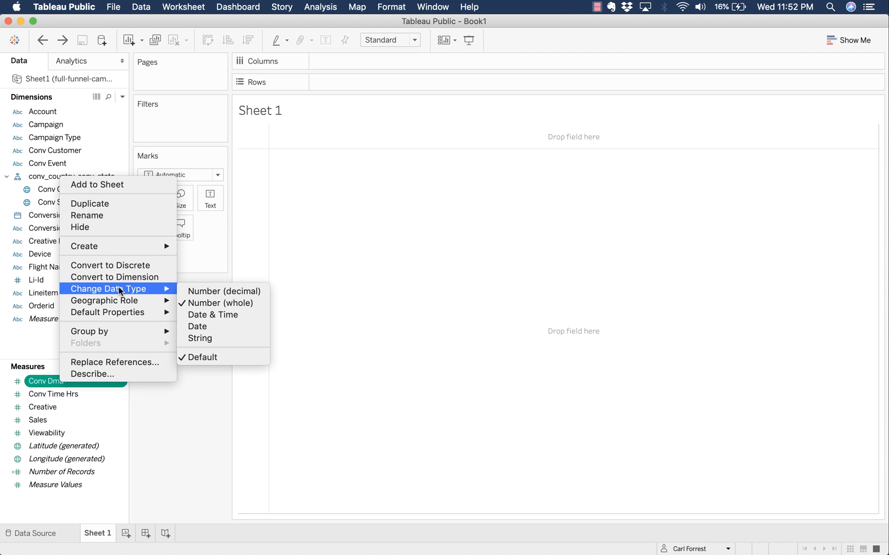
{"action": "left_click", "coordinate": [222, 338]}
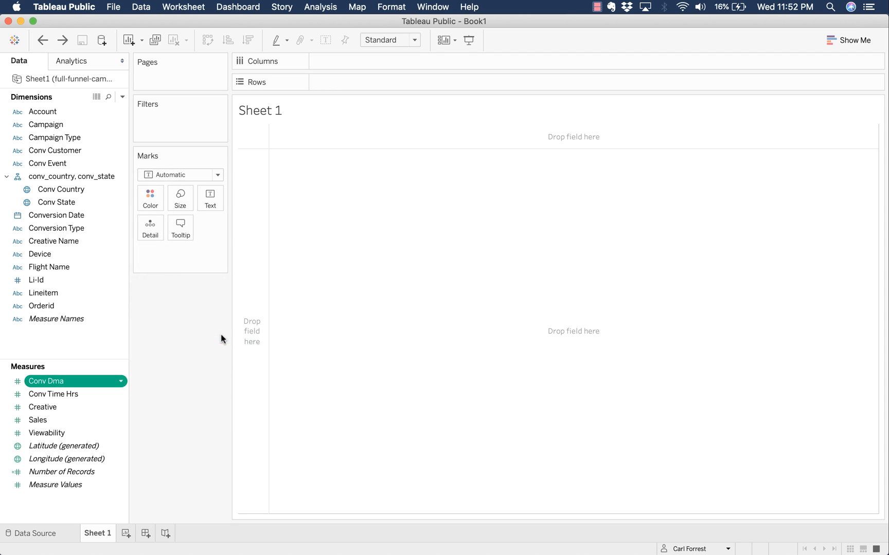
{"action": "right_click", "coordinate": [70, 383]}
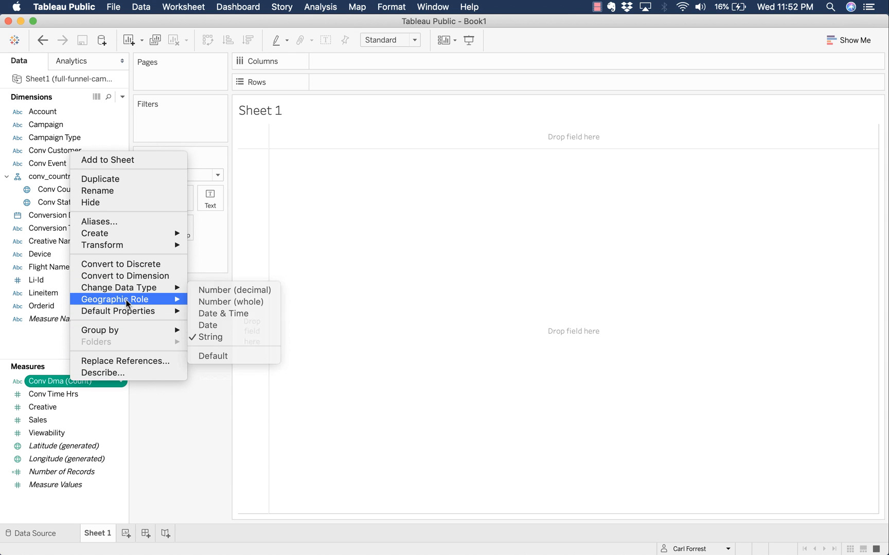
{"action": "left_click", "coordinate": [162, 276]}
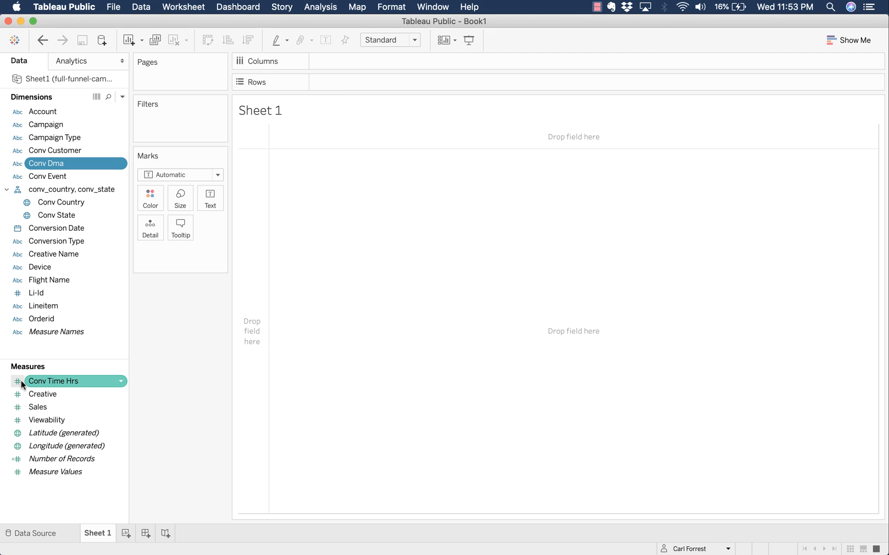
- Add Creative to the view as a bar and change its data type to string
{"action": "double_click", "coordinate": [47, 393]}
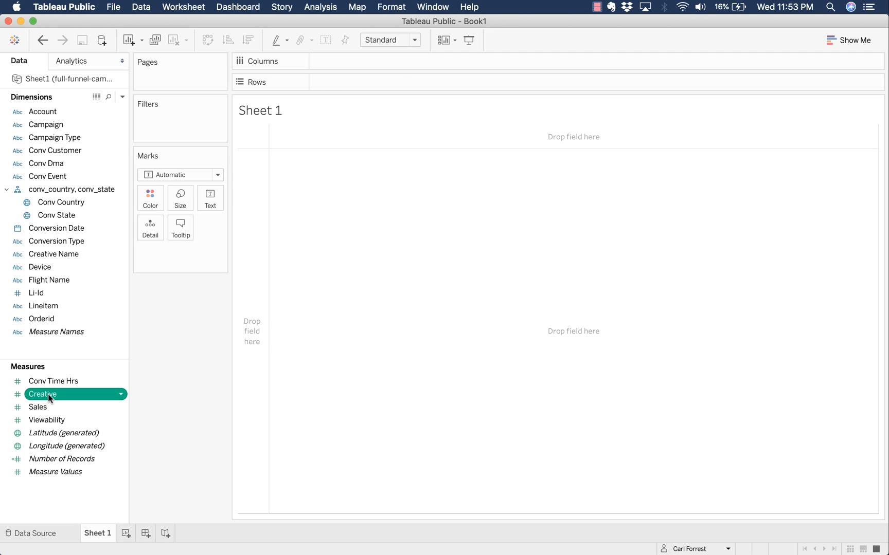
{"action": "right_click", "coordinate": [48, 394]}
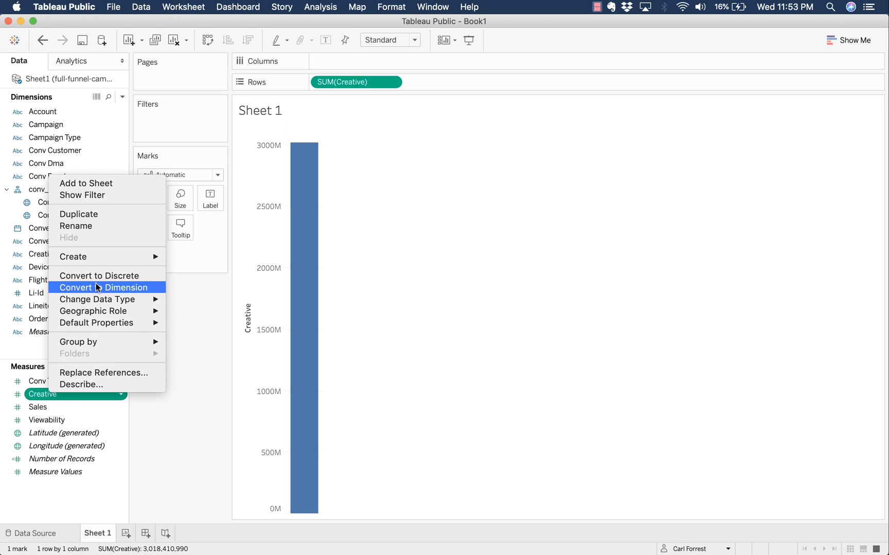
{"action": "mouse_move", "coordinate": [99, 300]}
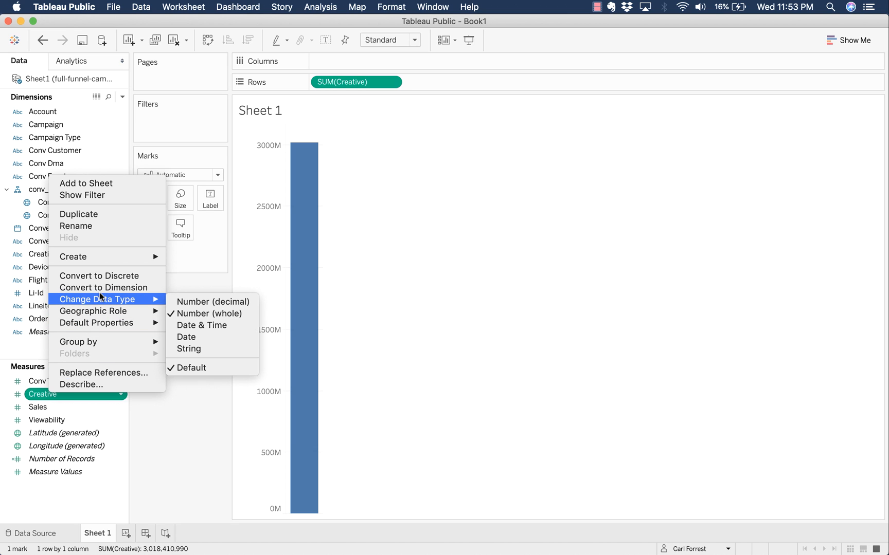
{"action": "left_click", "coordinate": [198, 349]}
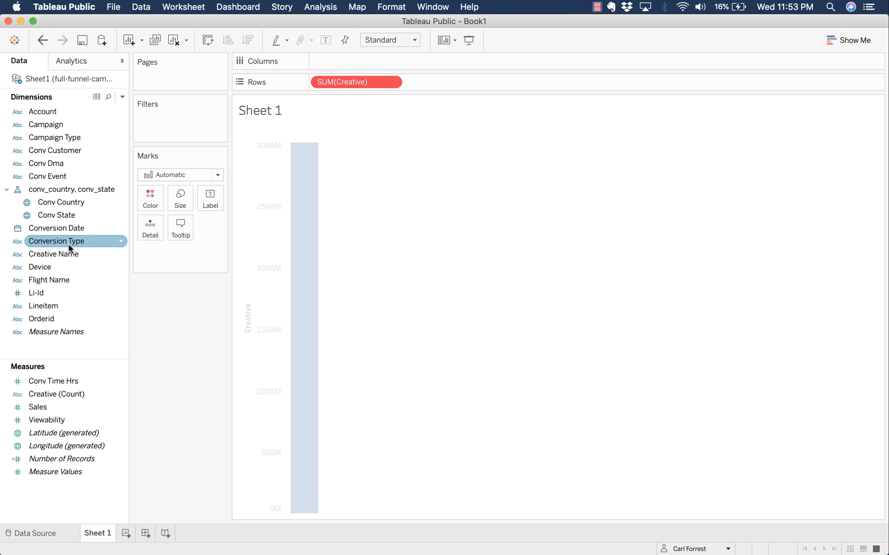
- Search fields for 'creat', convert Creative (Count) to a dimension, then clear the search
{"action": "left_click", "coordinate": [108, 96]}
{"action": "type", "text": "creat"}
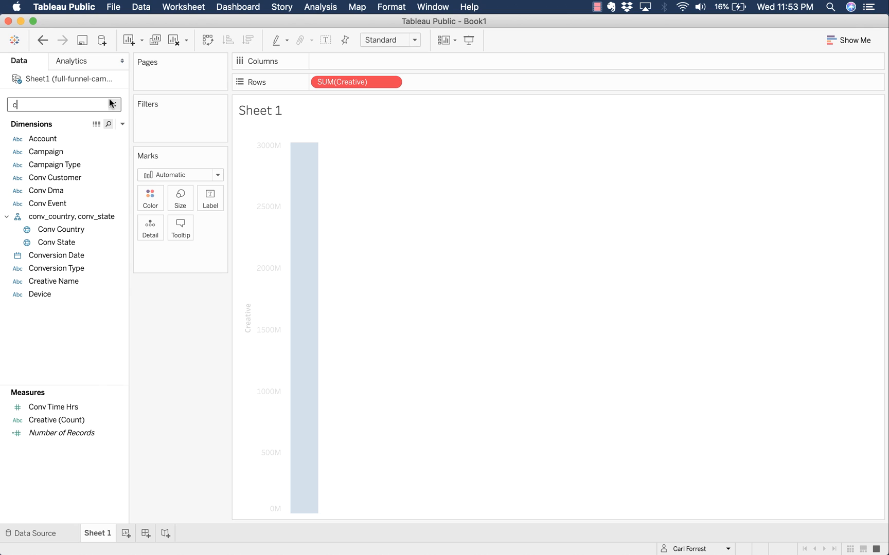
{"action": "left_click", "coordinate": [62, 347]}
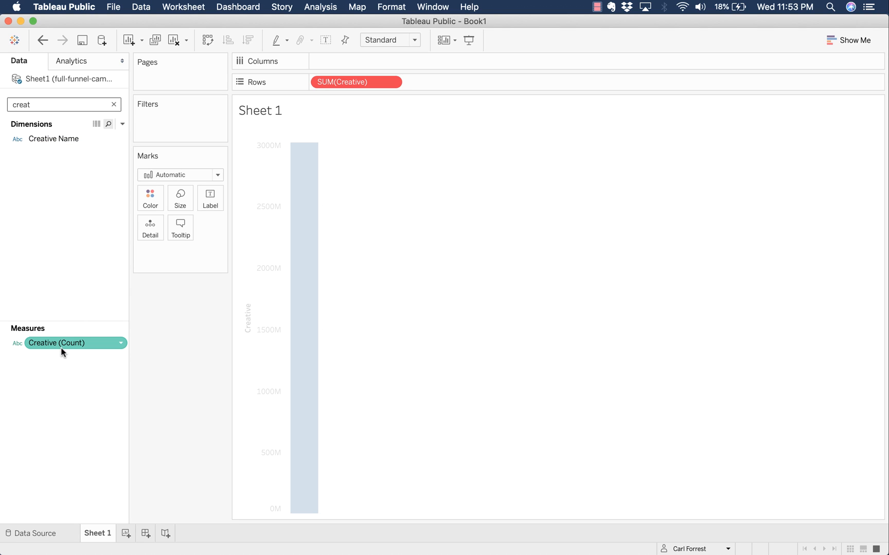
{"action": "right_click", "coordinate": [62, 347]}
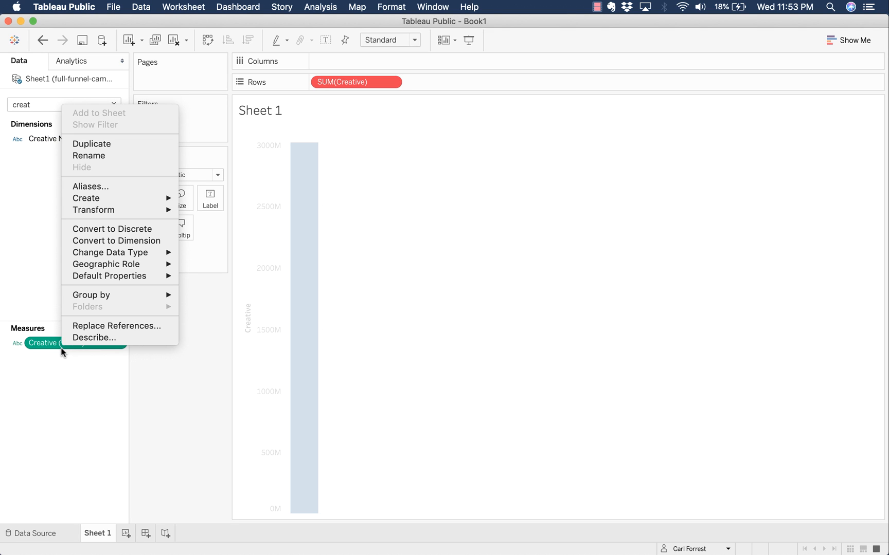
{"action": "left_click", "coordinate": [114, 238]}
{"action": "left_click", "coordinate": [113, 104]}
{"action": "left_click", "coordinate": [63, 433]}
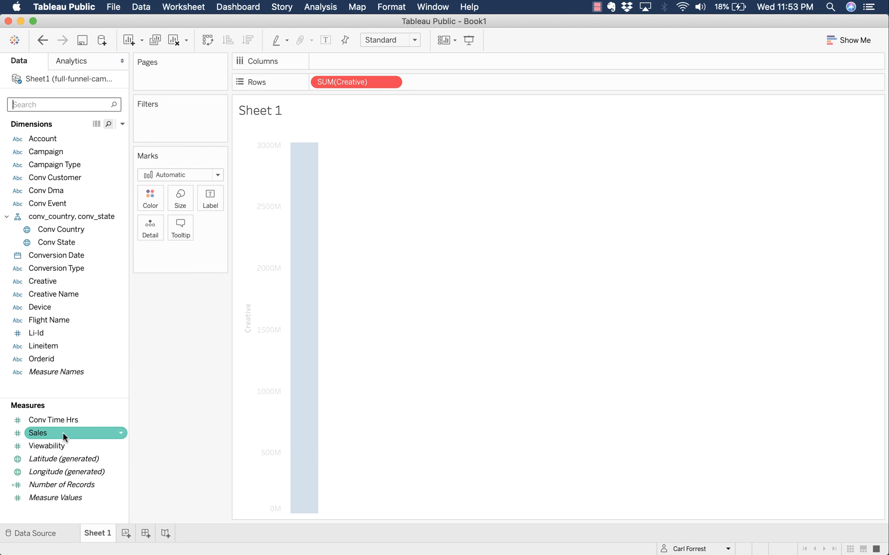
- Drag the SUM(Creative) pill off the Rows shelf back into the Data pane
{"action": "left_click", "coordinate": [66, 446]}
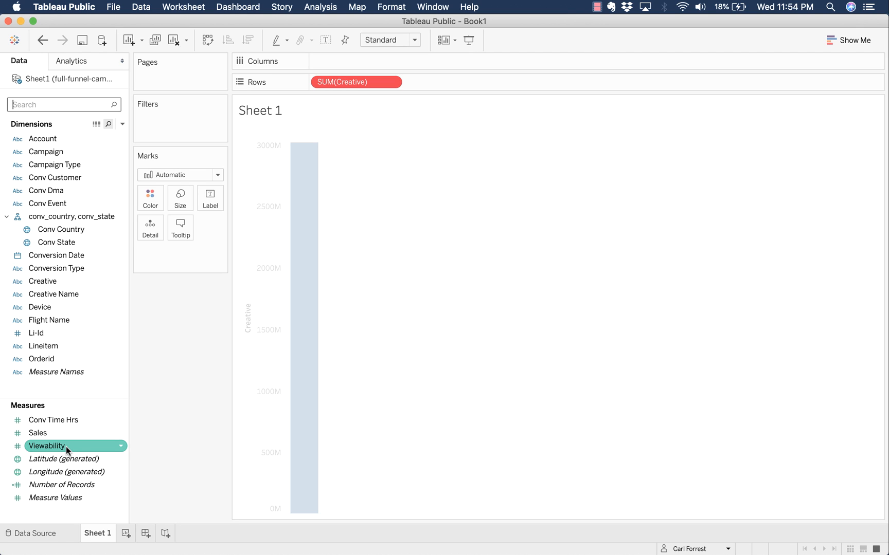
{"action": "left_click_drag", "start_coordinate": [357, 82], "coordinate": [80, 216]}
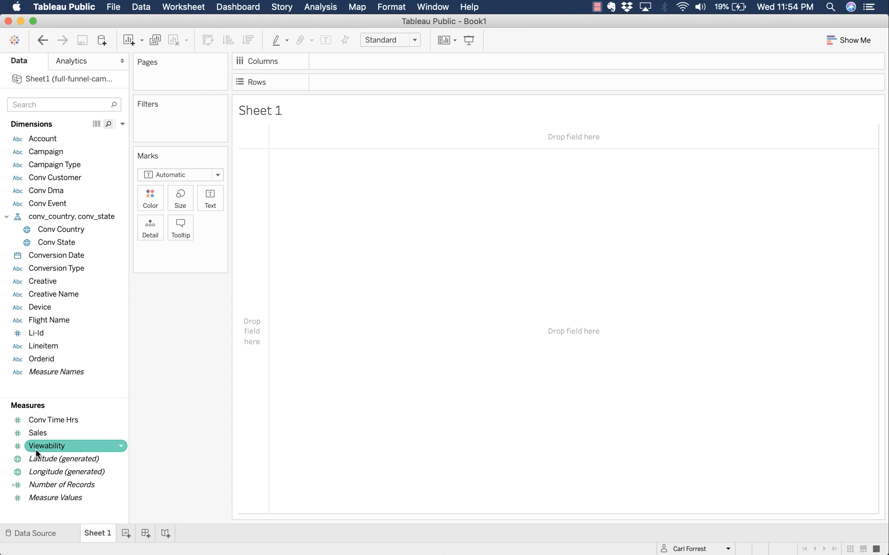
{"action": "left_click", "coordinate": [51, 483]}
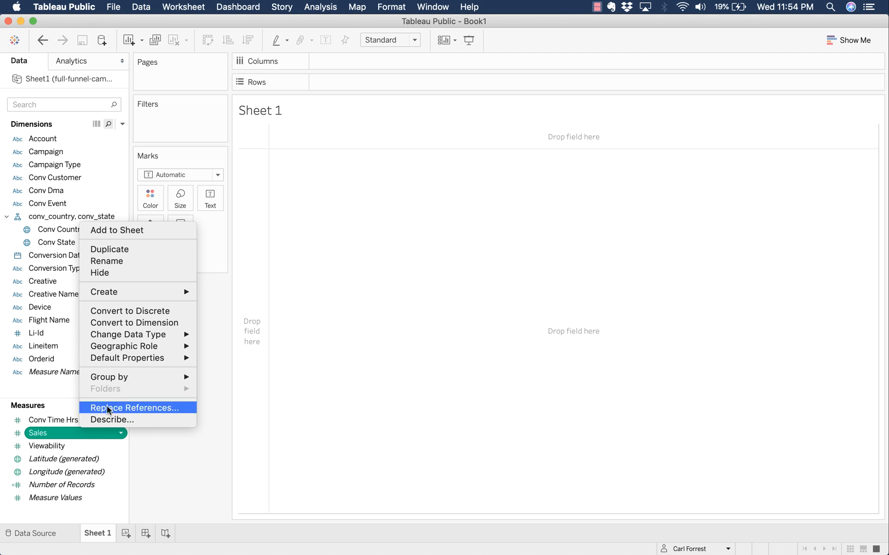
- Add Sales to the view and switch it to a text table reading 854,705
{"action": "mouse_move", "coordinate": [132, 359]}
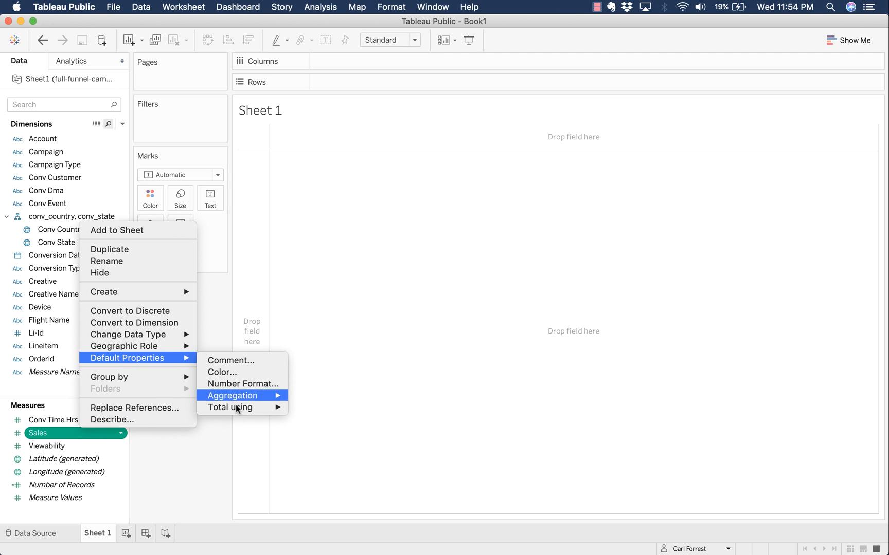
{"action": "left_click", "coordinate": [218, 449]}
{"action": "double_click", "coordinate": [67, 433]}
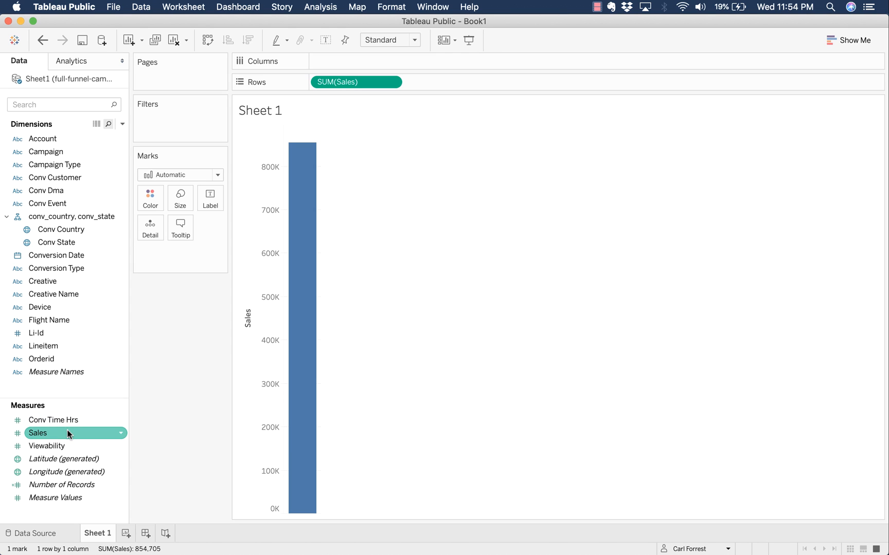
{"action": "left_click", "coordinate": [870, 45]}
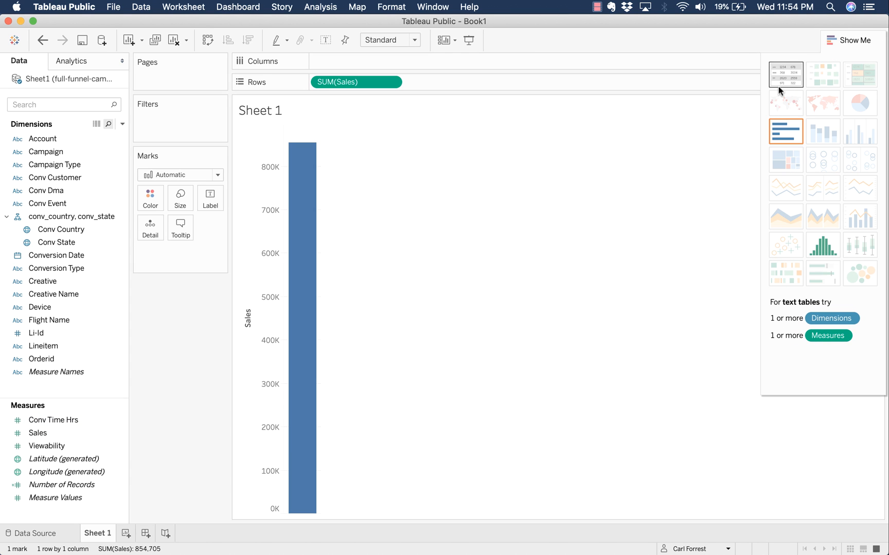
{"action": "left_click", "coordinate": [797, 70]}
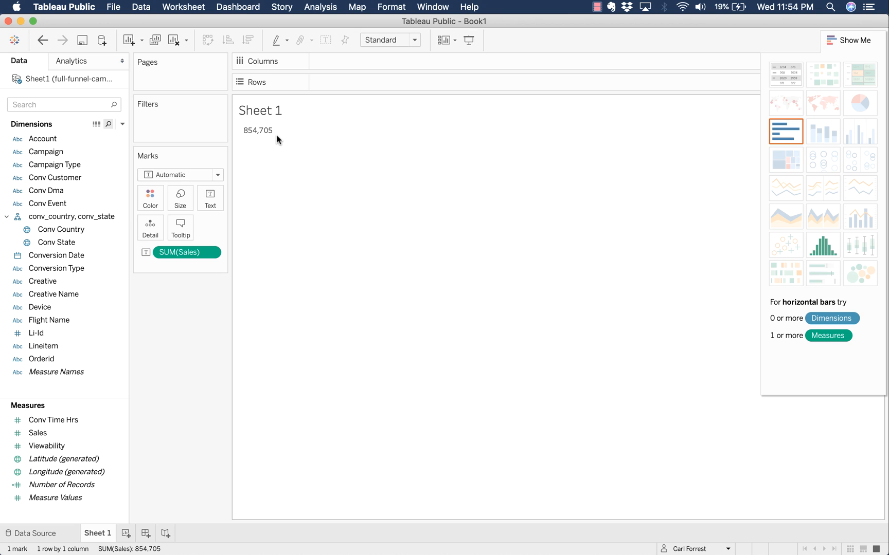
{"action": "right_click", "coordinate": [53, 438]}
- Set Sales' default number format to Currency (Custom) with 0 decimals, showing $854,705
{"action": "mouse_move", "coordinate": [91, 338]}
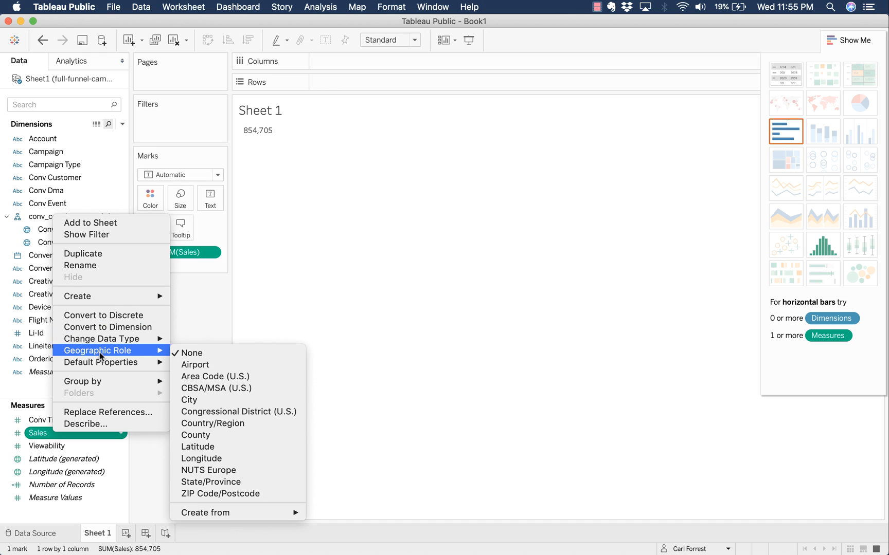
{"action": "mouse_move", "coordinate": [149, 364]}
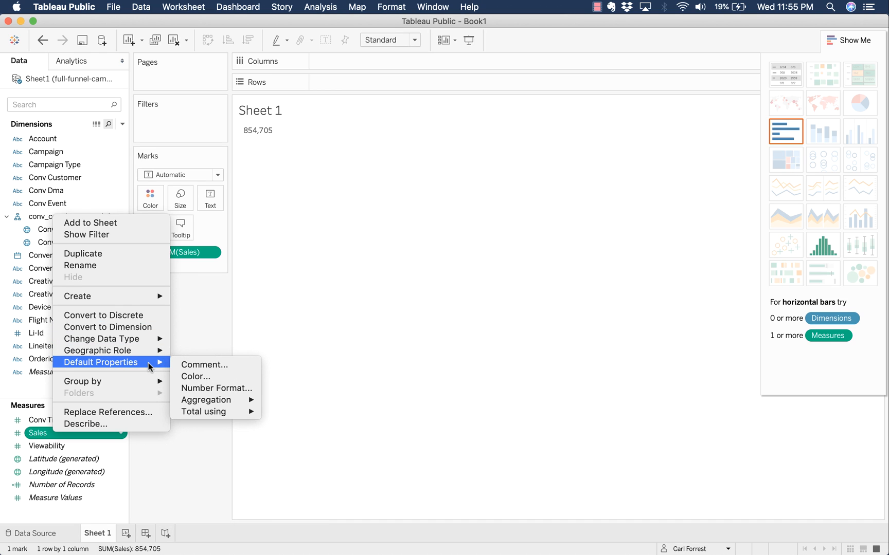
{"action": "left_click", "coordinate": [219, 389]}
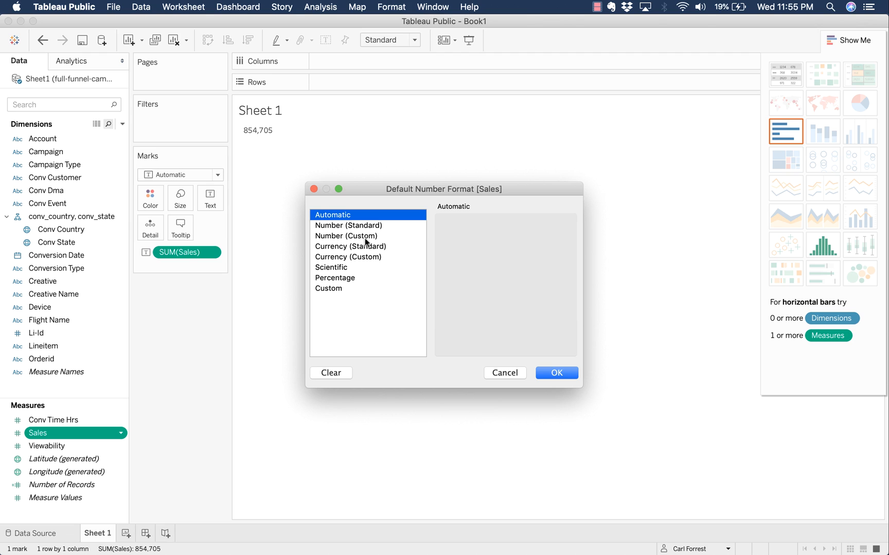
{"action": "left_click", "coordinate": [375, 257]}
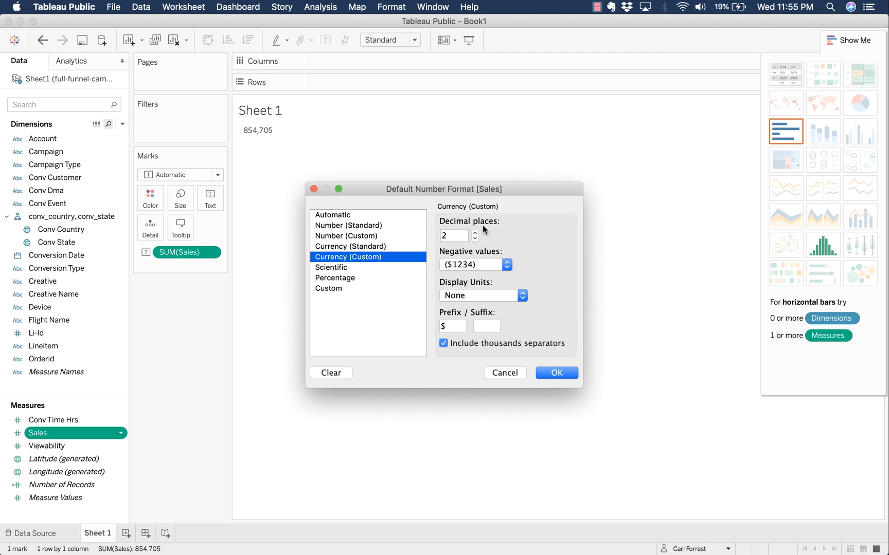
{"action": "left_click", "coordinate": [475, 238]}
{"action": "left_click", "coordinate": [475, 238]}
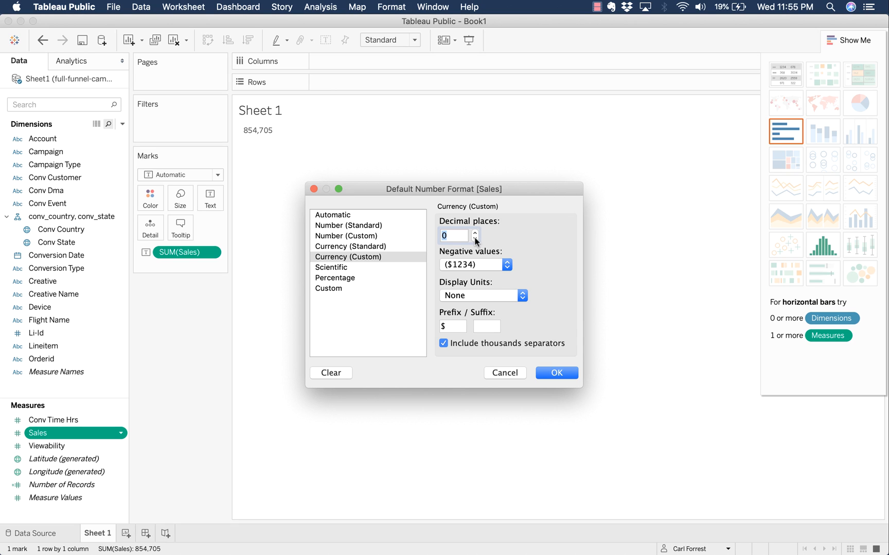
{"action": "left_click", "coordinate": [553, 372]}
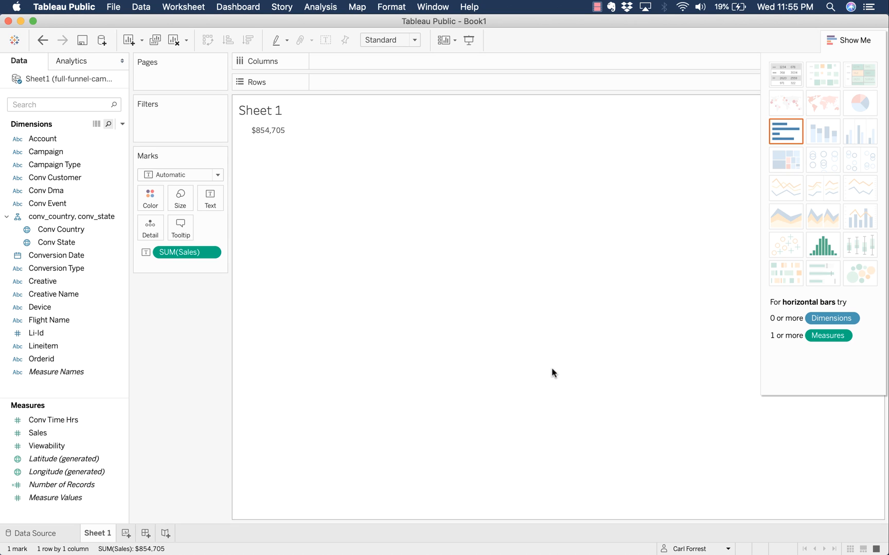
- Set Viewability's default number format to Percentage with one decimal, then close Show Me
{"action": "left_click", "coordinate": [48, 443]}
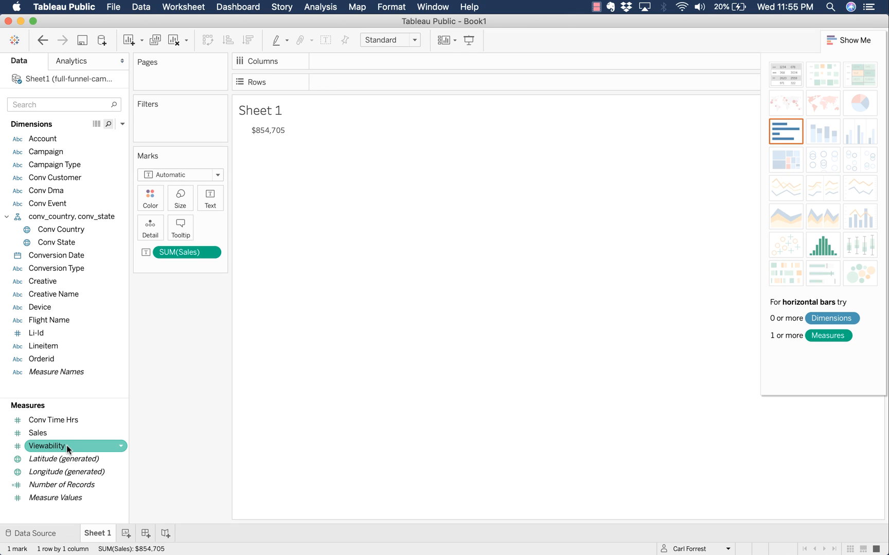
{"action": "right_click", "coordinate": [67, 446]}
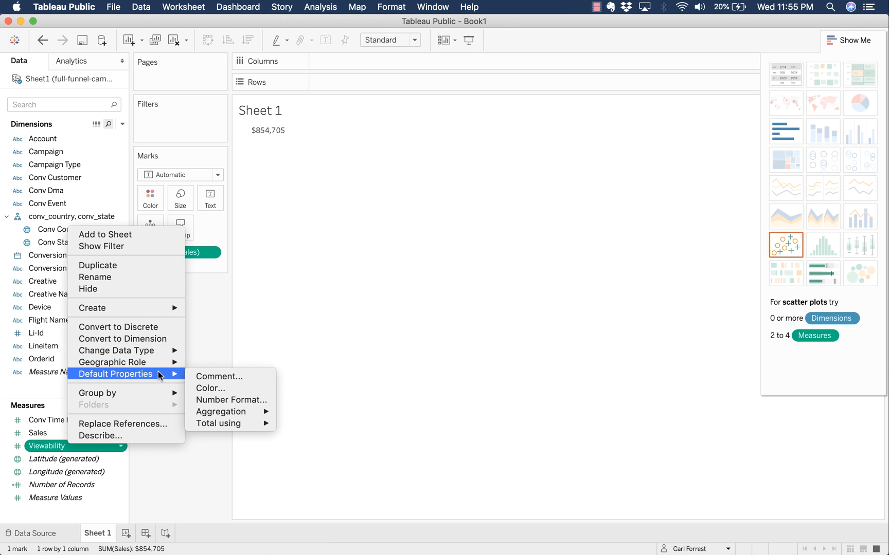
{"action": "left_click", "coordinate": [243, 400]}
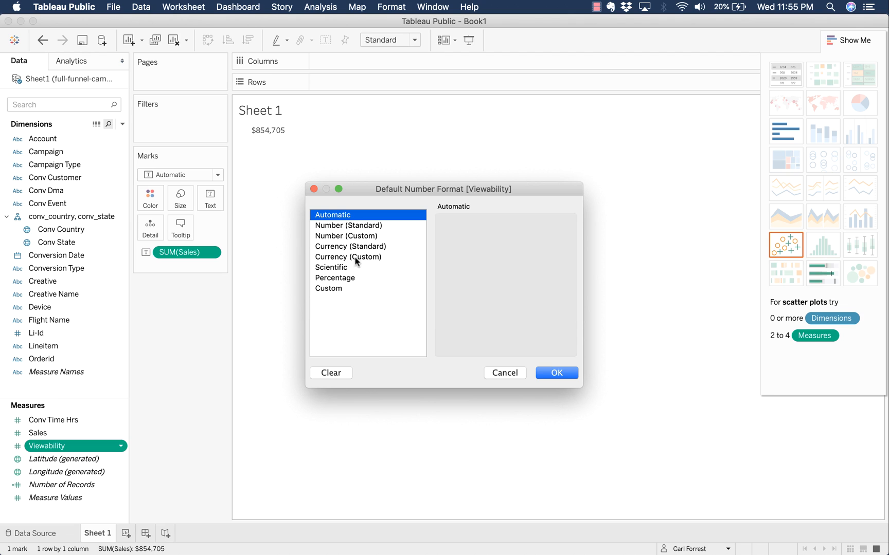
{"action": "left_click", "coordinate": [350, 278]}
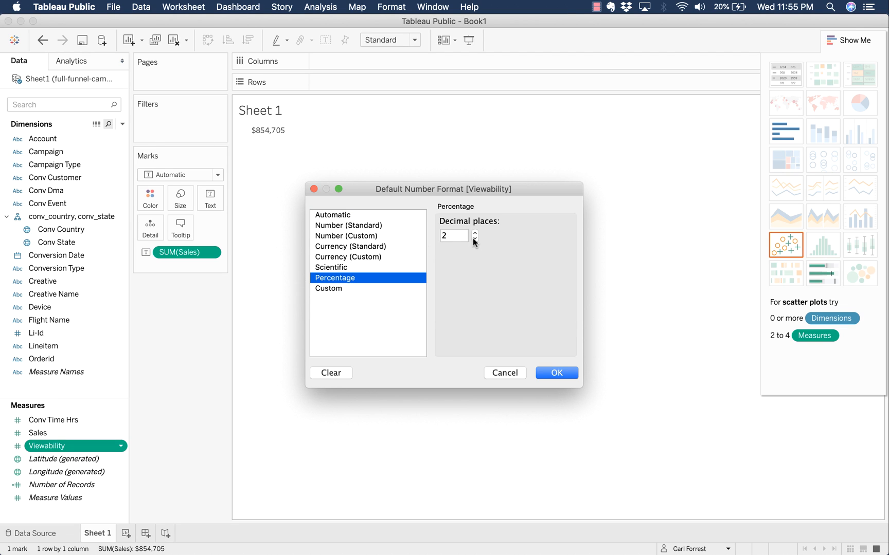
{"action": "left_click", "coordinate": [473, 239]}
{"action": "left_click", "coordinate": [565, 373]}
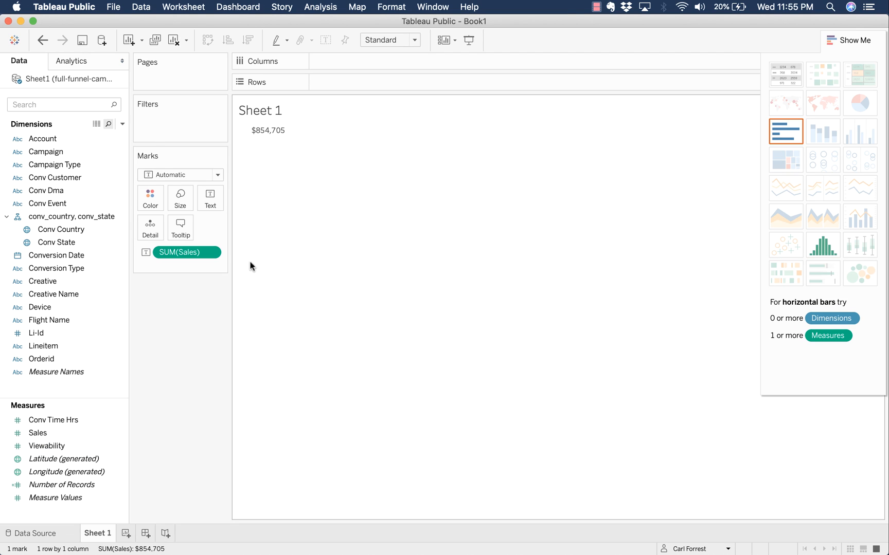
{"action": "left_click", "coordinate": [848, 40]}
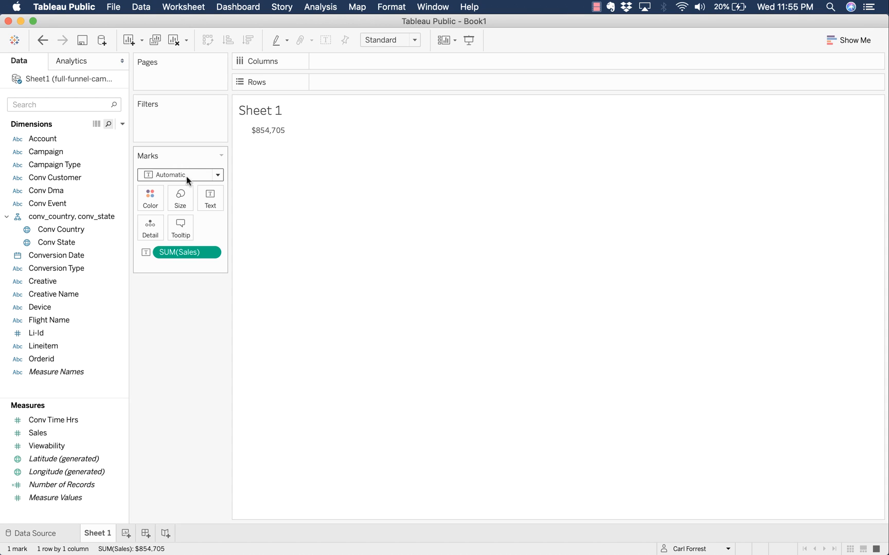
- Replace Sales with a text table of summed Viewability per Flight Name, widening the Flight Name column
{"action": "left_click_drag", "start_coordinate": [194, 251], "coordinate": [50, 322]}
{"action": "double_click", "coordinate": [62, 447]}
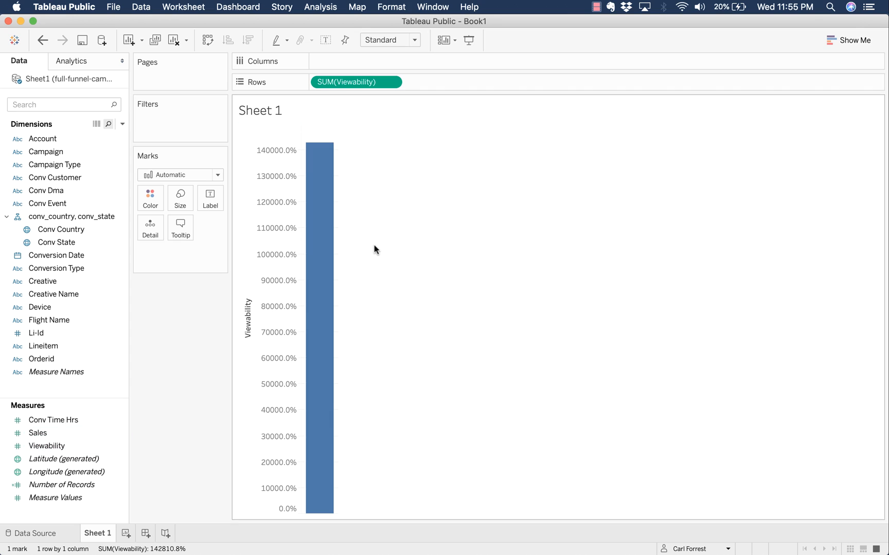
{"action": "left_click", "coordinate": [44, 268]}
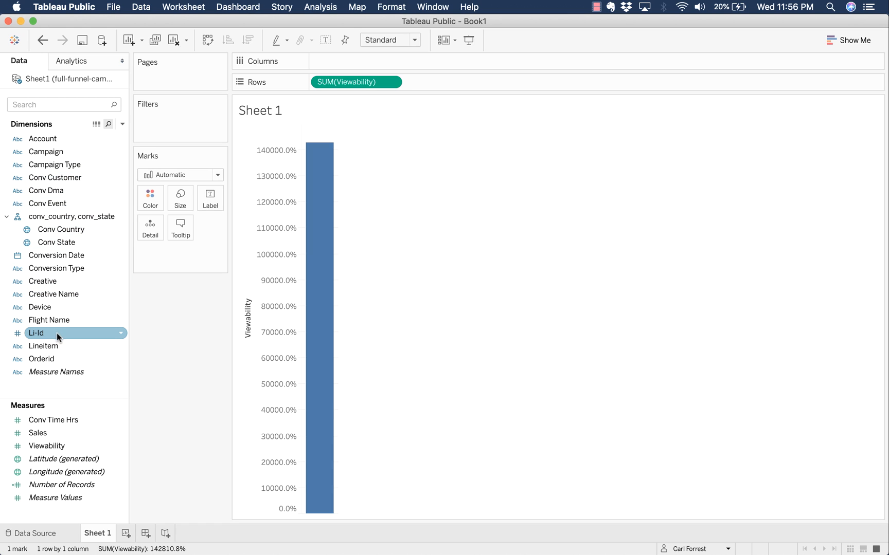
{"action": "double_click", "coordinate": [65, 318]}
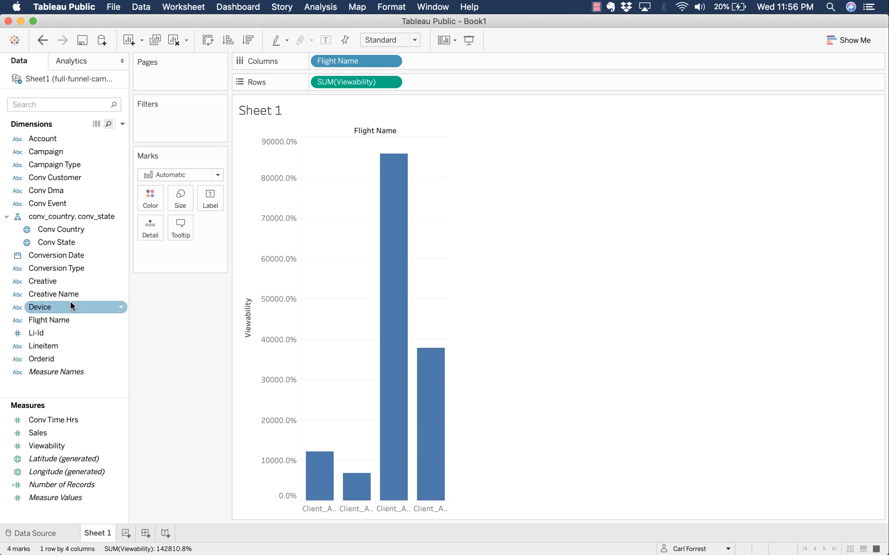
{"action": "left_click", "coordinate": [853, 41]}
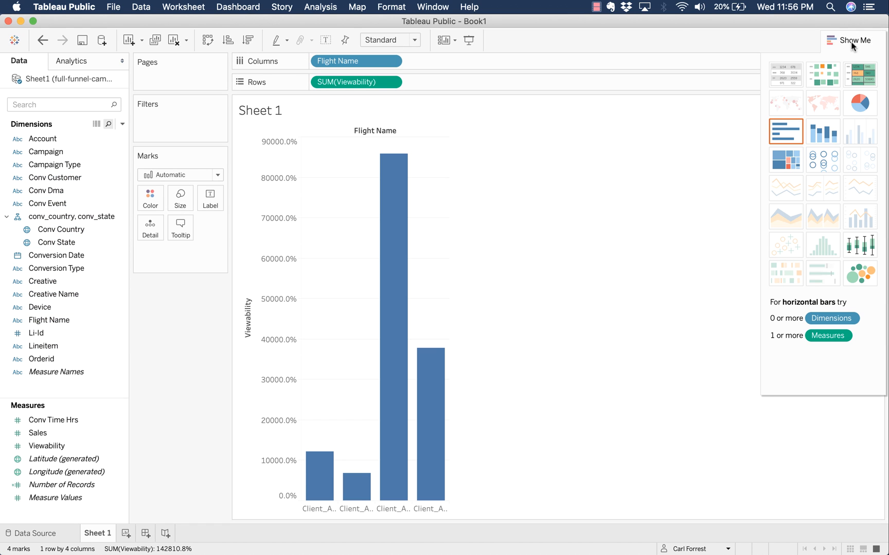
{"action": "left_click", "coordinate": [783, 80]}
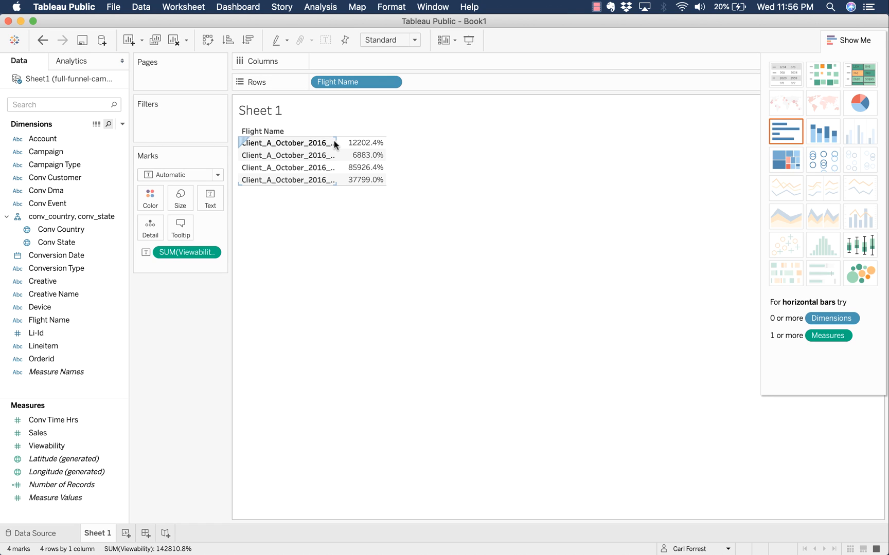
{"action": "left_click_drag", "start_coordinate": [337, 142], "coordinate": [413, 151]}
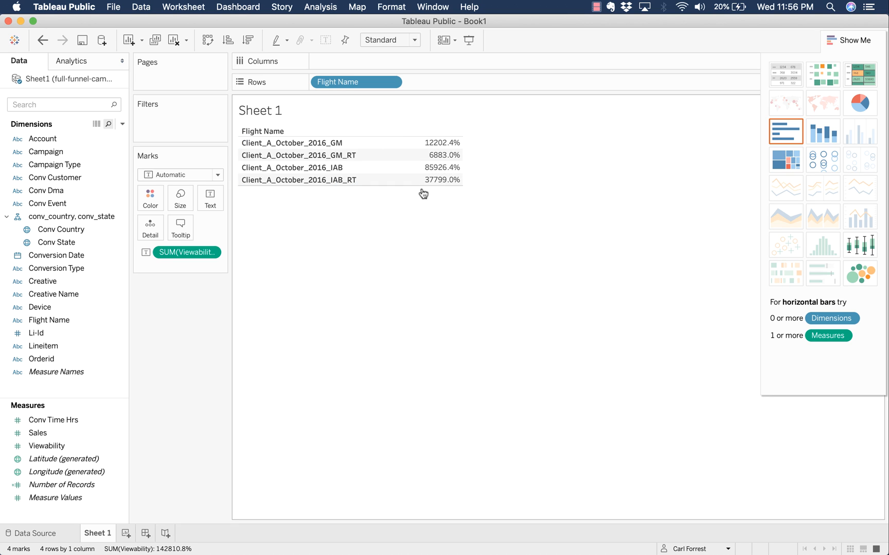
{"action": "mouse_move", "coordinate": [449, 166]}
- Change the Viewability aggregation from Sum to Average, then to Median
{"action": "right_click", "coordinate": [204, 256]}
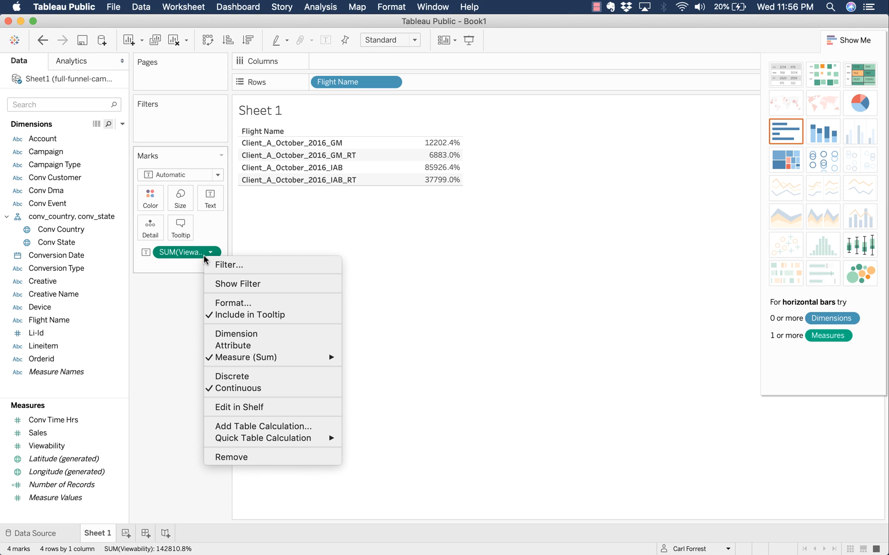
{"action": "mouse_move", "coordinate": [255, 364]}
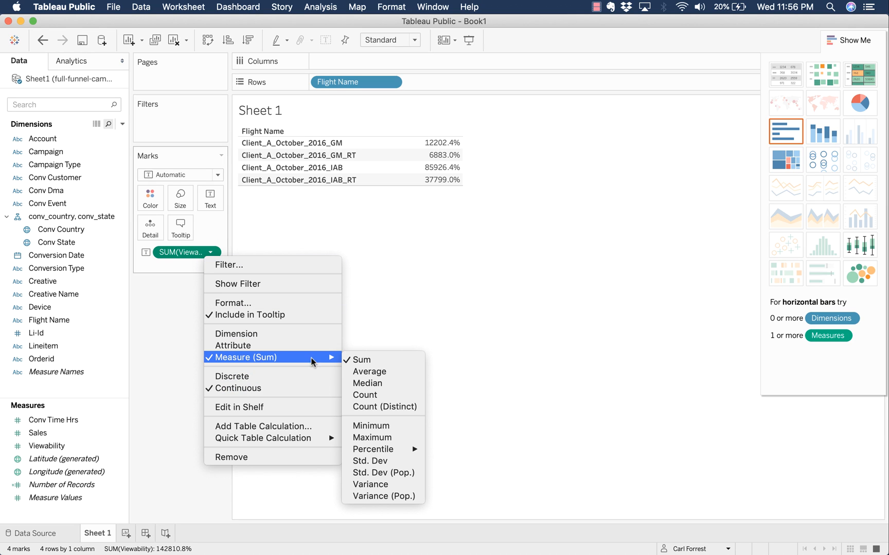
{"action": "left_click", "coordinate": [413, 372]}
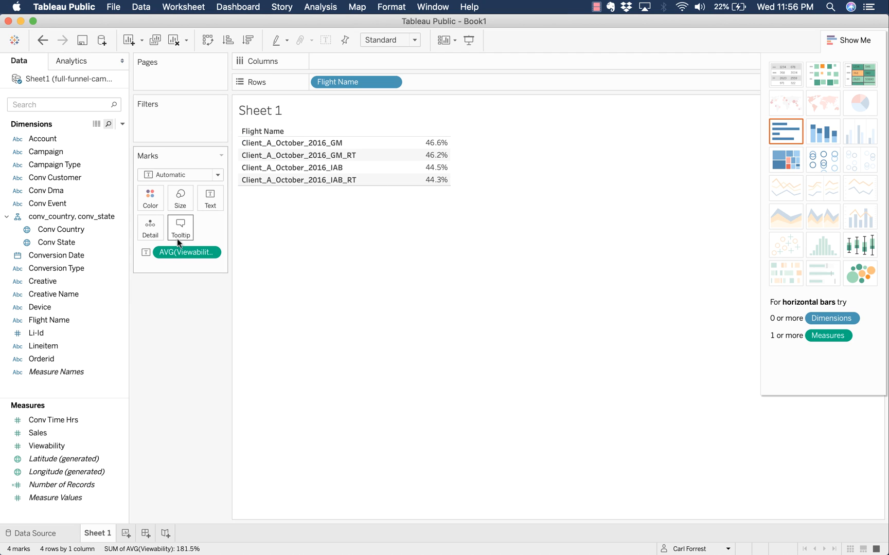
{"action": "right_click", "coordinate": [185, 253]}
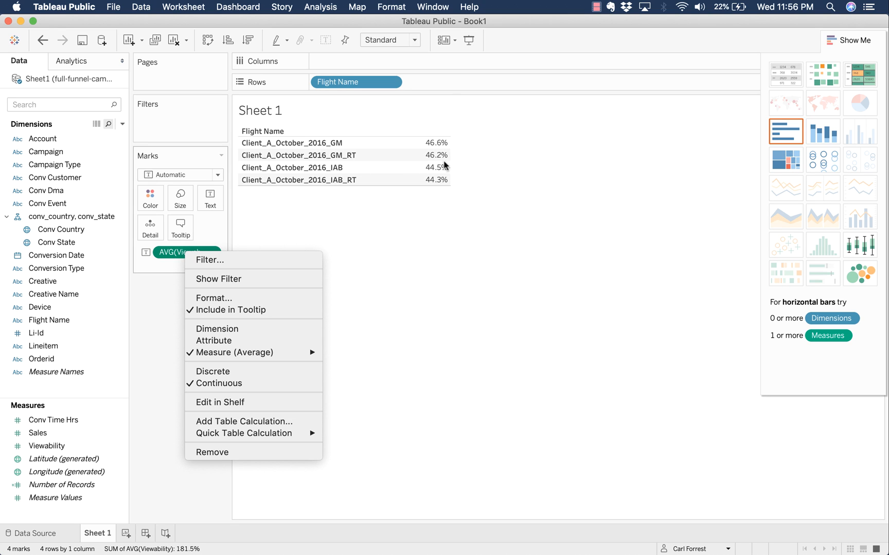
{"action": "mouse_move", "coordinate": [277, 353]}
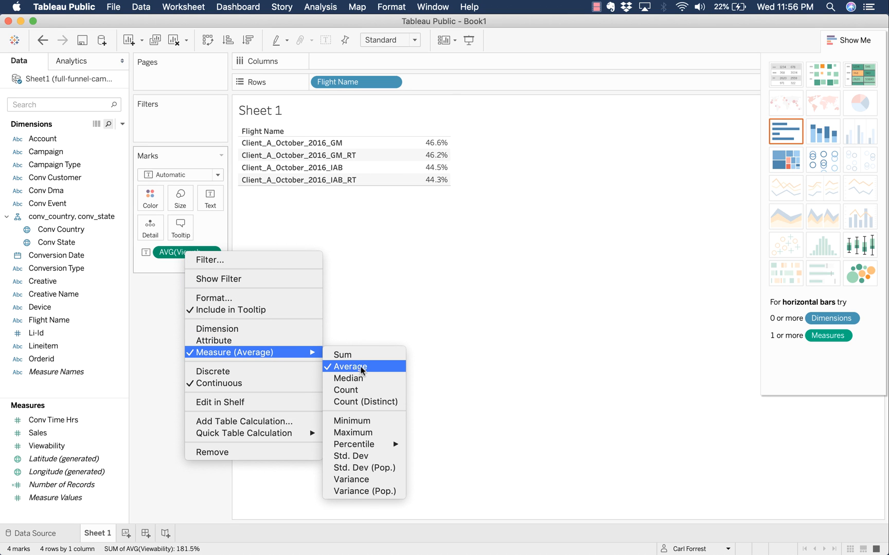
{"action": "left_click", "coordinate": [368, 379]}
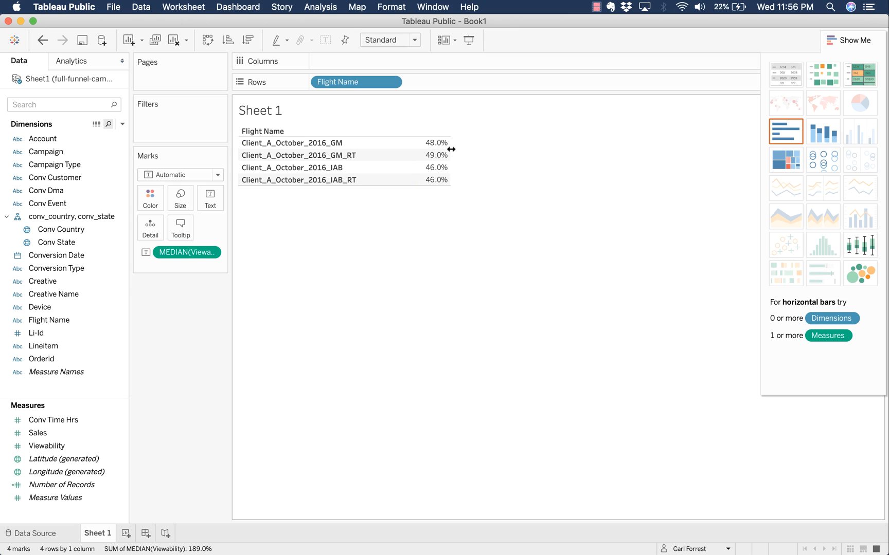
- Drag Flight Name and MEDIAN(Viewability) off the shelves to empty the sheet
{"action": "mouse_move", "coordinate": [445, 144]}
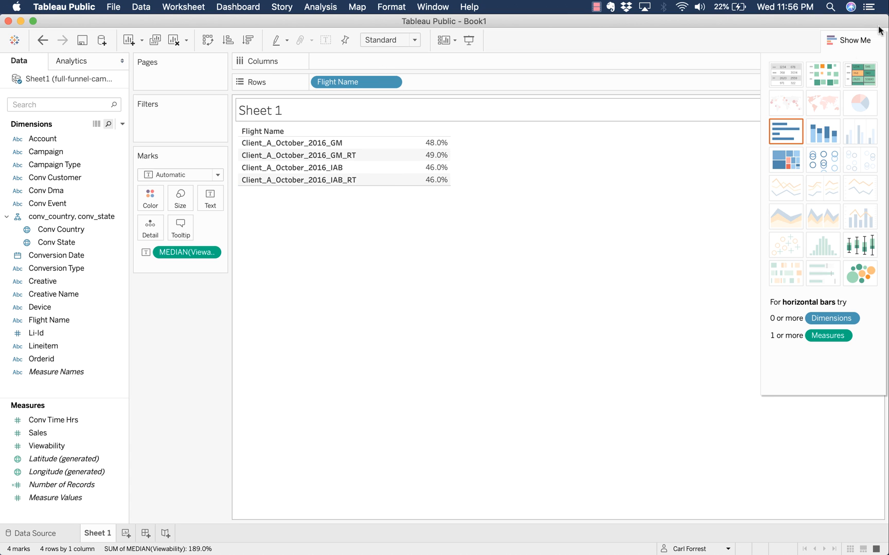
{"action": "left_click_drag", "start_coordinate": [334, 85], "coordinate": [77, 221]}
{"action": "left_click_drag", "start_coordinate": [187, 252], "coordinate": [46, 253]}
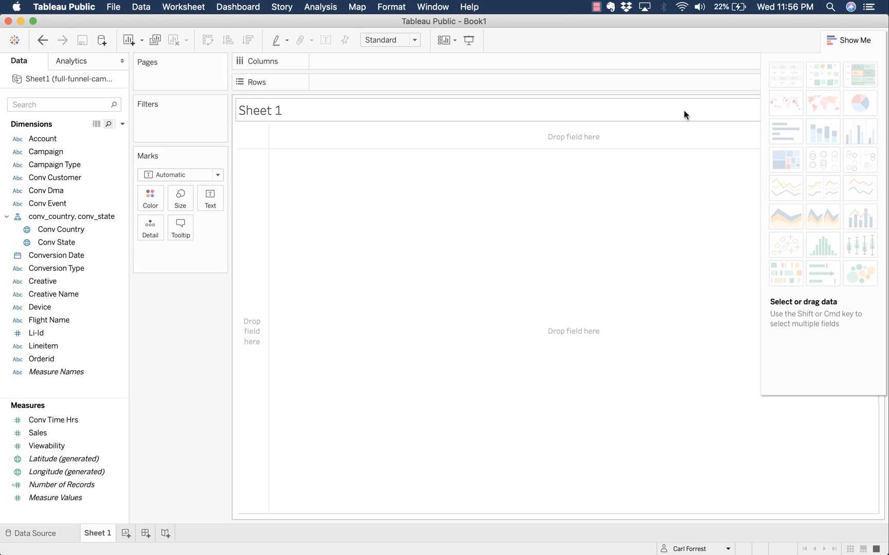
- Close Show Me and plot SUM(Sales) against Conversion Date
{"action": "left_click", "coordinate": [859, 41]}
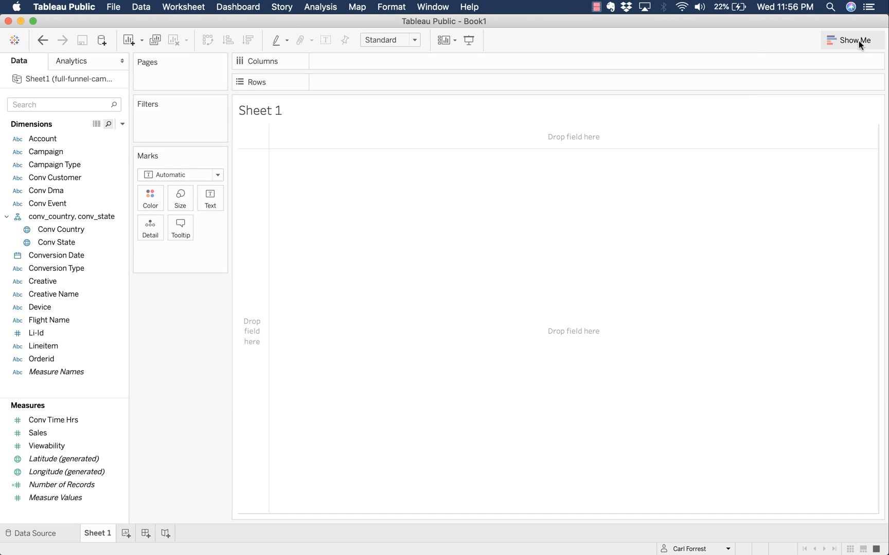
{"action": "double_click", "coordinate": [72, 432]}
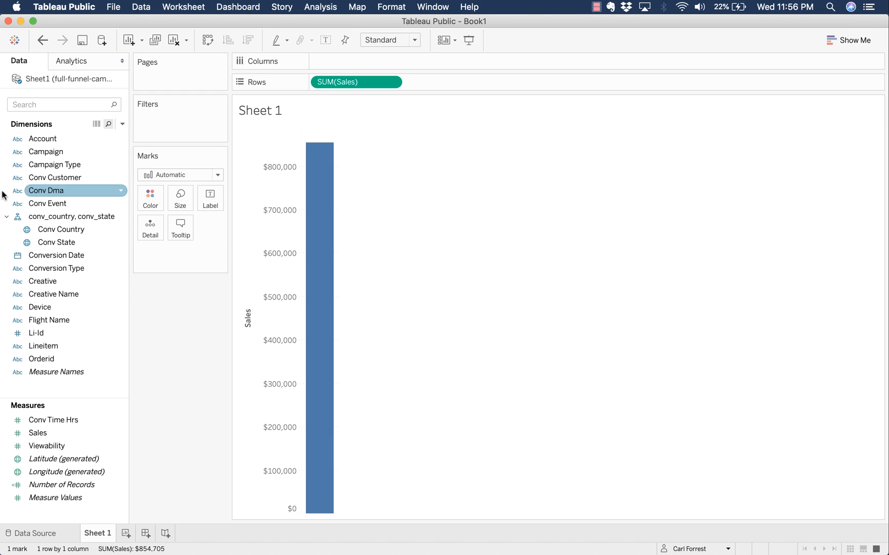
{"action": "double_click", "coordinate": [57, 257]}
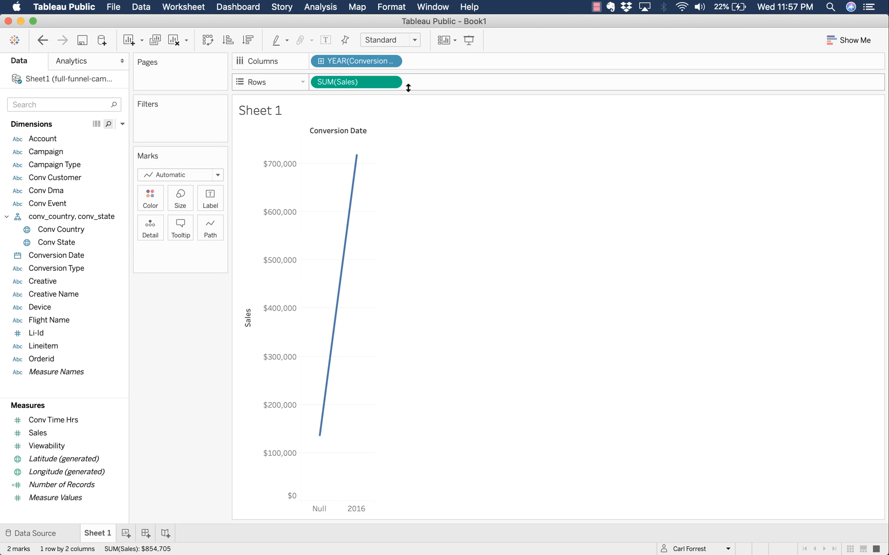
- Change the Conversion Date level from Year to Month, then to Day, for October 2016
{"action": "mouse_move", "coordinate": [353, 508]}
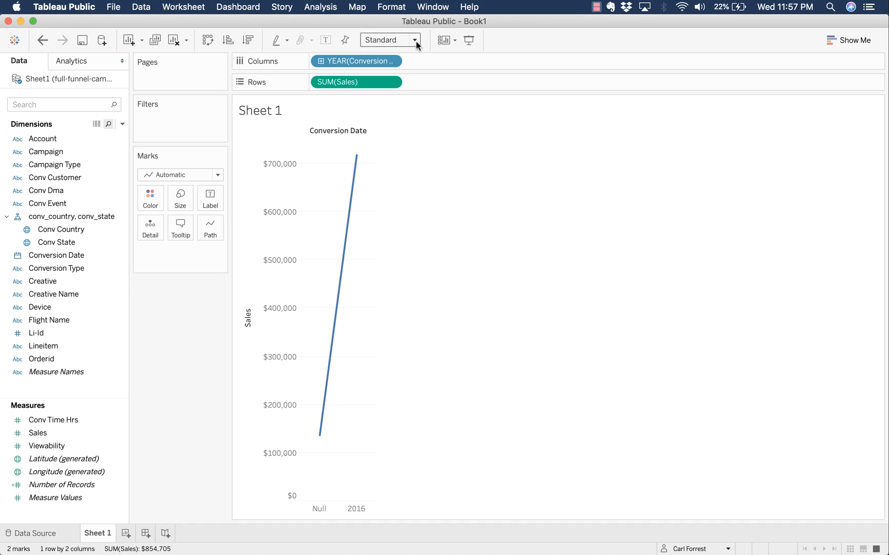
{"action": "left_click", "coordinate": [393, 61]}
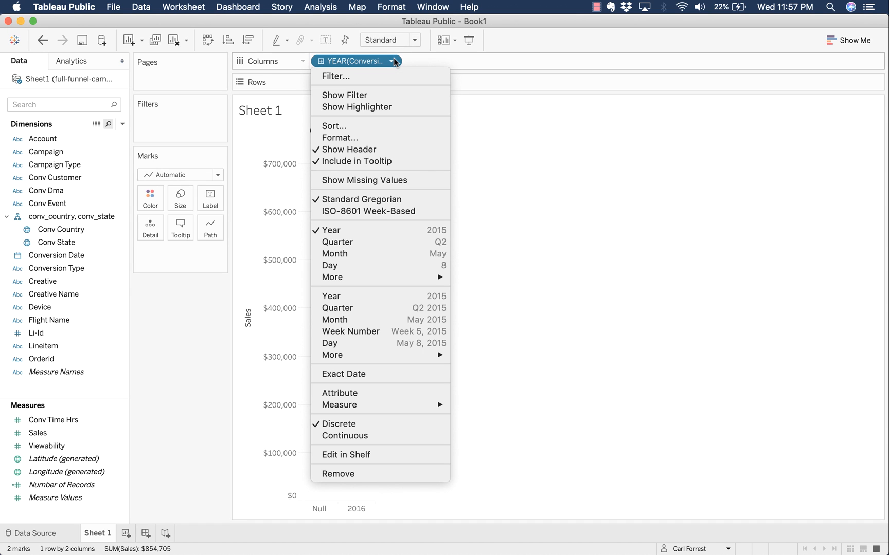
{"action": "left_click", "coordinate": [393, 320]}
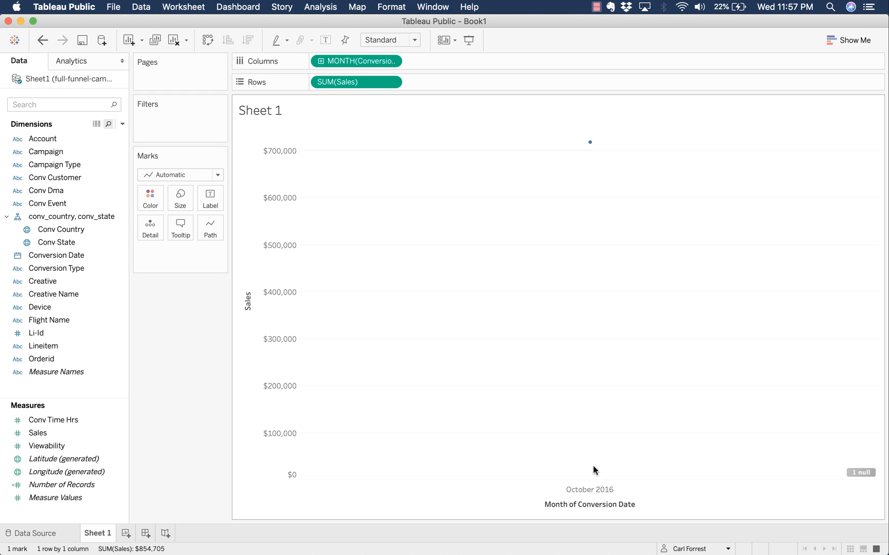
{"action": "left_click", "coordinate": [399, 61]}
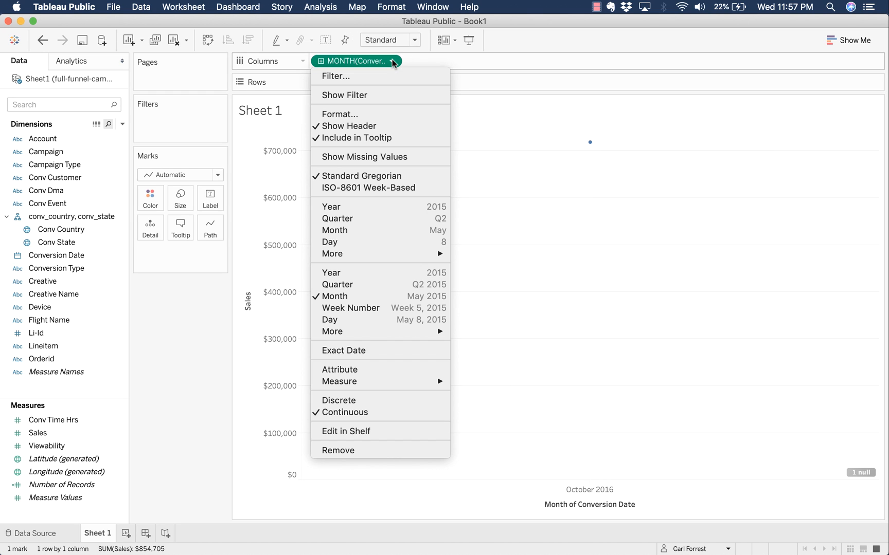
{"action": "left_click", "coordinate": [391, 320]}
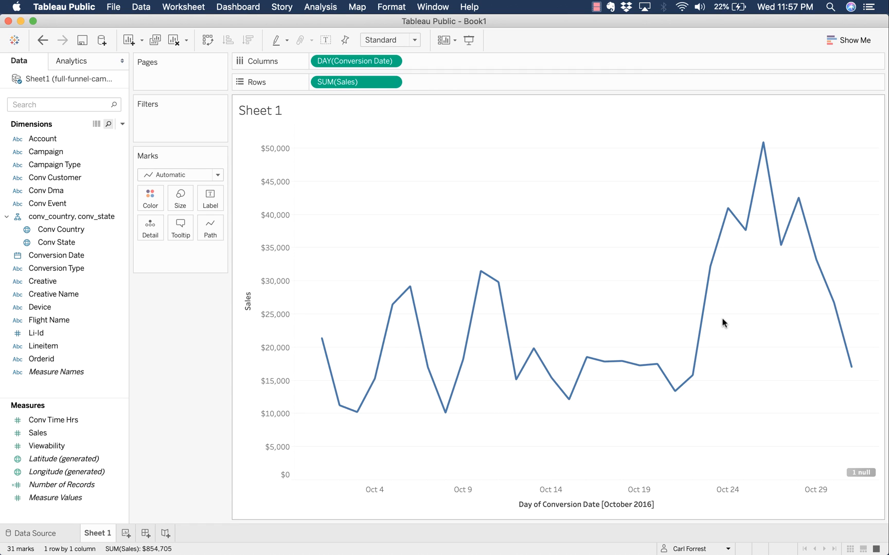
{"action": "mouse_move", "coordinate": [763, 193]}
- Hide the '1 null' indicator at the chart's bottom right
{"action": "right_click", "coordinate": [857, 472]}
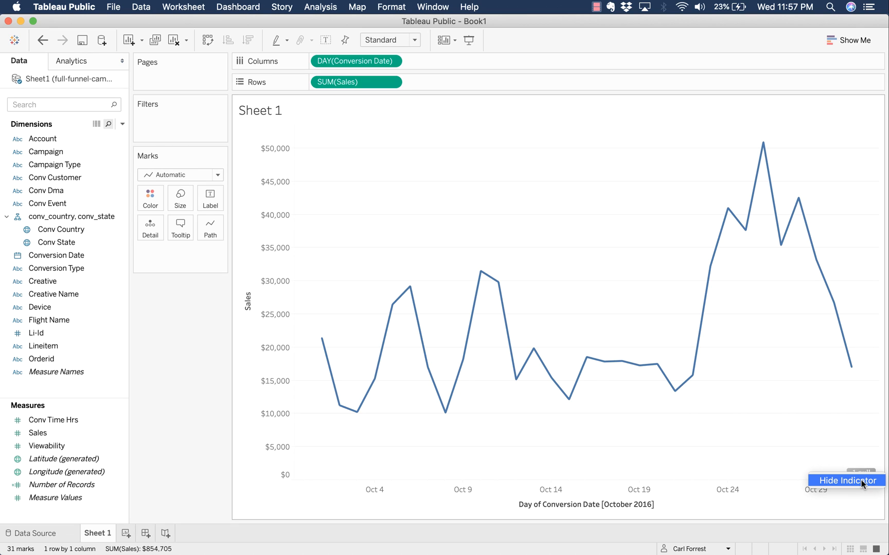
{"action": "left_click", "coordinate": [861, 479]}
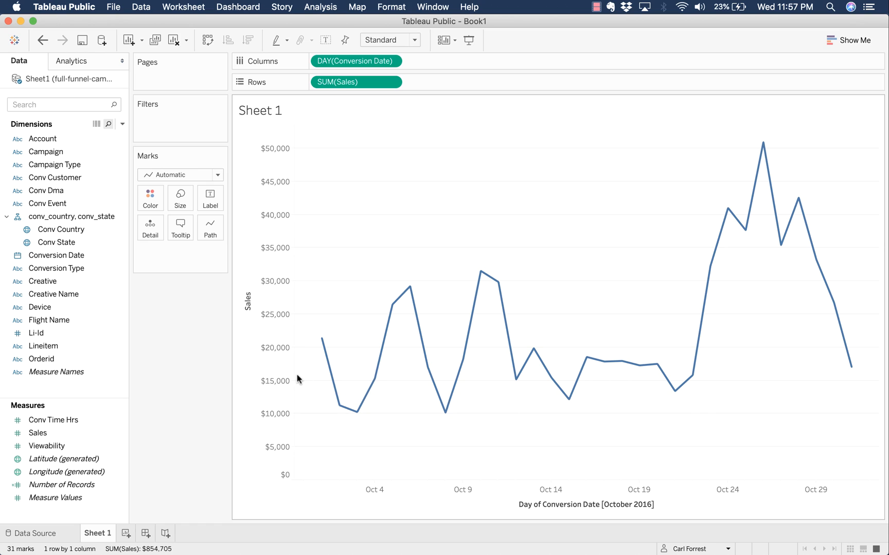
{"action": "mouse_move", "coordinate": [551, 369]}
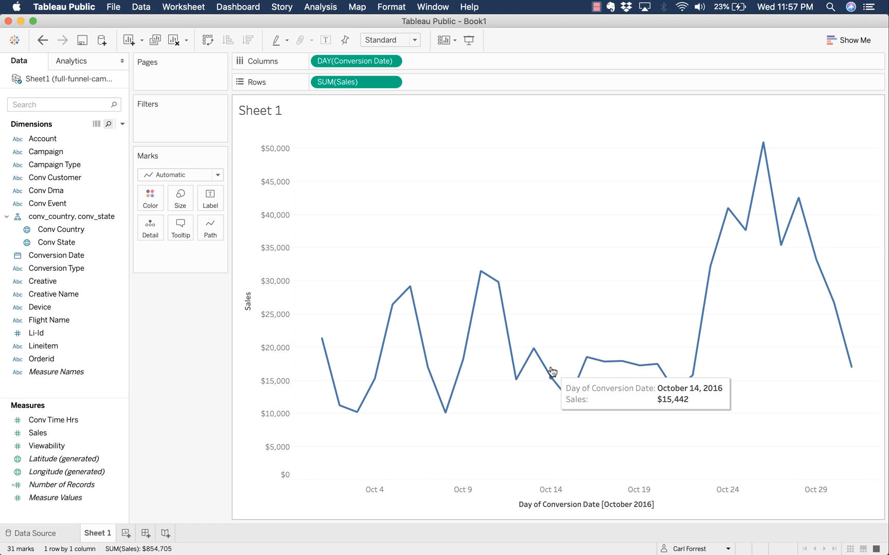
{"action": "mouse_move", "coordinate": [640, 375]}
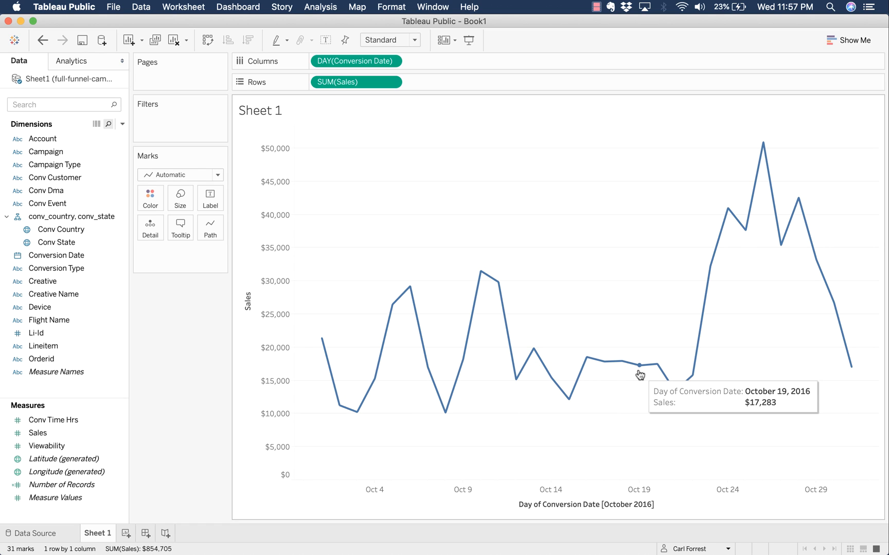
{"action": "mouse_move", "coordinate": [671, 393]}
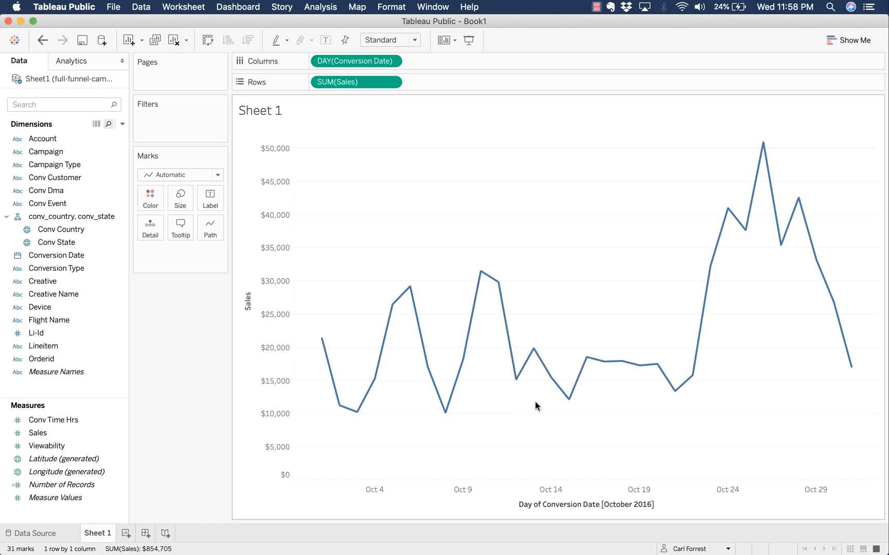
{"action": "mouse_move", "coordinate": [701, 372]}
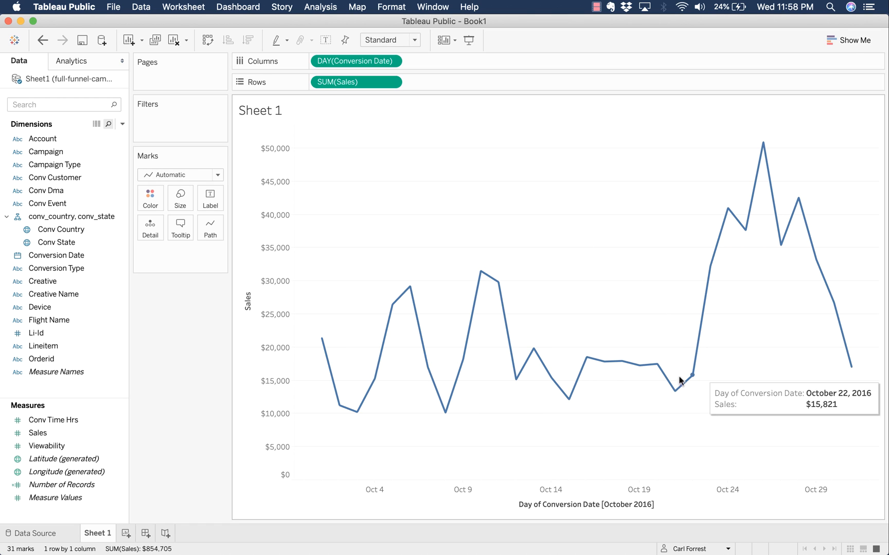
{"action": "mouse_move", "coordinate": [768, 191]}
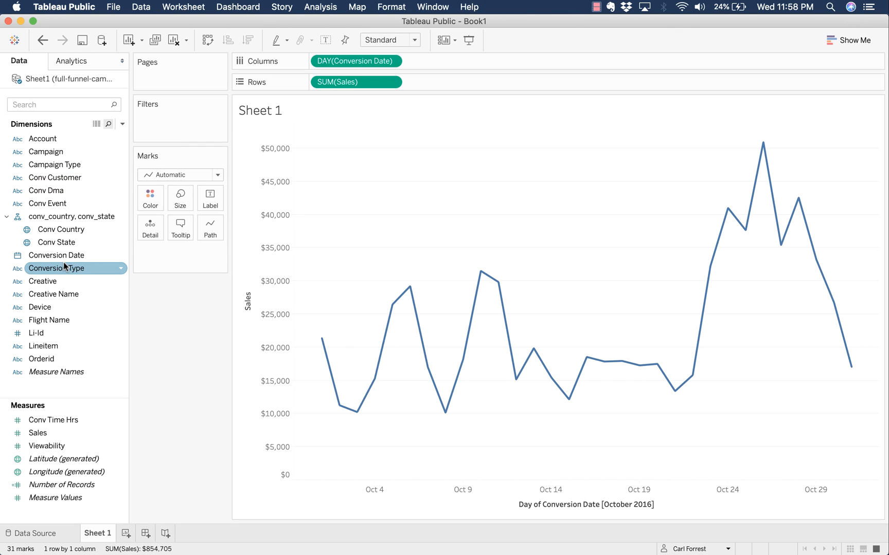
- Put Campaign on Color so the daily sales split into two campaign lines
{"action": "left_click", "coordinate": [67, 150]}
{"action": "left_click_drag", "start_coordinate": [65, 148], "coordinate": [149, 193]}
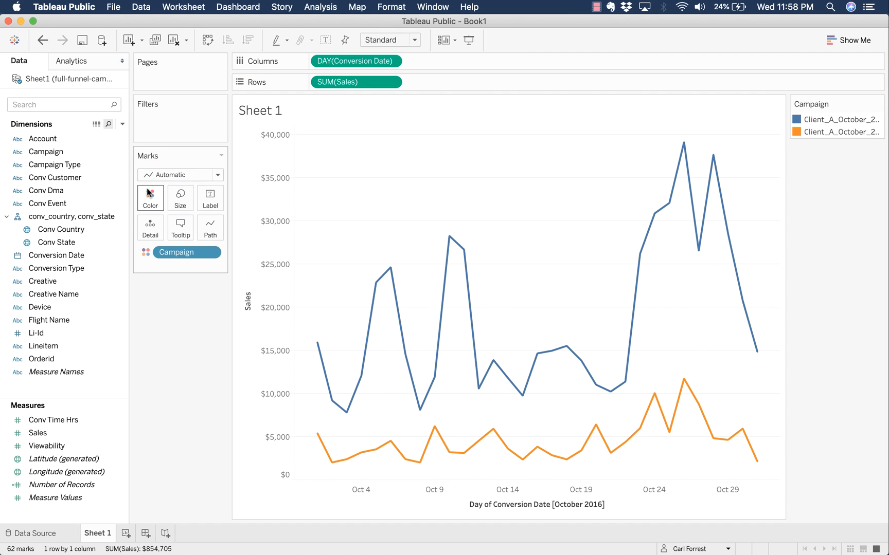
{"action": "mouse_move", "coordinate": [702, 223]}
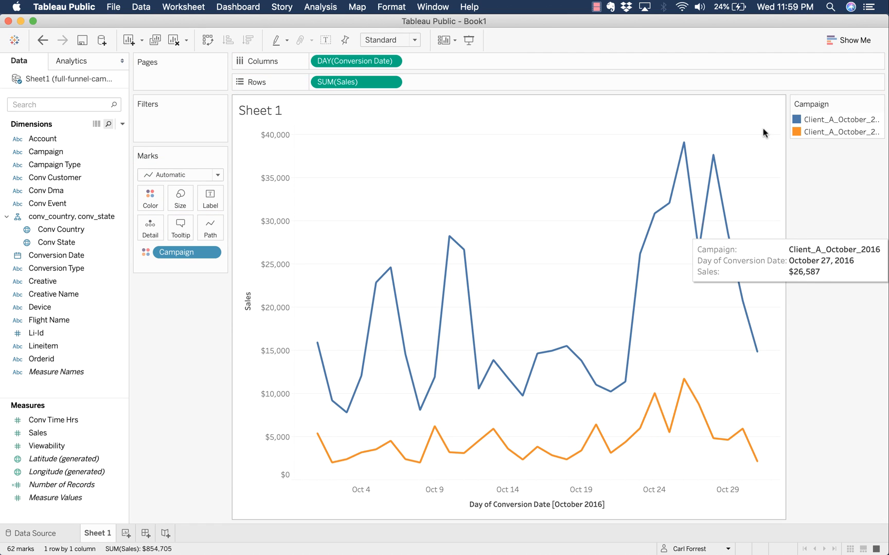
{"action": "mouse_move", "coordinate": [603, 392]}
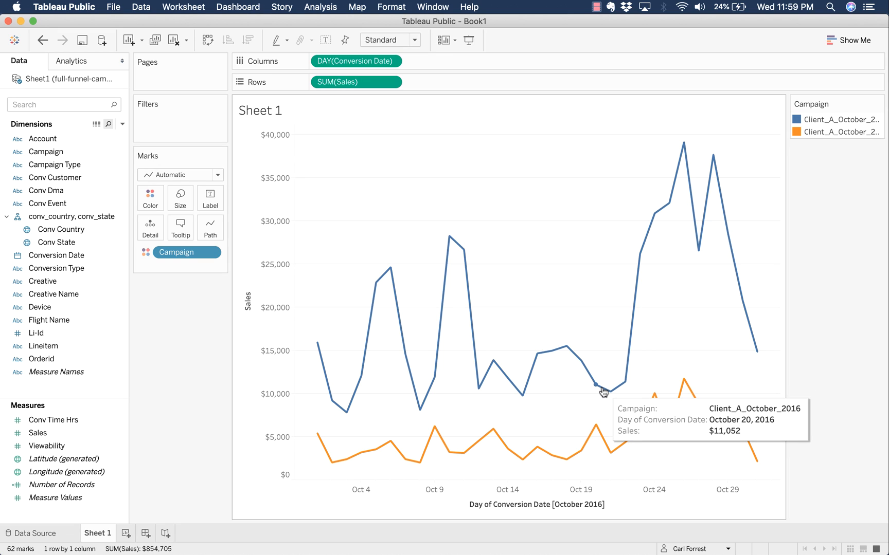
{"action": "mouse_move", "coordinate": [605, 446]}
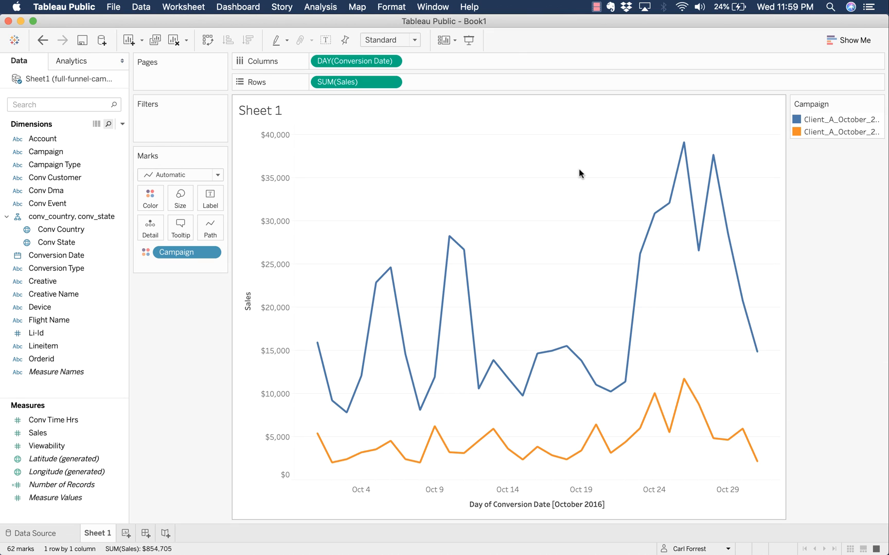
{"action": "mouse_move", "coordinate": [318, 342]}
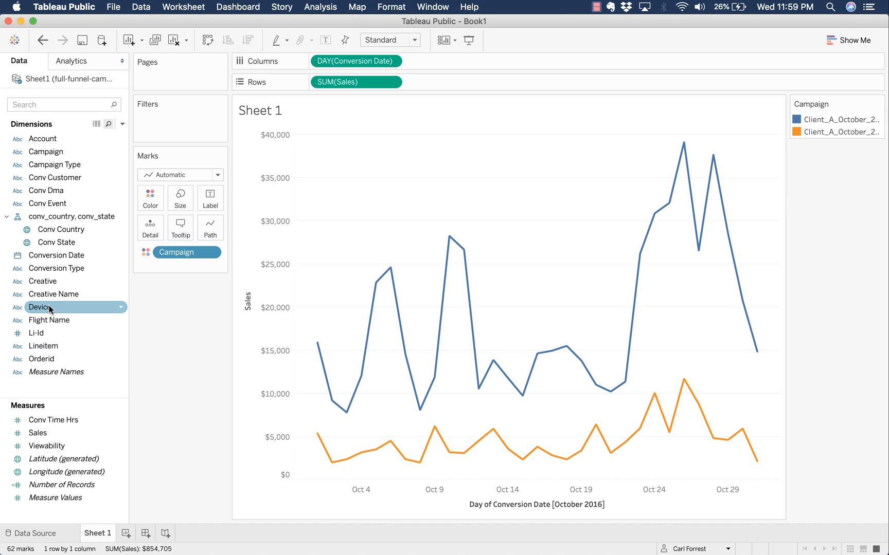
- Add a Device filter with all three devices, shown as a single-value card beside the chart
{"action": "left_click_drag", "start_coordinate": [48, 309], "coordinate": [168, 118]}
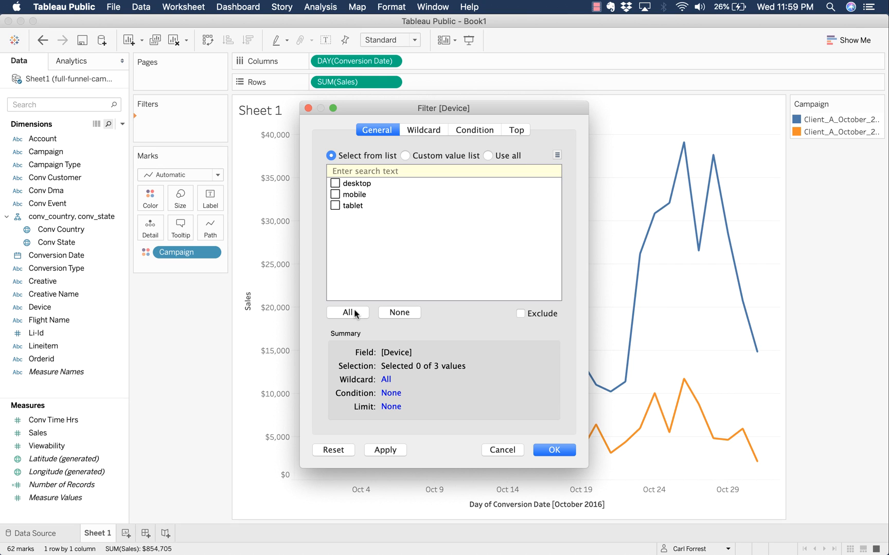
{"action": "left_click", "coordinate": [554, 449]}
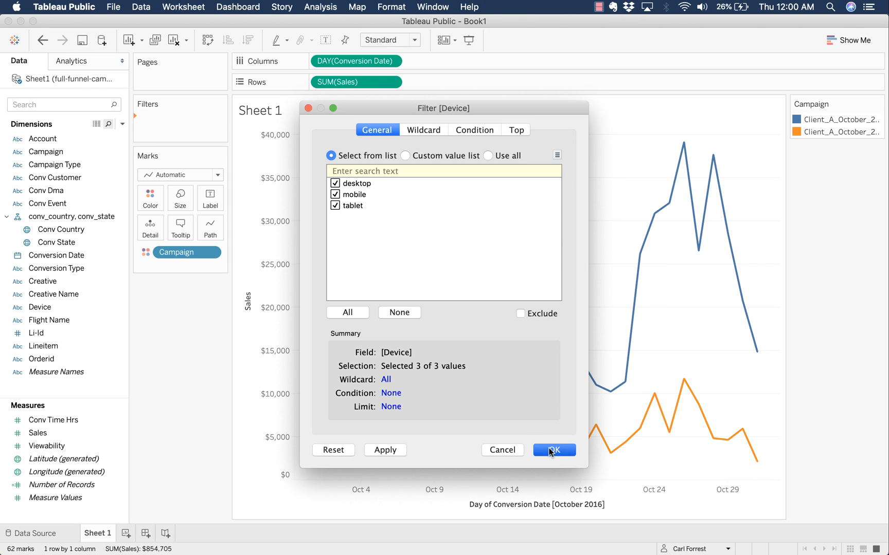
{"action": "right_click", "coordinate": [185, 122]}
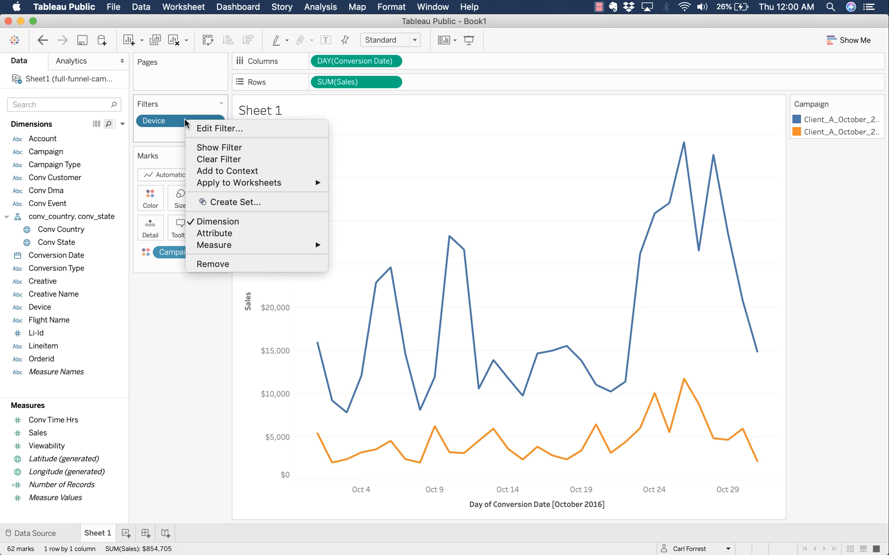
{"action": "left_click", "coordinate": [261, 148]}
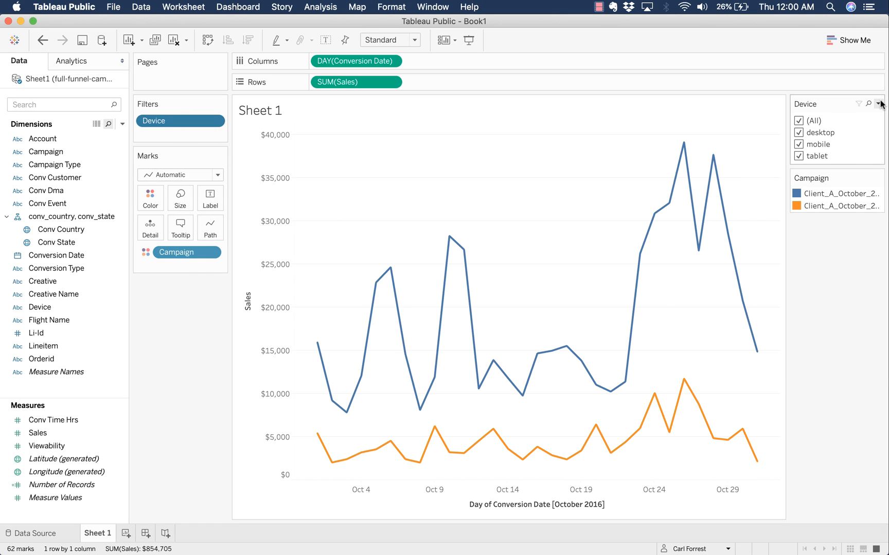
{"action": "left_click", "coordinate": [878, 104]}
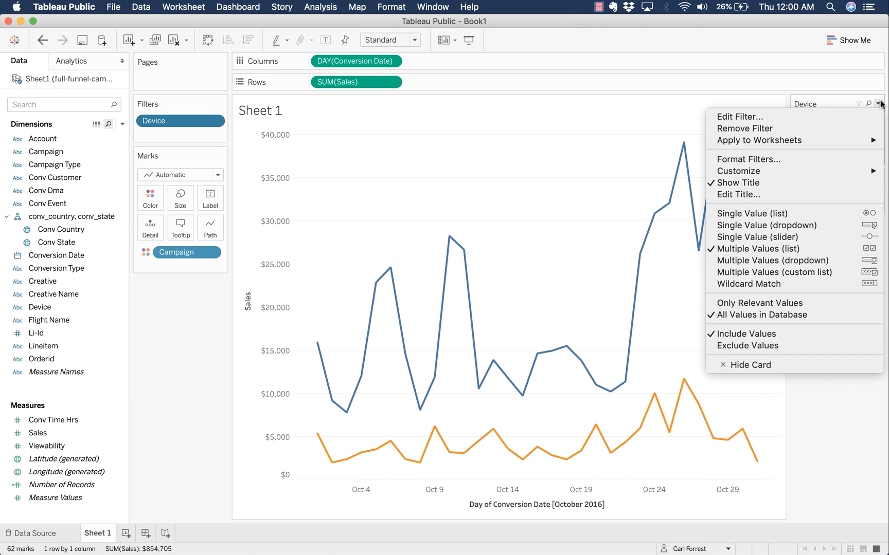
{"action": "left_click", "coordinate": [849, 208]}
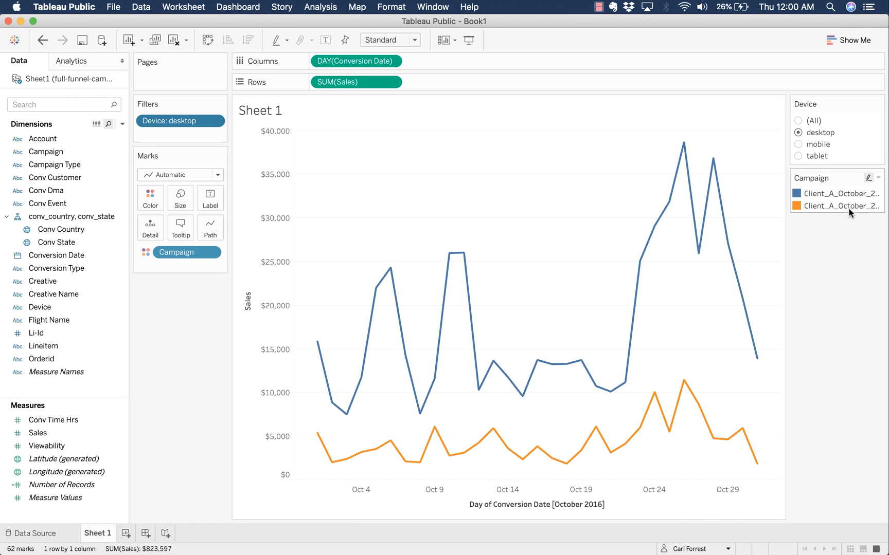
- View the mobile, desktop and tablet sales trends in turn, then set Device back to (All)
{"action": "left_click", "coordinate": [798, 145]}
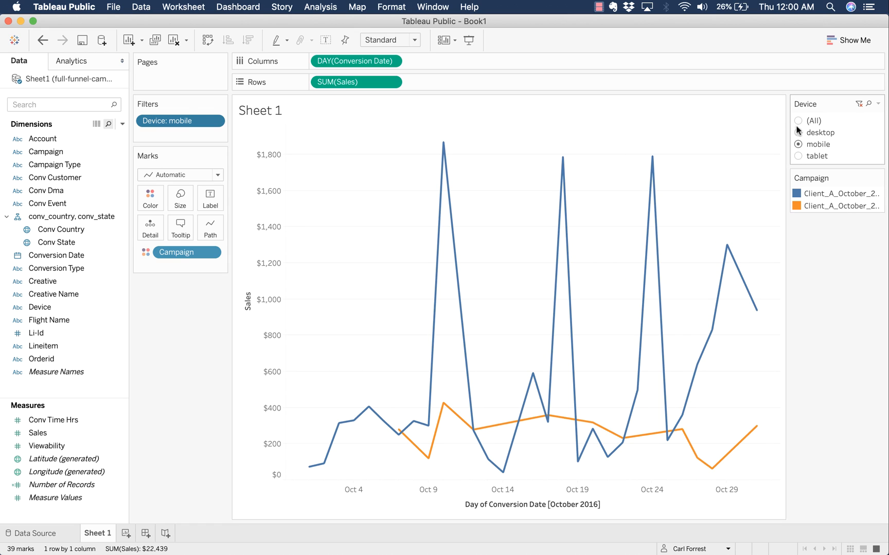
{"action": "left_click", "coordinate": [798, 132]}
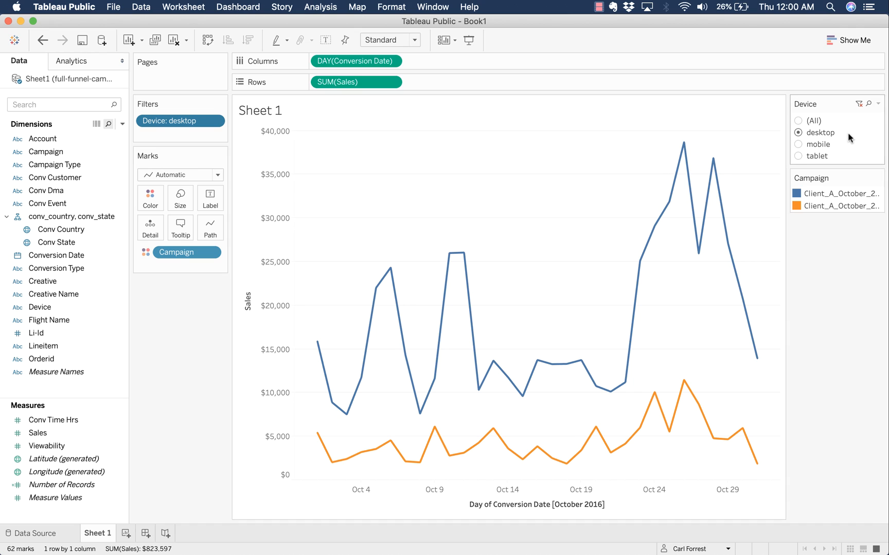
{"action": "left_click", "coordinate": [798, 144]}
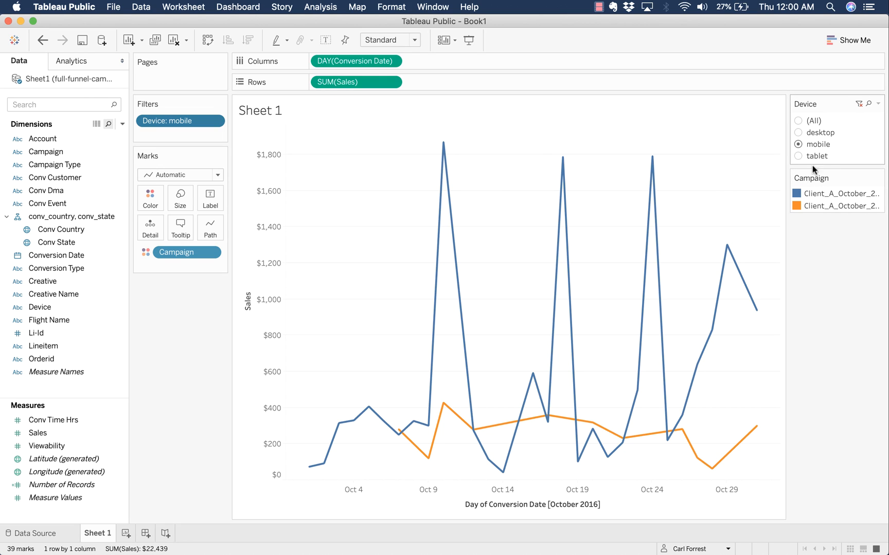
{"action": "left_click", "coordinate": [798, 156]}
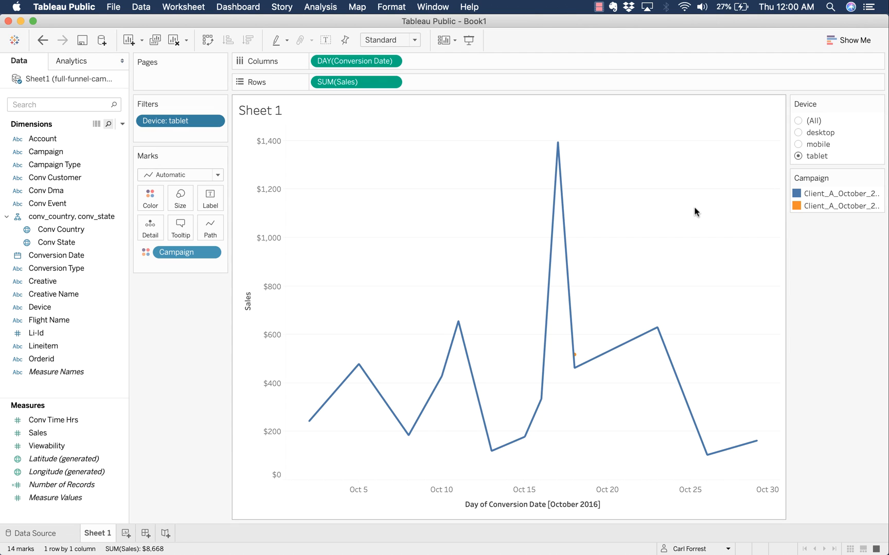
{"action": "left_click", "coordinate": [798, 144]}
{"action": "left_click", "coordinate": [798, 120]}
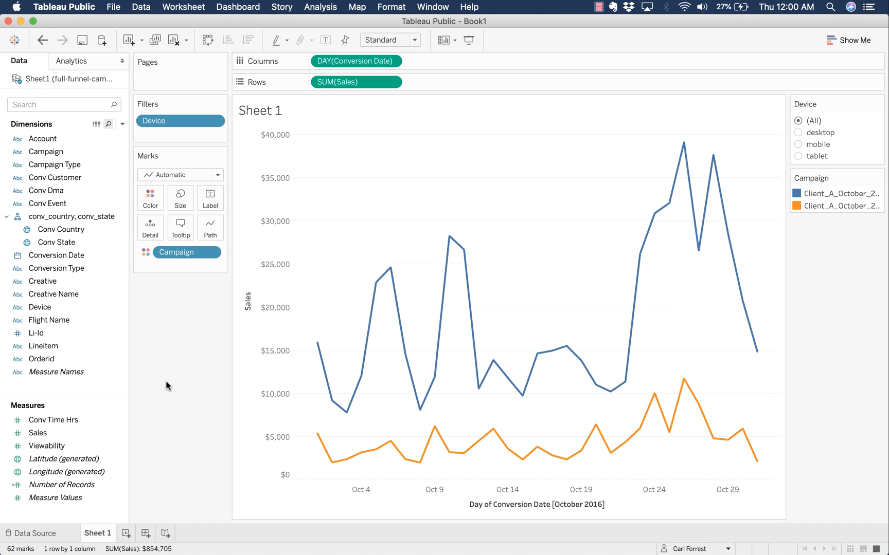
- Apply the Device filter to all worksheets using related data sources
{"action": "left_click", "coordinate": [878, 104]}
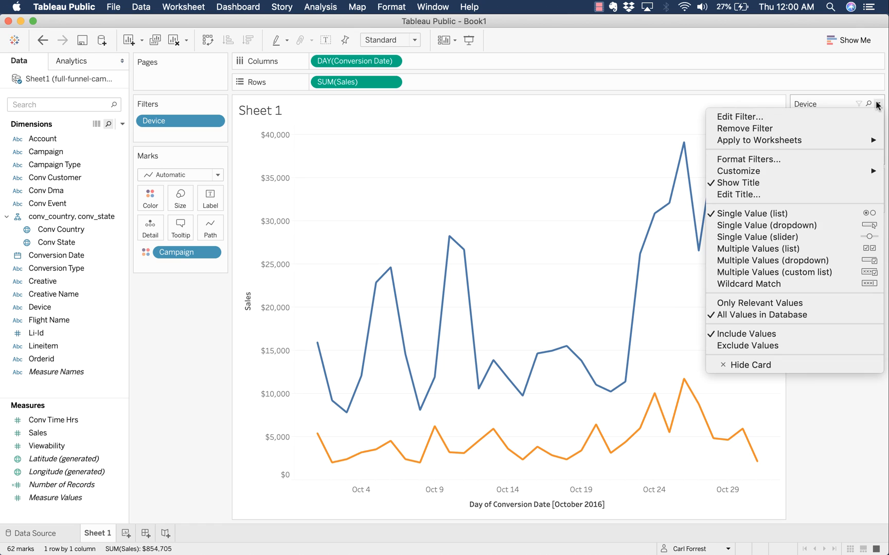
{"action": "mouse_move", "coordinate": [847, 140]}
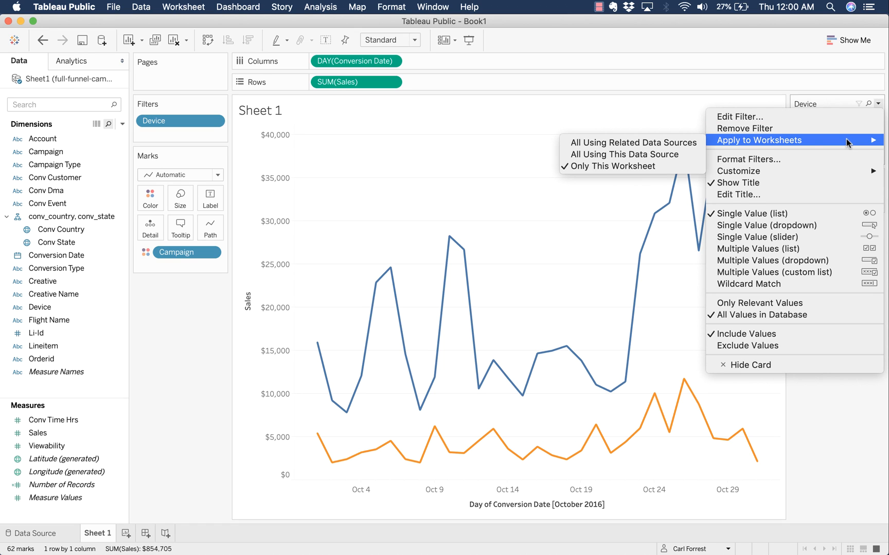
{"action": "left_click", "coordinate": [691, 142]}
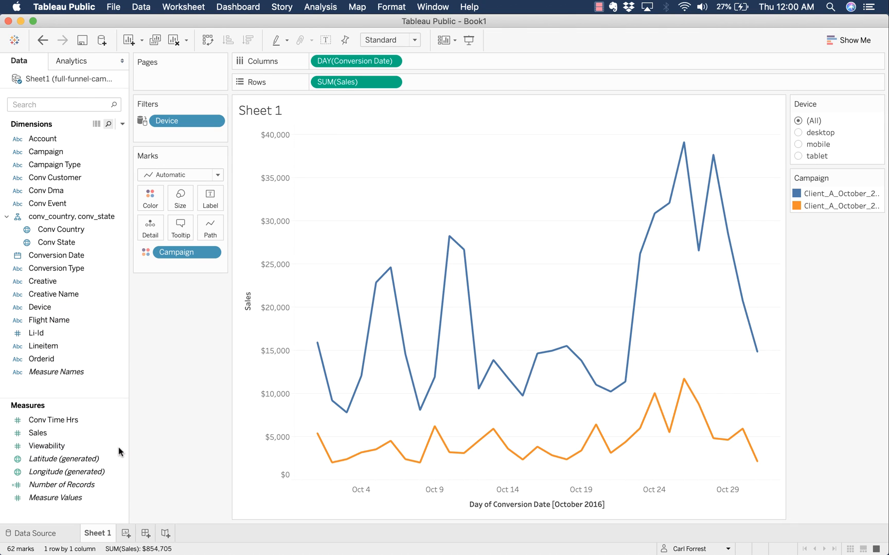
- Rename Sheet 1 to 'Trended Campaign Performance'
{"action": "double_click", "coordinate": [100, 531]}
{"action": "type", "text": "Campaign PerformaN"}
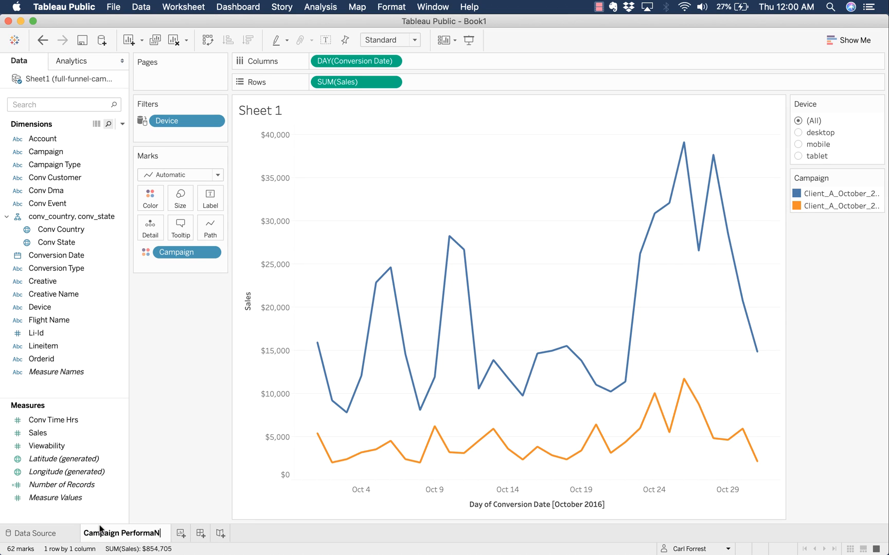
{"action": "key", "text": "BackSpace"}
{"action": "type", "text": "nce"}
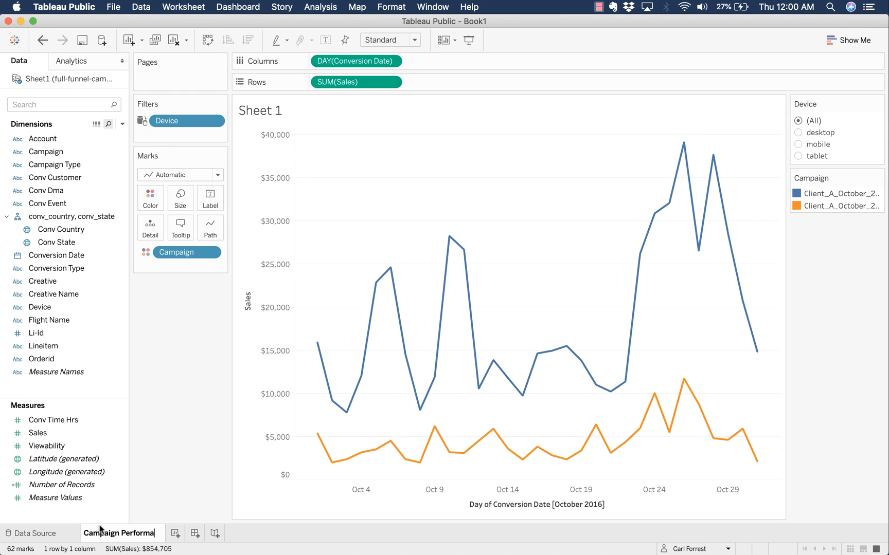
{"action": "key", "text": "Return"}
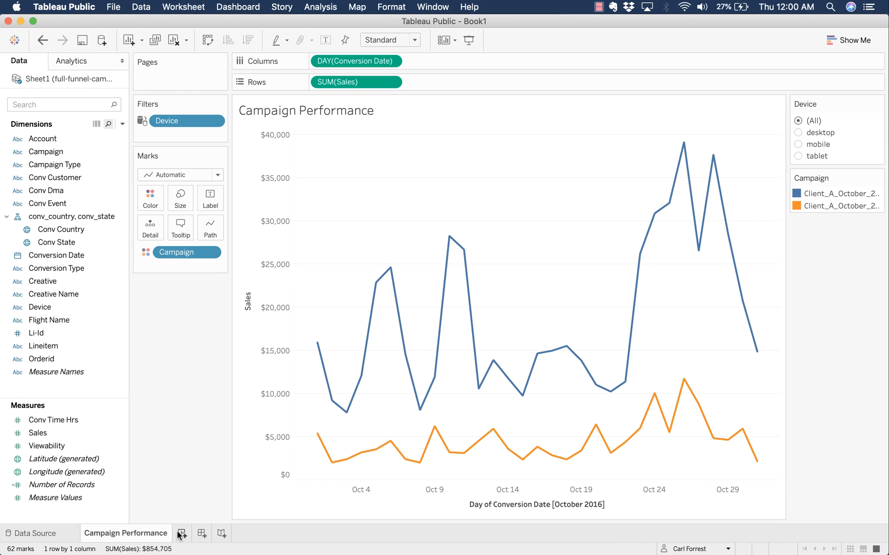
{"action": "double_click", "coordinate": [149, 534]}
{"action": "key", "text": "Left"}
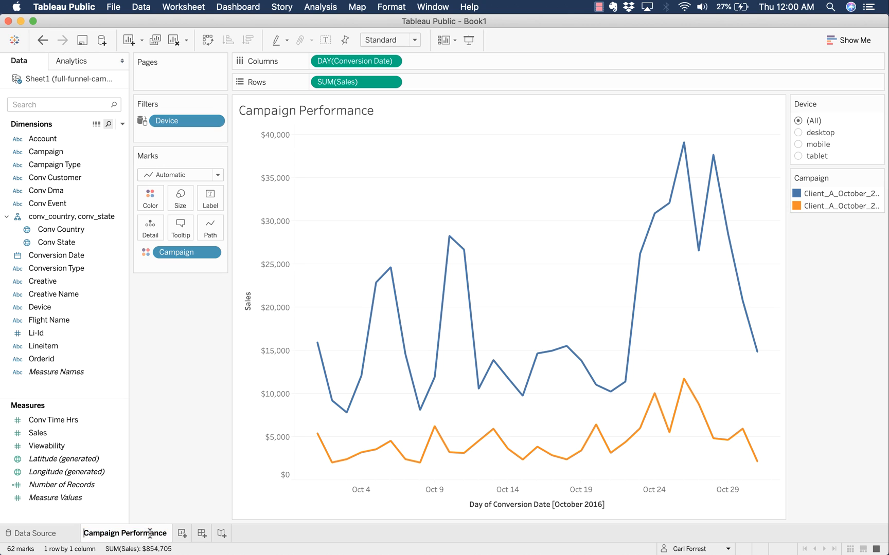
{"action": "type", "text": "Trended"}
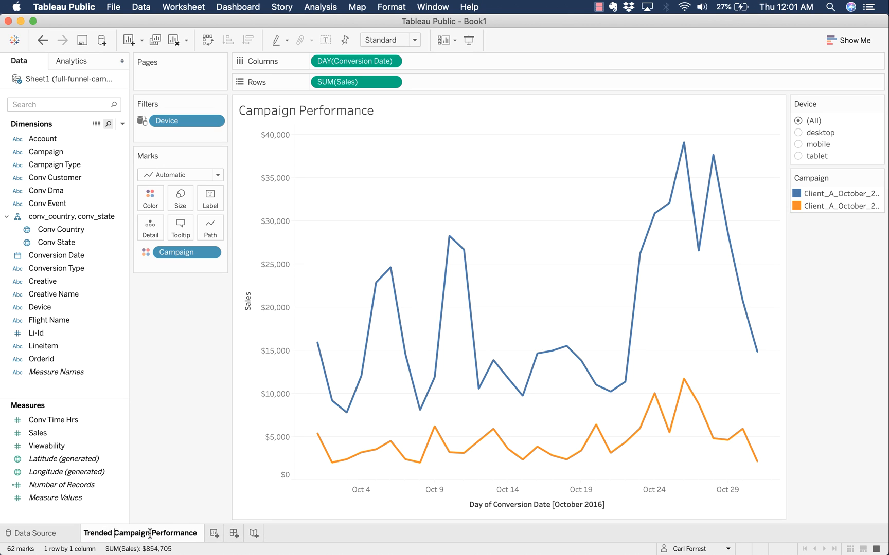
{"action": "key", "text": "Return"}
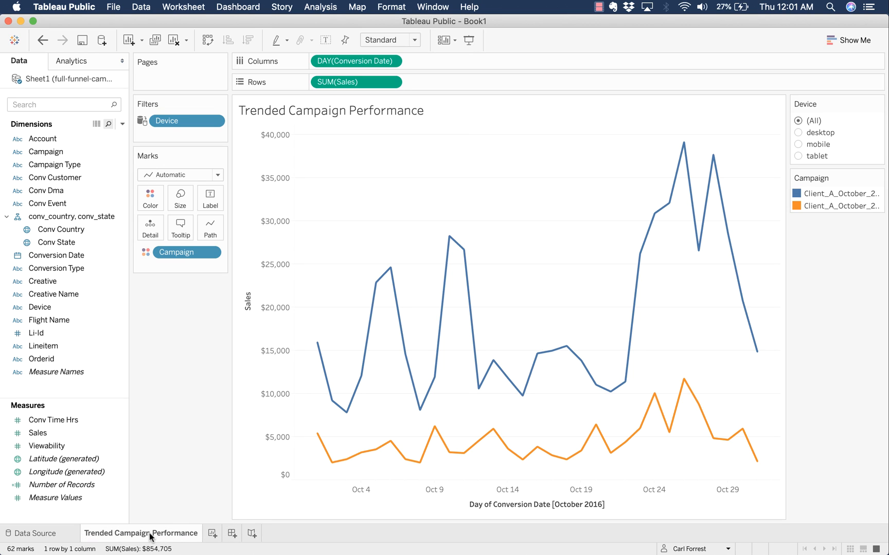
{"action": "left_click", "coordinate": [212, 534]}
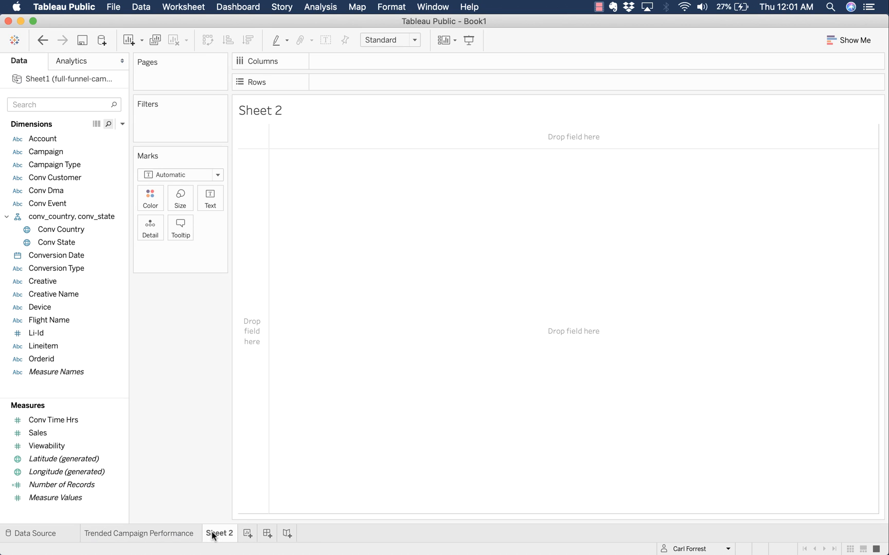
- Add Conv State and Sales, then switch to a filled state map shaded by SUM(Sales)
{"action": "double_click", "coordinate": [78, 244]}
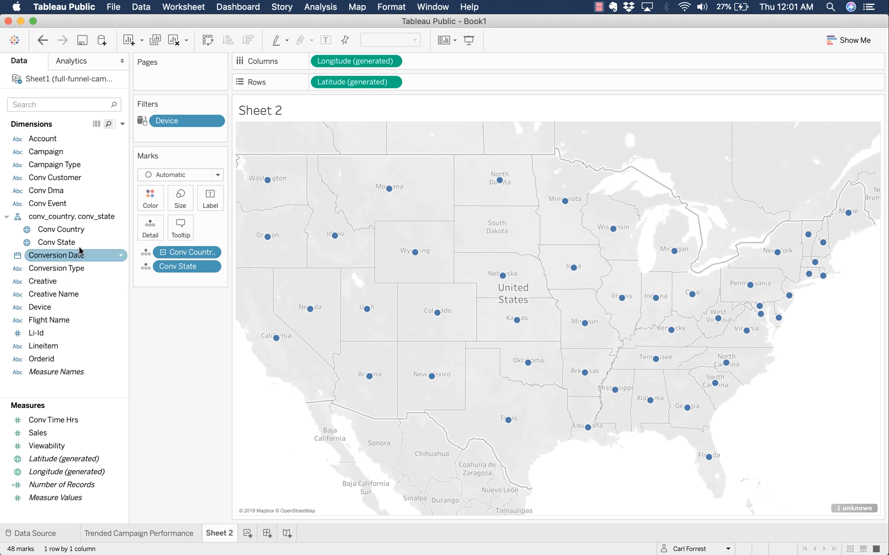
{"action": "double_click", "coordinate": [70, 433]}
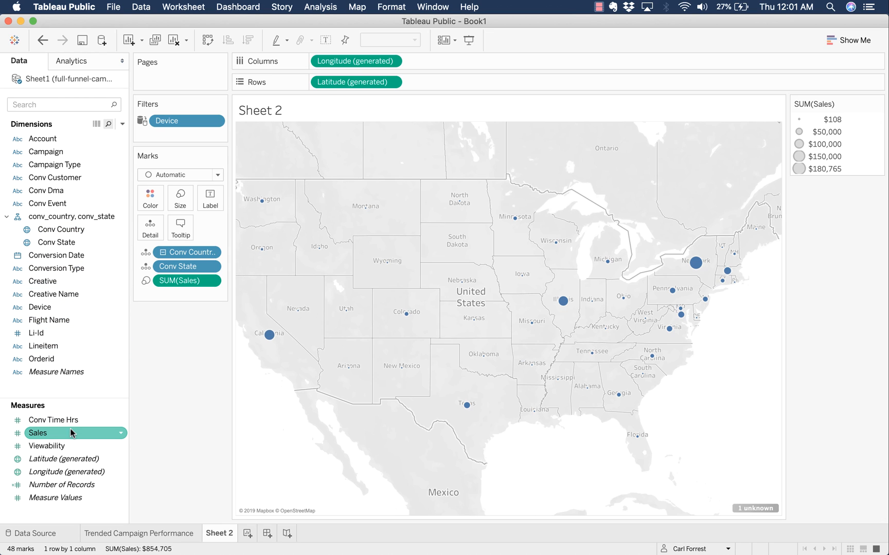
{"action": "left_click", "coordinate": [846, 41]}
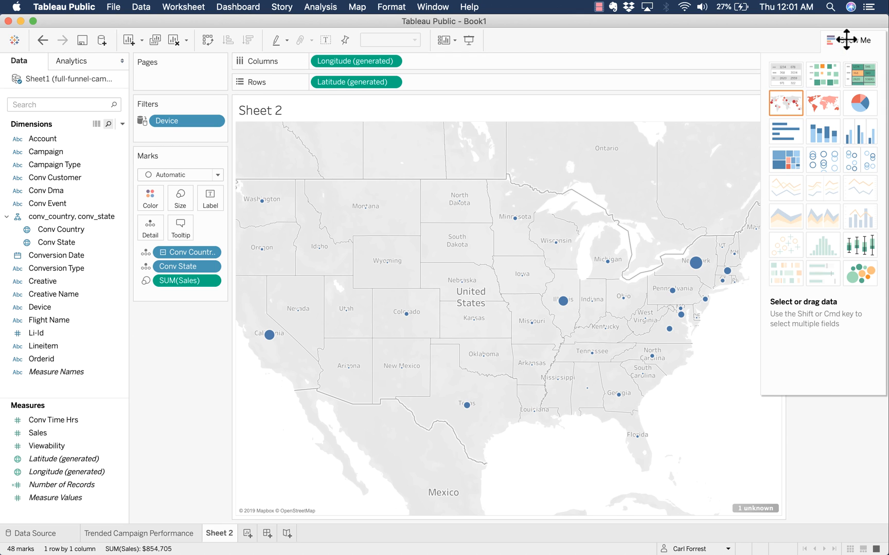
{"action": "left_click", "coordinate": [825, 104]}
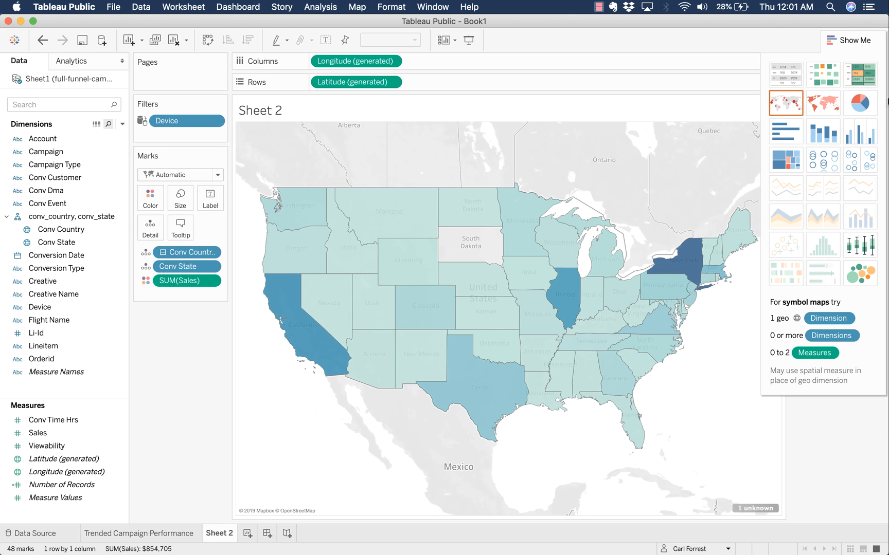
{"action": "left_click", "coordinate": [866, 45]}
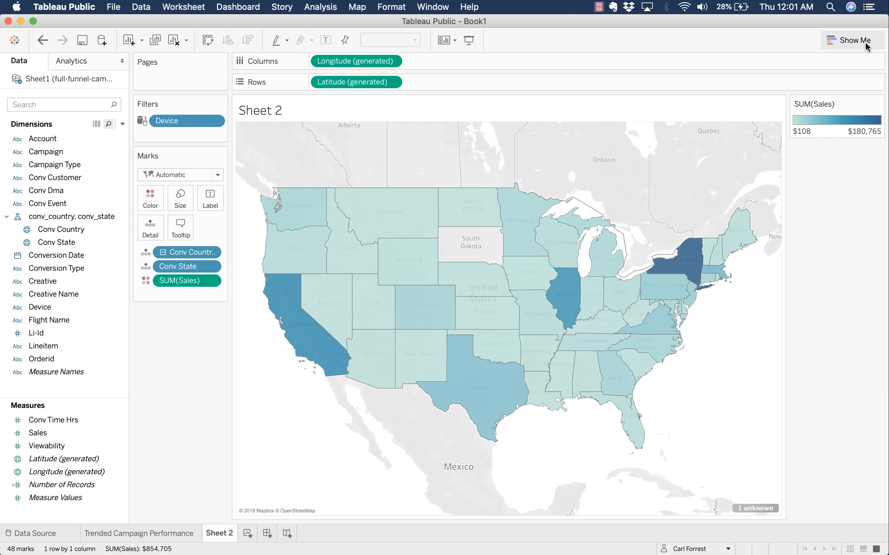
- Change the Sales colour palette on the map to Green
{"action": "left_click", "coordinate": [150, 198]}
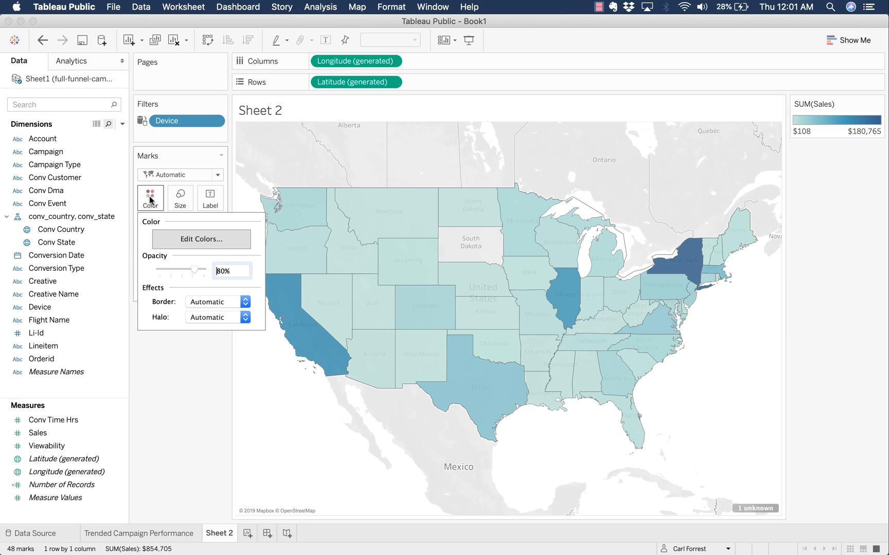
{"action": "left_click", "coordinate": [177, 240]}
{"action": "left_click", "coordinate": [518, 227]}
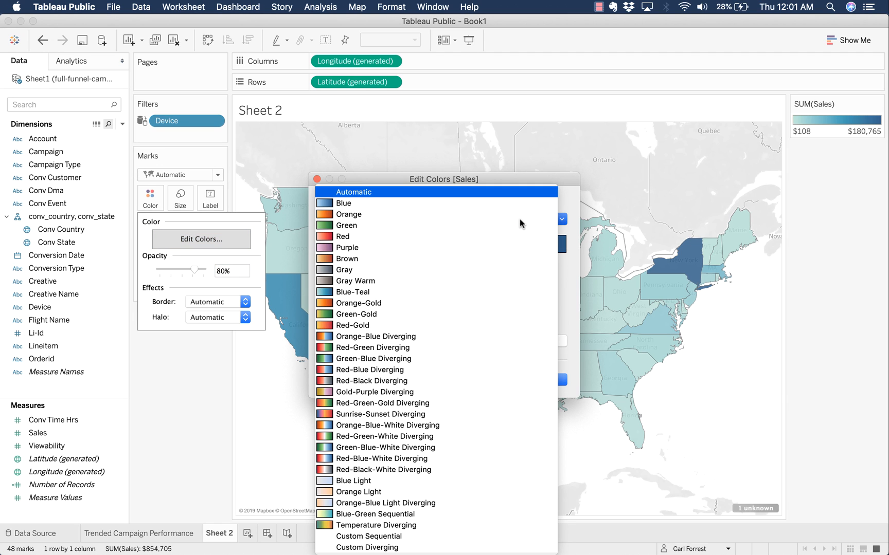
{"action": "left_click", "coordinate": [410, 226]}
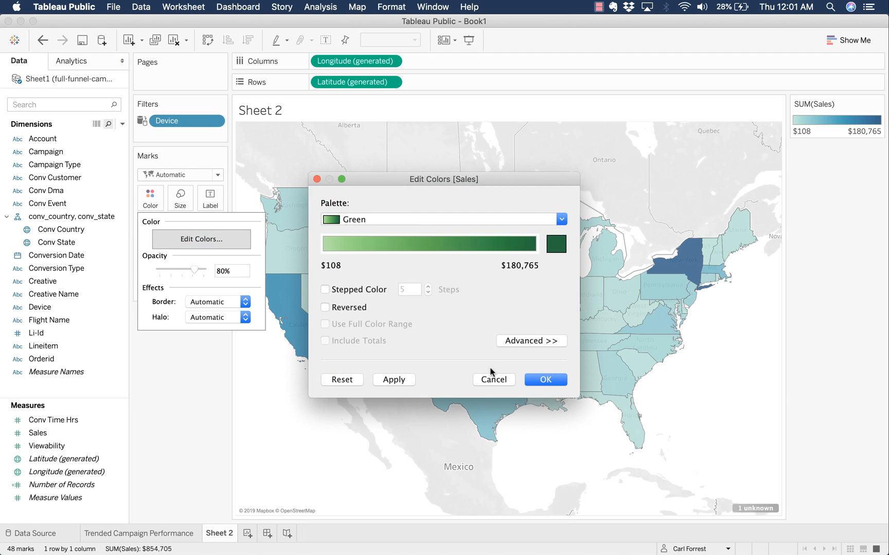
{"action": "left_click", "coordinate": [562, 220]}
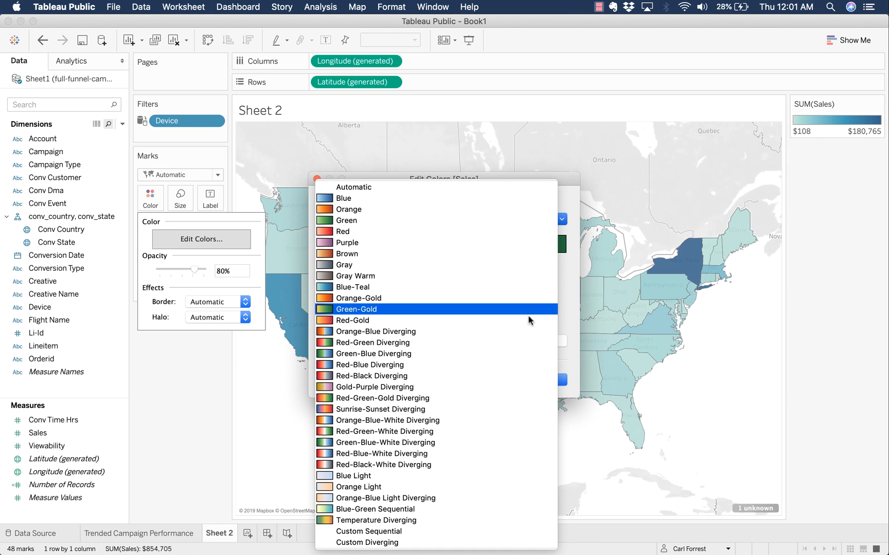
{"action": "left_click", "coordinate": [571, 207]}
{"action": "left_click", "coordinate": [390, 381]}
{"action": "left_click", "coordinate": [549, 382]}
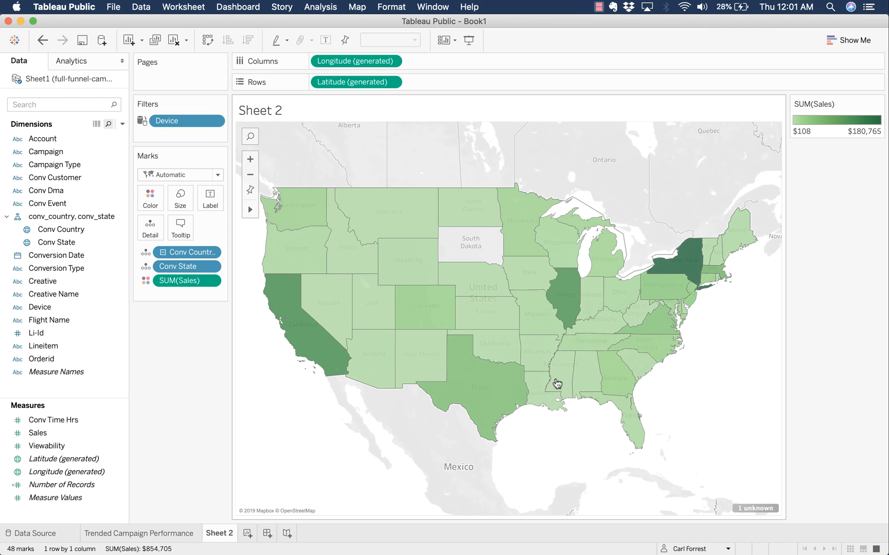
{"action": "mouse_move", "coordinate": [473, 378]}
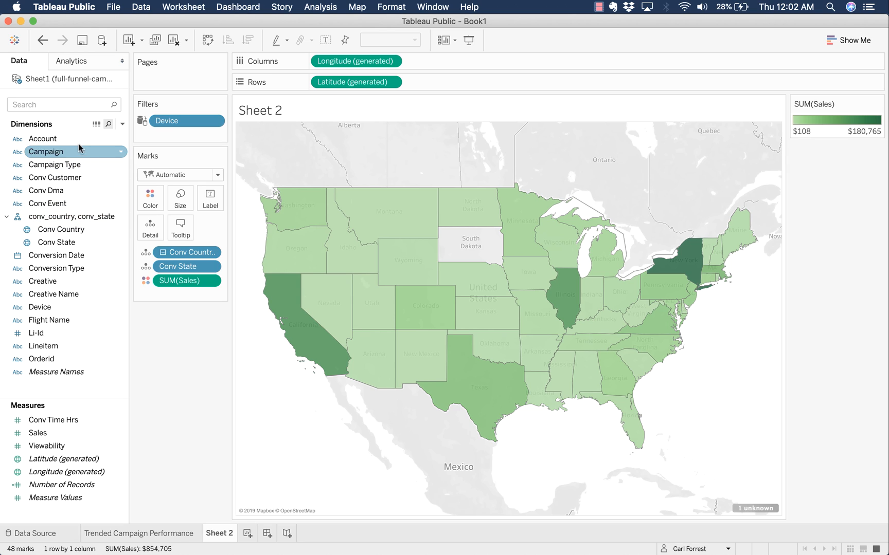
- Rename Sheet 2 to 'Heat Map'
{"action": "left_click_drag", "start_coordinate": [69, 139], "coordinate": [164, 136]}
{"action": "left_click", "coordinate": [501, 453]}
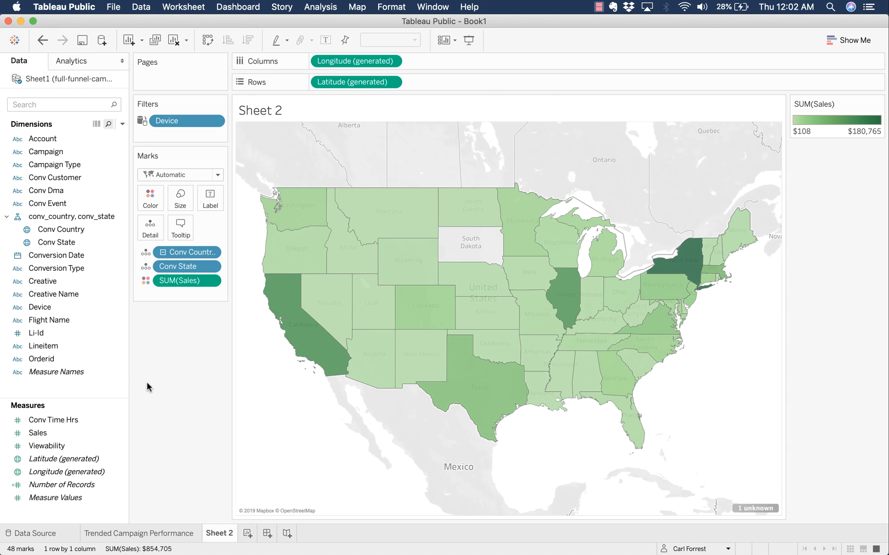
{"action": "left_click", "coordinate": [212, 537]}
{"action": "type", "text": "Heat Map"}
{"action": "key", "text": "Return"}
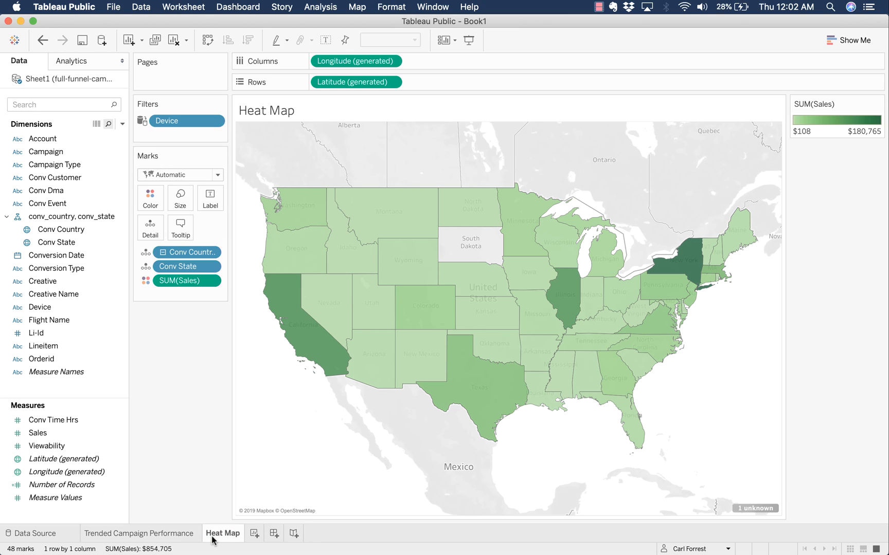
{"action": "left_click", "coordinate": [253, 534]}
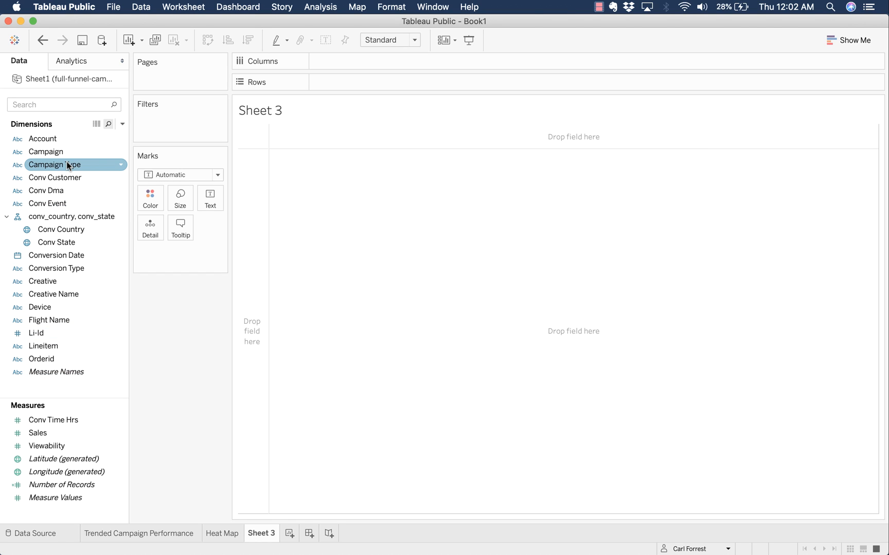
- List the 37 Creative Name values in rows and widen the header to show full names
{"action": "double_click", "coordinate": [66, 292]}
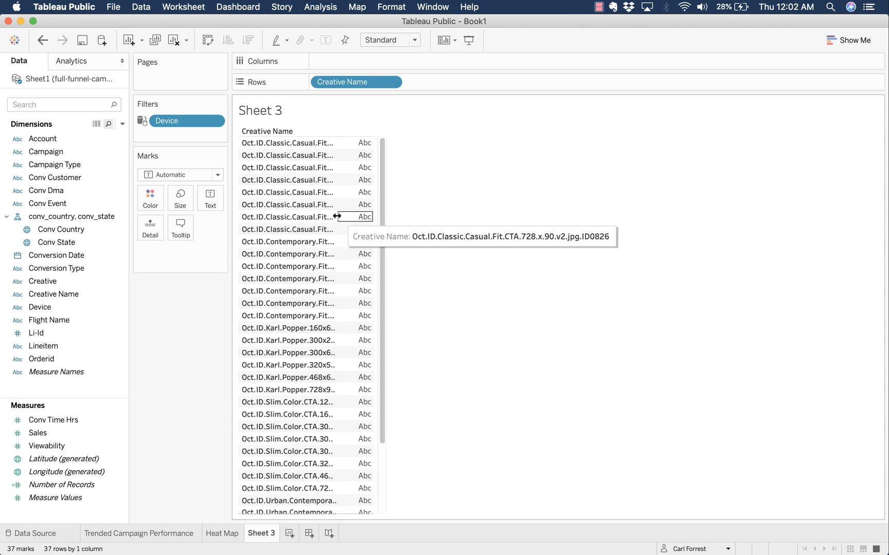
{"action": "left_click_drag", "start_coordinate": [336, 221], "coordinate": [436, 218]}
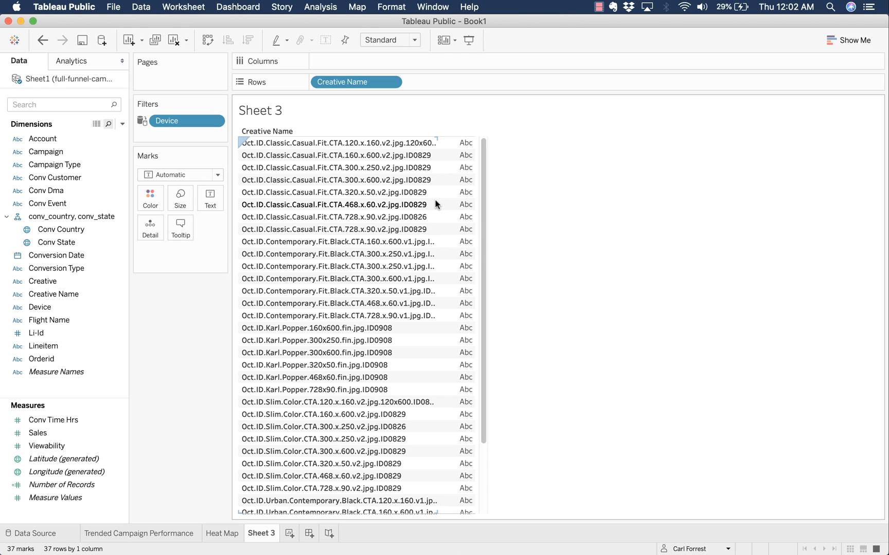
{"action": "left_click_drag", "start_coordinate": [437, 202], "coordinate": [451, 202]}
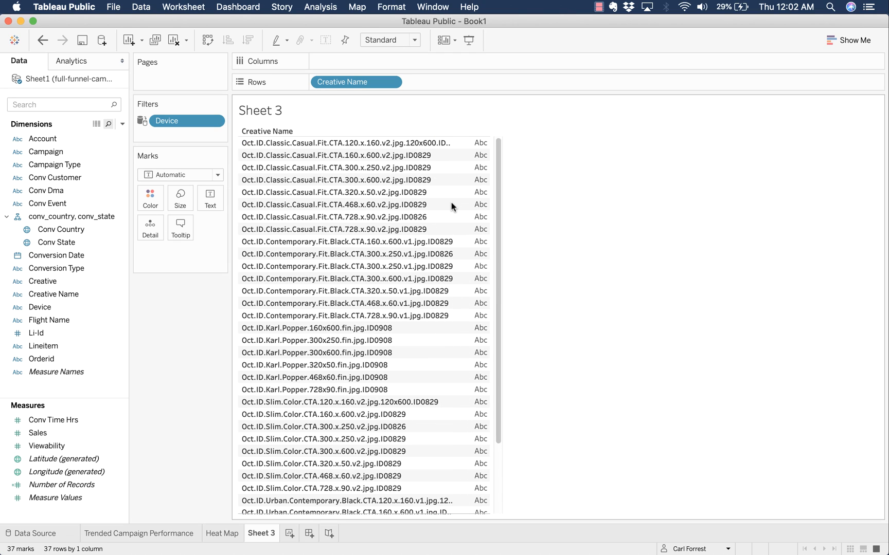
{"action": "scroll", "coordinate": [424, 340], "scroll_direction": "down", "scroll_amount": 3}
{"action": "scroll", "coordinate": [424, 339], "scroll_direction": "up", "scroll_amount": 3}
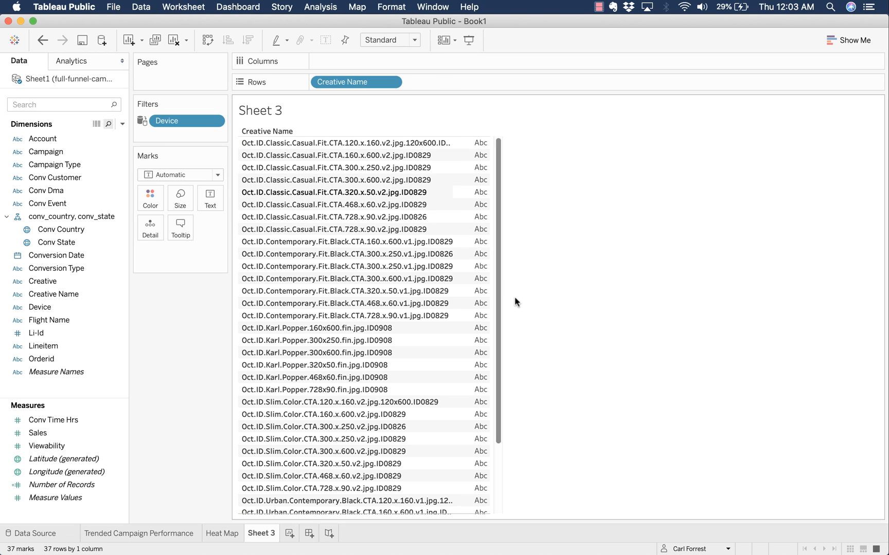
- Add Sales as horizontal bars per creative, sorted descending by sales
{"action": "double_click", "coordinate": [54, 433]}
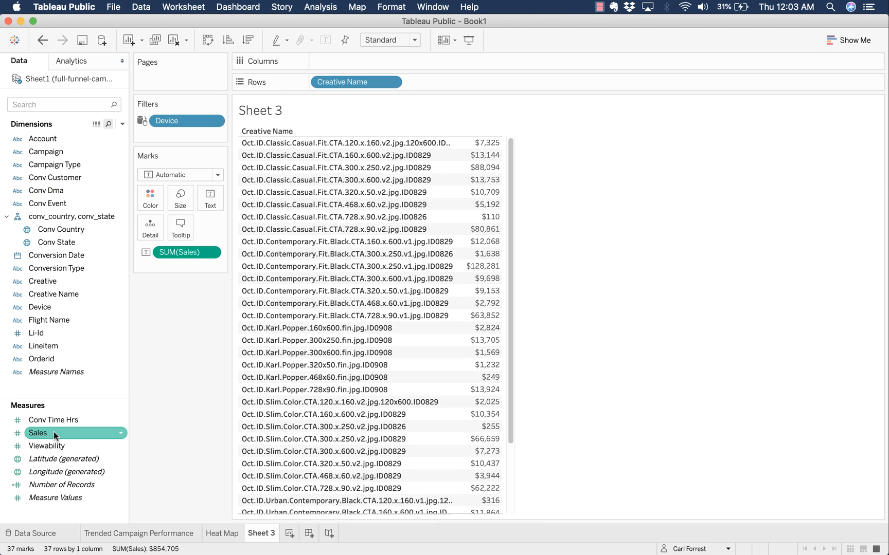
{"action": "left_click", "coordinate": [853, 40]}
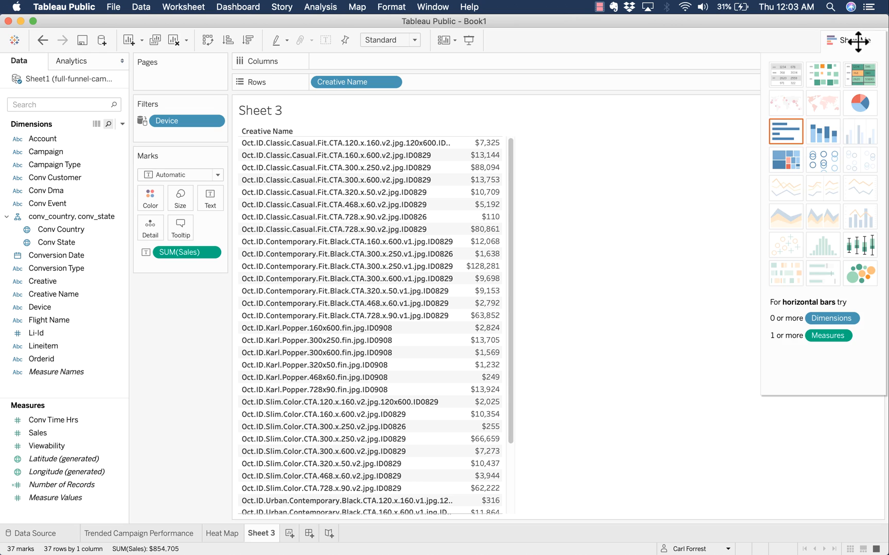
{"action": "left_click", "coordinate": [786, 136]}
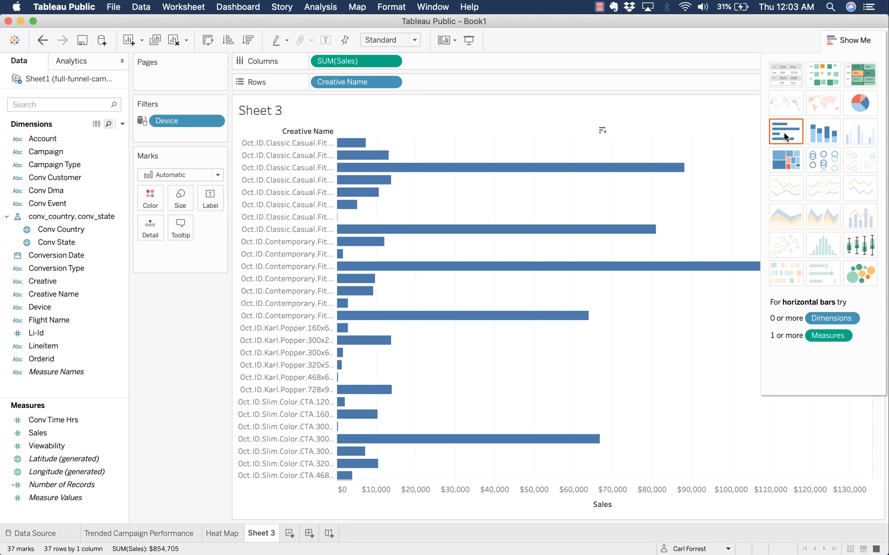
{"action": "left_click", "coordinate": [249, 40]}
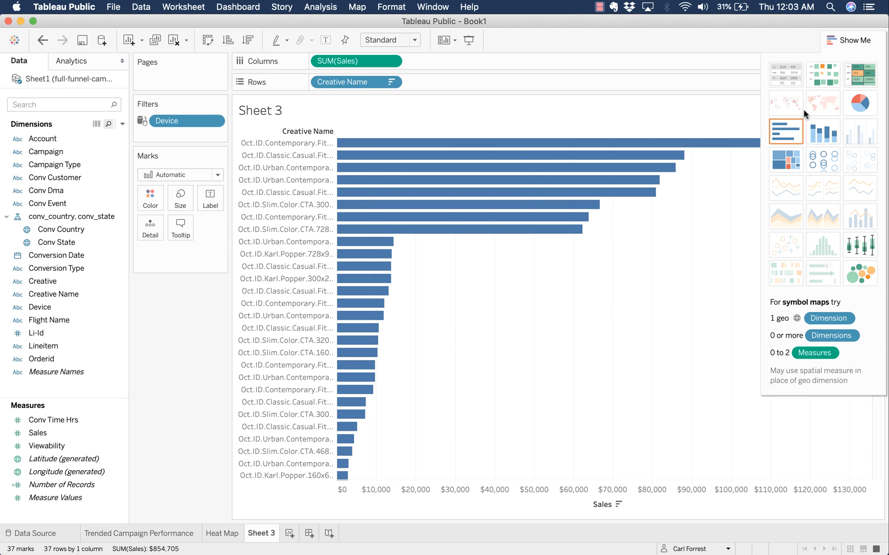
{"action": "left_click", "coordinate": [856, 40]}
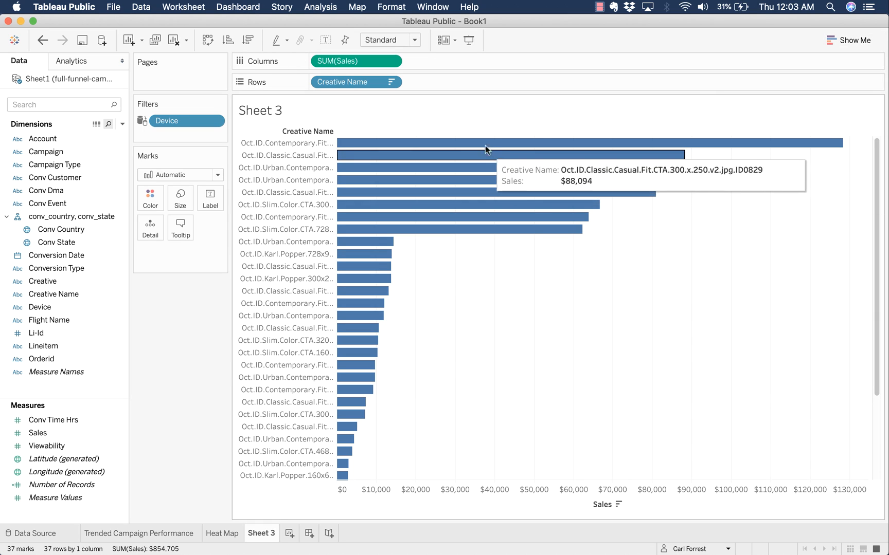
- Widen the creative name labels beside the bars
{"action": "right_click", "coordinate": [339, 179]}
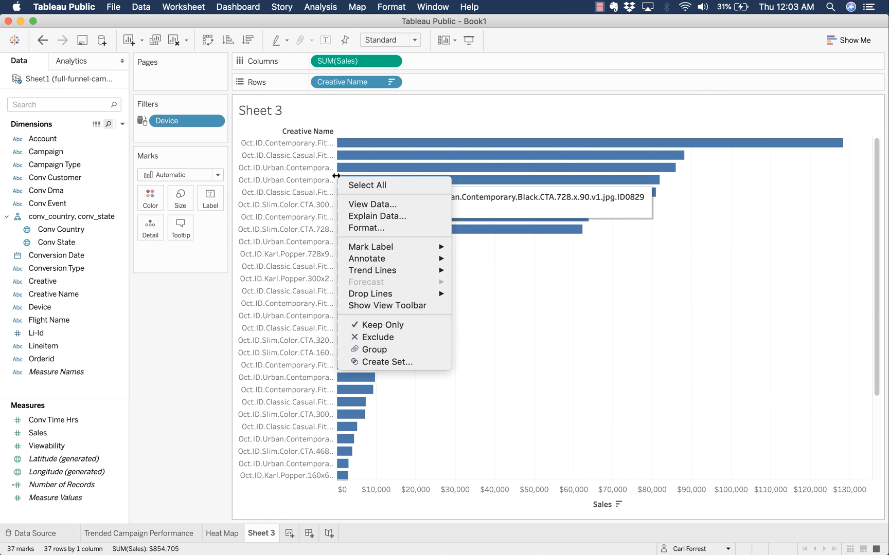
{"action": "left_click", "coordinate": [324, 182]}
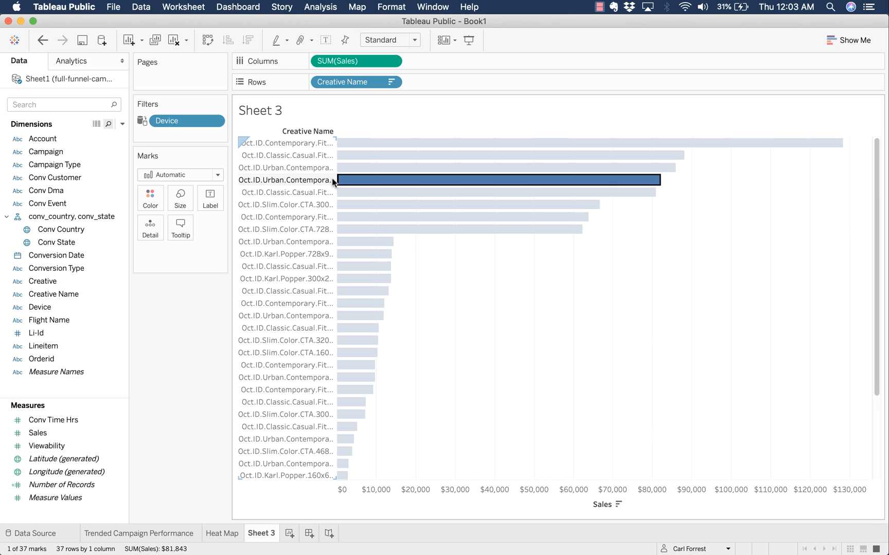
{"action": "right_click", "coordinate": [337, 181]}
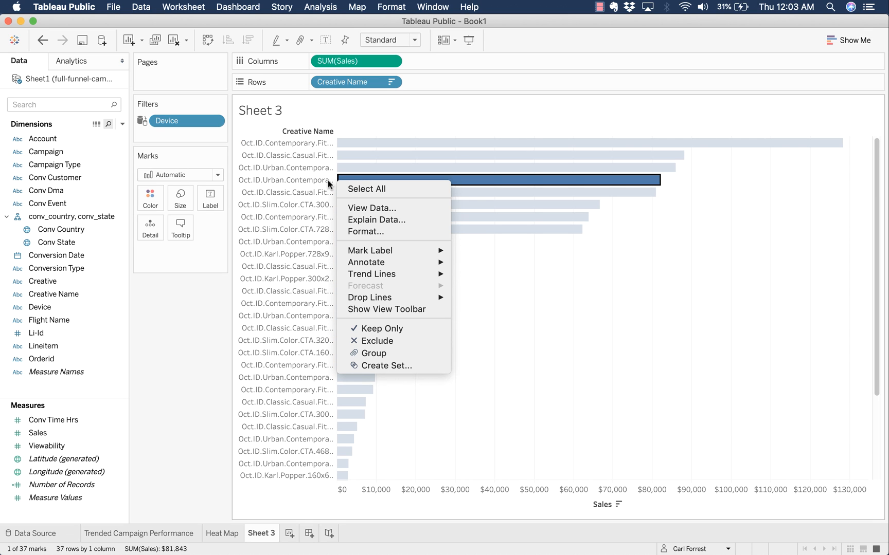
{"action": "left_click", "coordinate": [329, 184]}
{"action": "left_click_drag", "start_coordinate": [337, 180], "coordinate": [424, 185]}
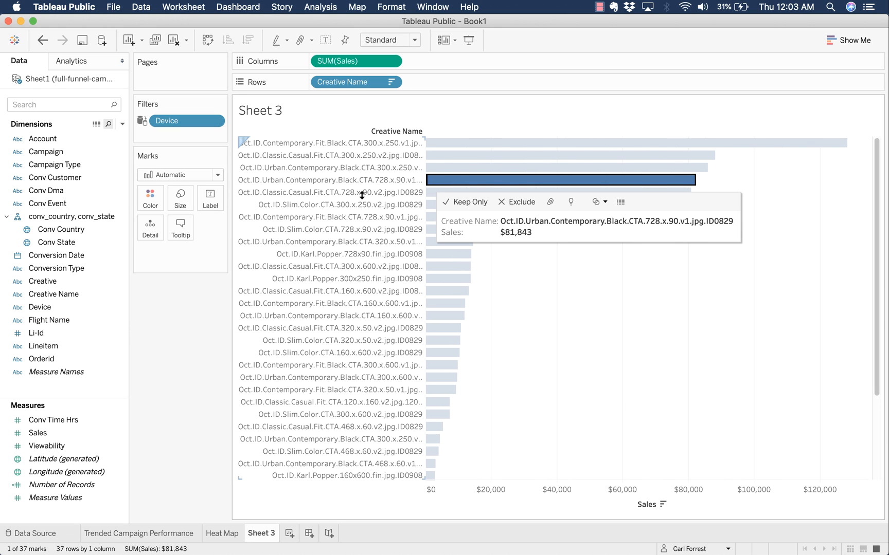
- Put Viewability on Color with Median aggregation and hide its legend card
{"action": "key", "text": "Escape"}
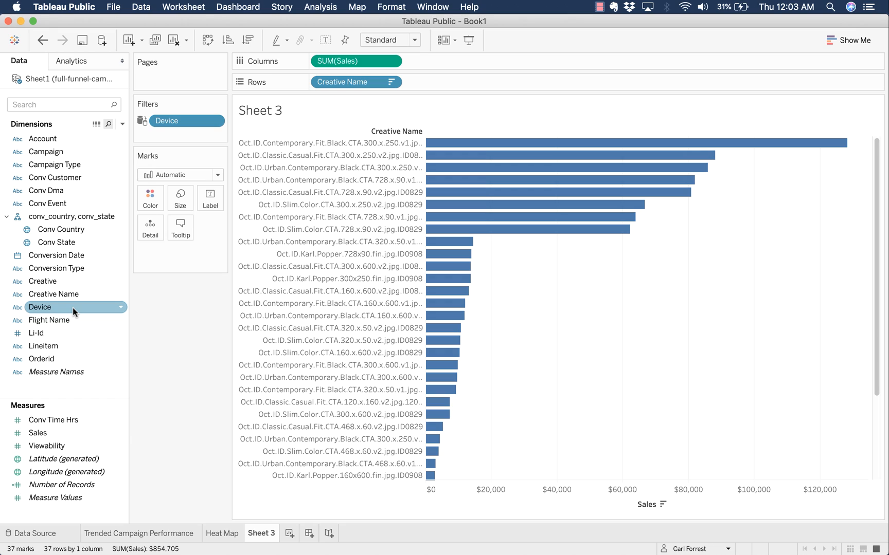
{"action": "left_click", "coordinate": [52, 445]}
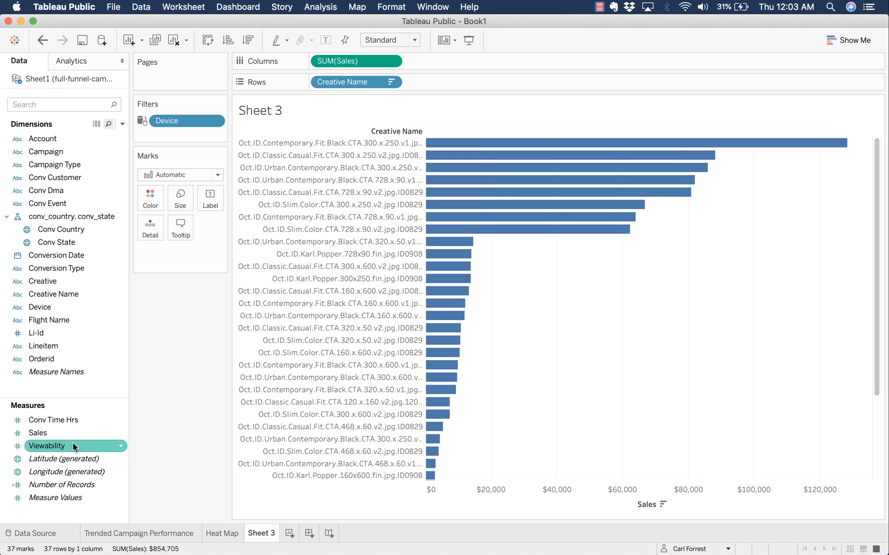
{"action": "left_click_drag", "start_coordinate": [71, 443], "coordinate": [151, 204]}
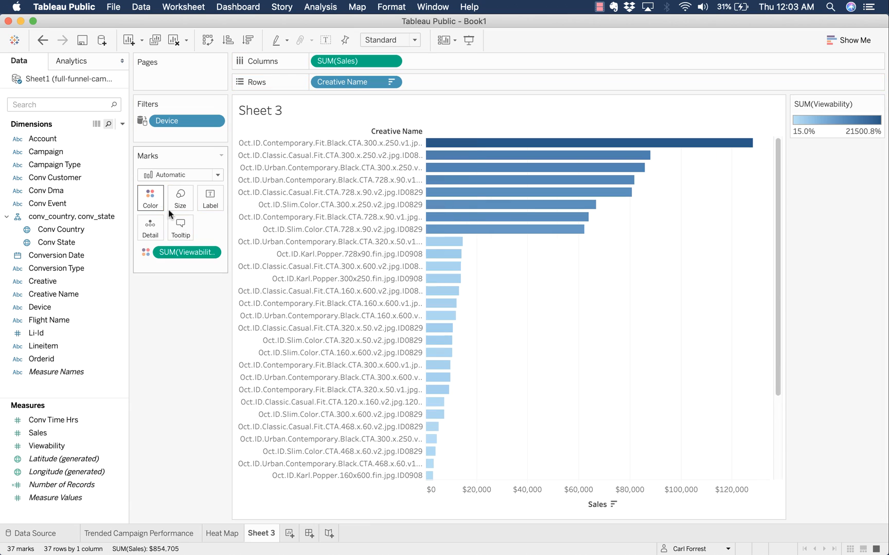
{"action": "left_click", "coordinate": [210, 252]}
{"action": "mouse_move", "coordinate": [225, 359]}
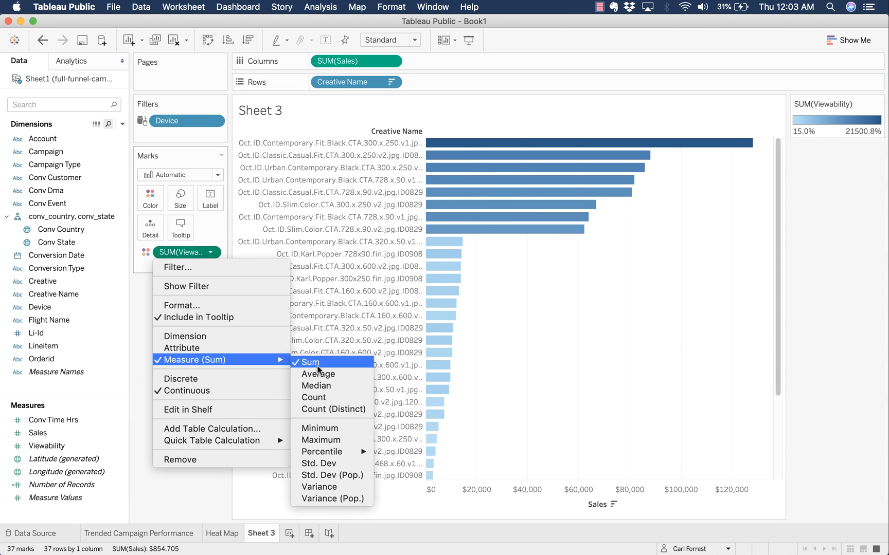
{"action": "left_click", "coordinate": [327, 385]}
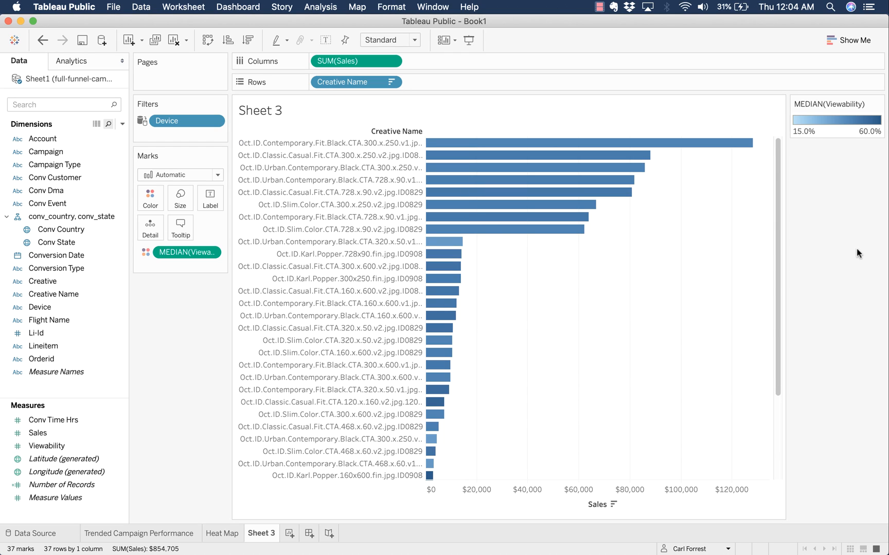
{"action": "left_click", "coordinate": [879, 103]}
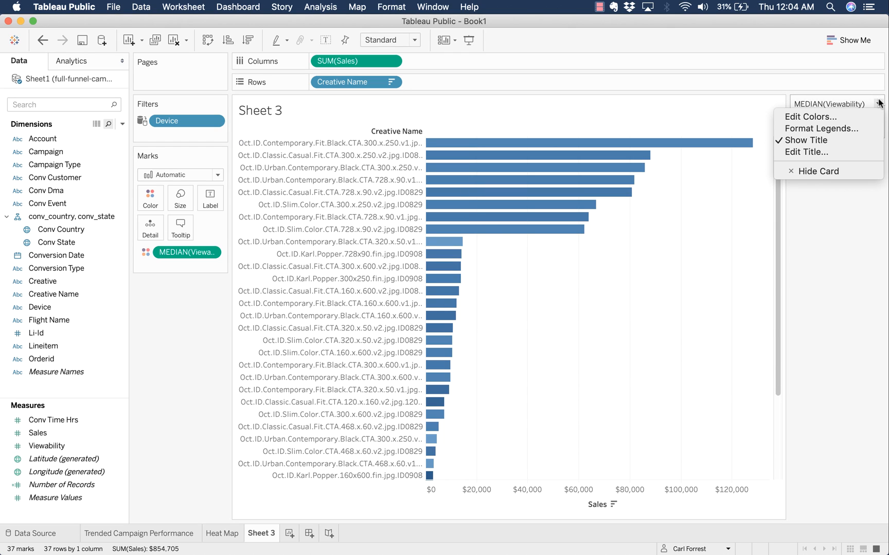
{"action": "left_click", "coordinate": [864, 173]}
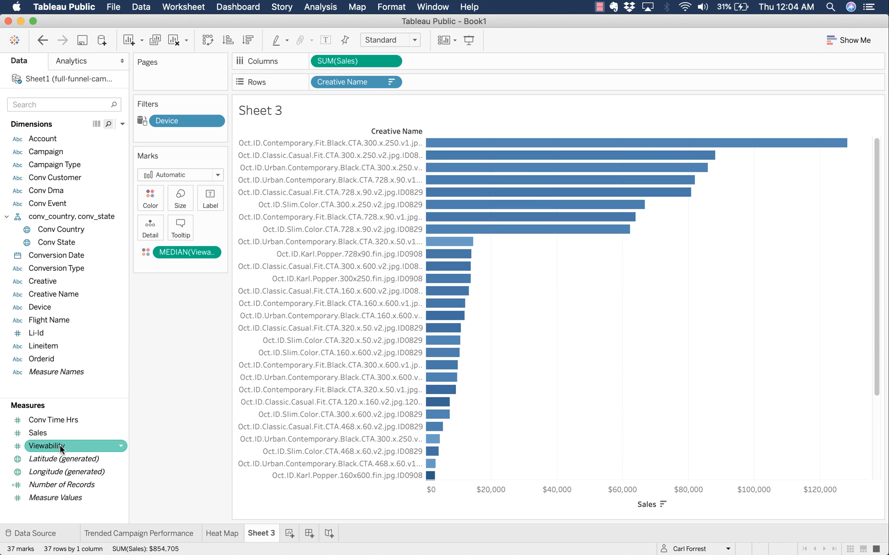
- Label each creative bar with its SUM(Sales) total, replacing a briefly tried median Viewability label
{"action": "left_click_drag", "start_coordinate": [71, 440], "coordinate": [206, 201]}
{"action": "left_click", "coordinate": [212, 267]}
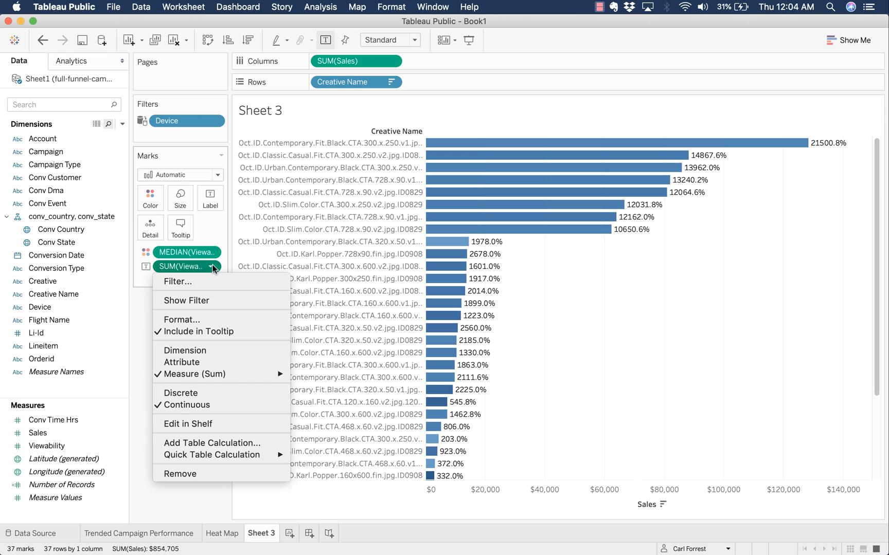
{"action": "mouse_move", "coordinate": [216, 375]}
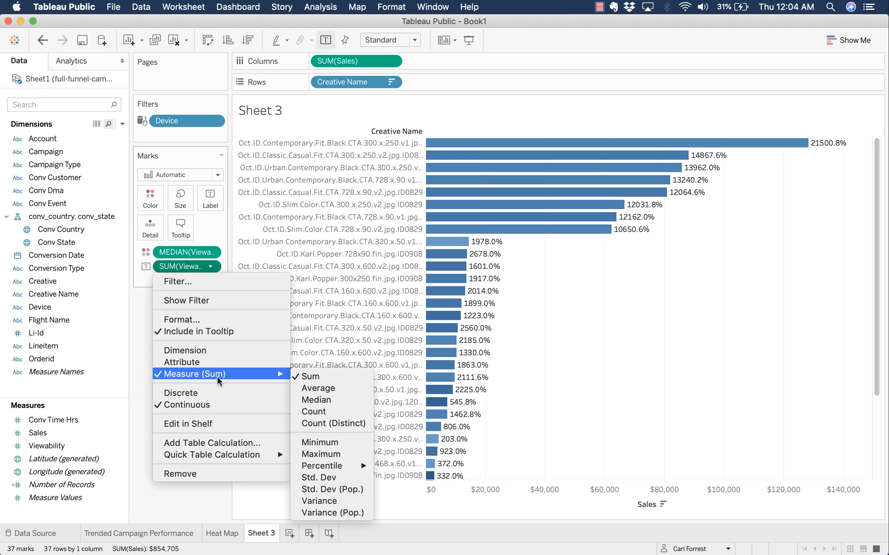
{"action": "left_click", "coordinate": [329, 395]}
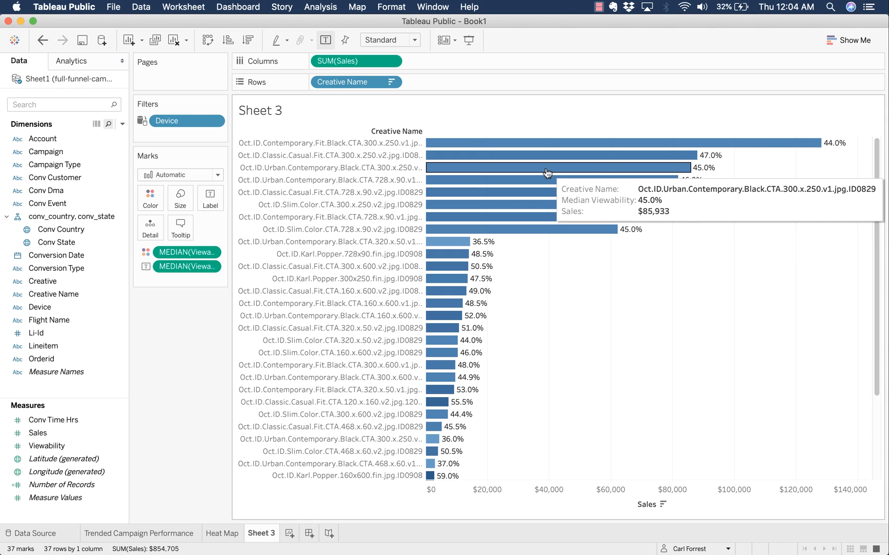
{"action": "left_click_drag", "start_coordinate": [189, 267], "coordinate": [20, 308]}
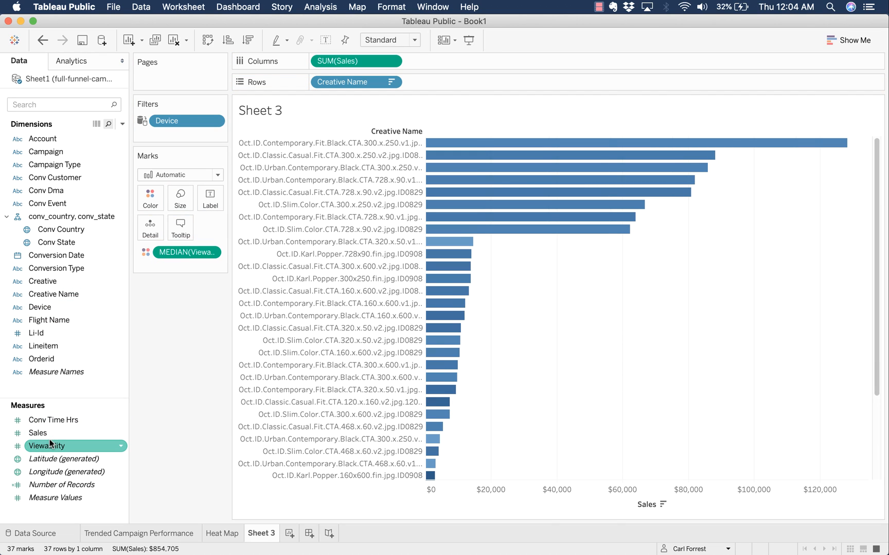
{"action": "left_click_drag", "start_coordinate": [48, 435], "coordinate": [208, 192]}
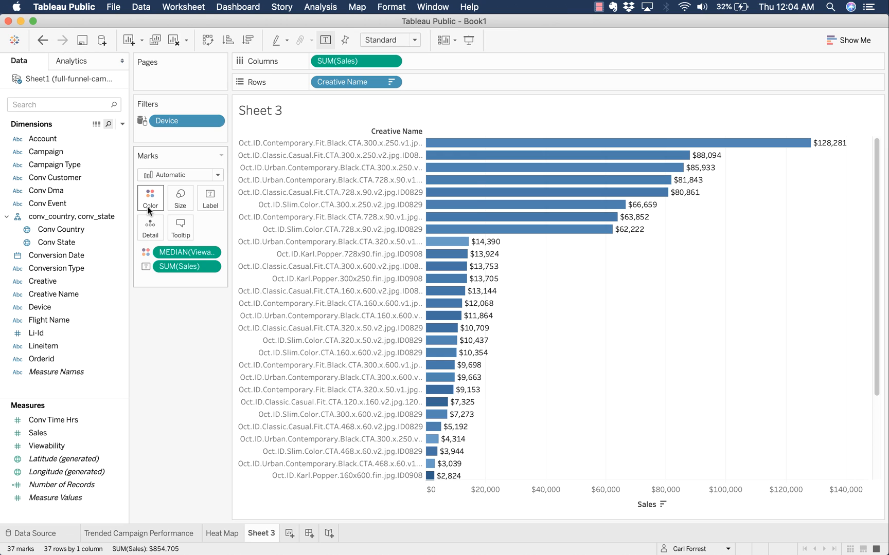
- Try a stepped Gray palette with 10 steps for the median Viewability colours
{"action": "left_click", "coordinate": [201, 240]}
{"action": "left_click", "coordinate": [561, 219]}
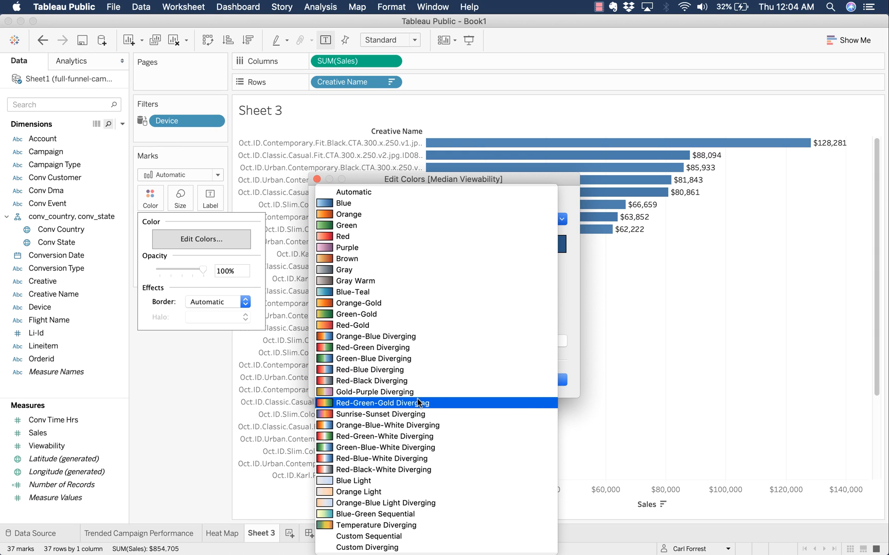
{"action": "left_click", "coordinate": [423, 270]}
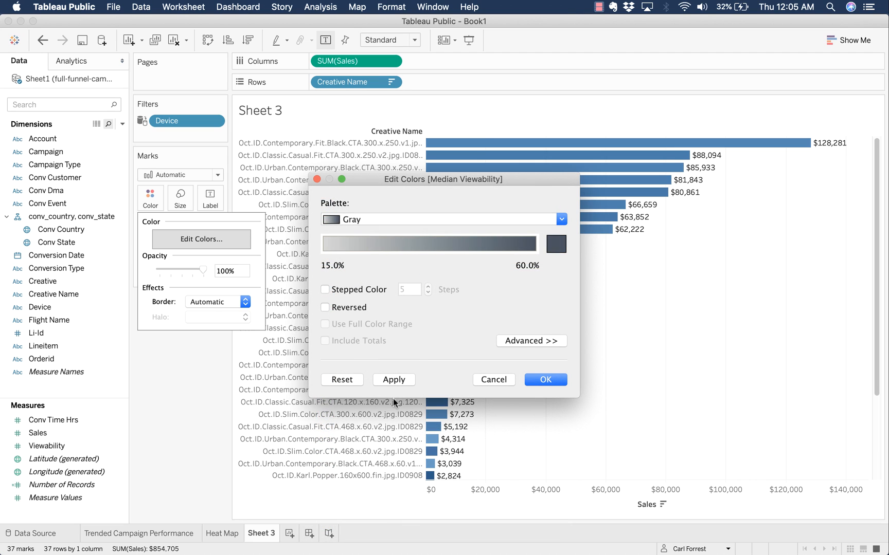
{"action": "left_click", "coordinate": [391, 381]}
{"action": "left_click_drag", "start_coordinate": [483, 183], "coordinate": [479, 114]}
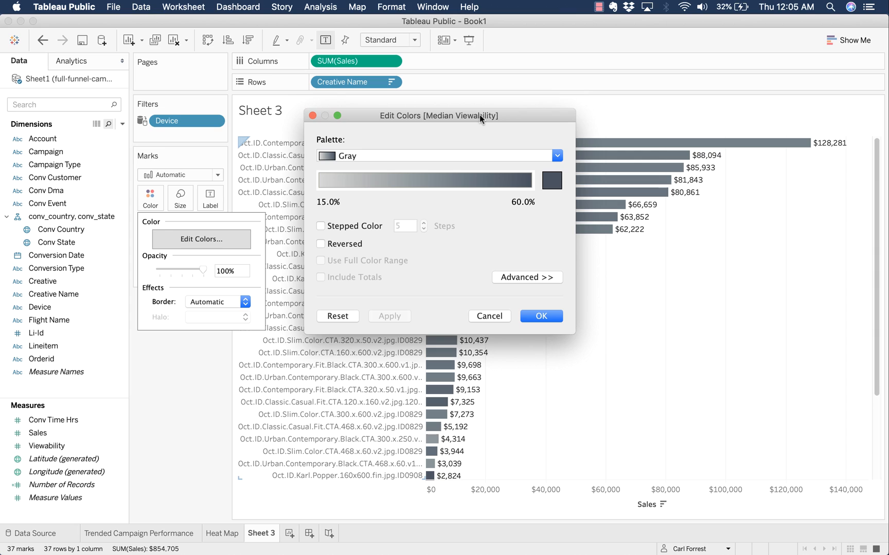
{"action": "left_click", "coordinate": [356, 227]}
{"action": "left_click", "coordinate": [424, 224]}
{"action": "left_click", "coordinate": [423, 223]}
{"action": "left_click", "coordinate": [424, 223]}
{"action": "left_click", "coordinate": [423, 223]}
{"action": "left_click", "coordinate": [423, 224]}
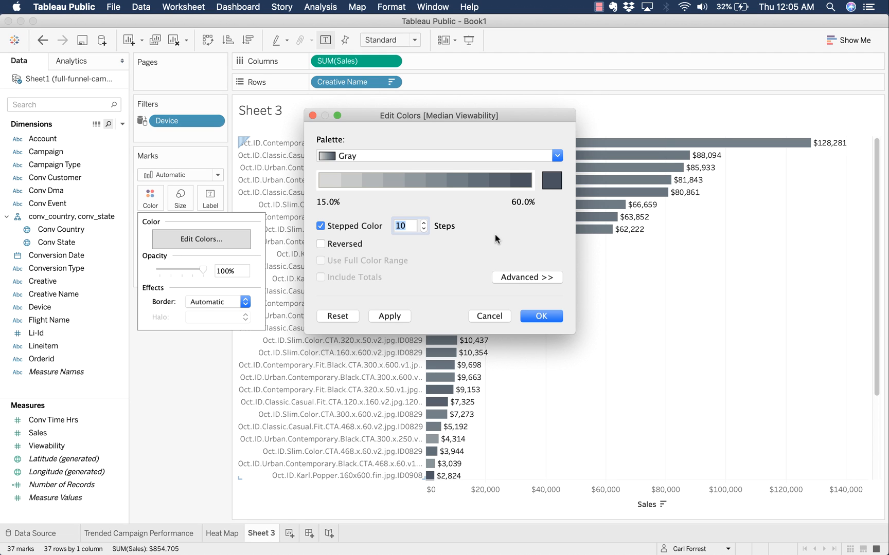
{"action": "left_click_drag", "start_coordinate": [499, 115], "coordinate": [305, 158]}
{"action": "left_click", "coordinate": [197, 368]}
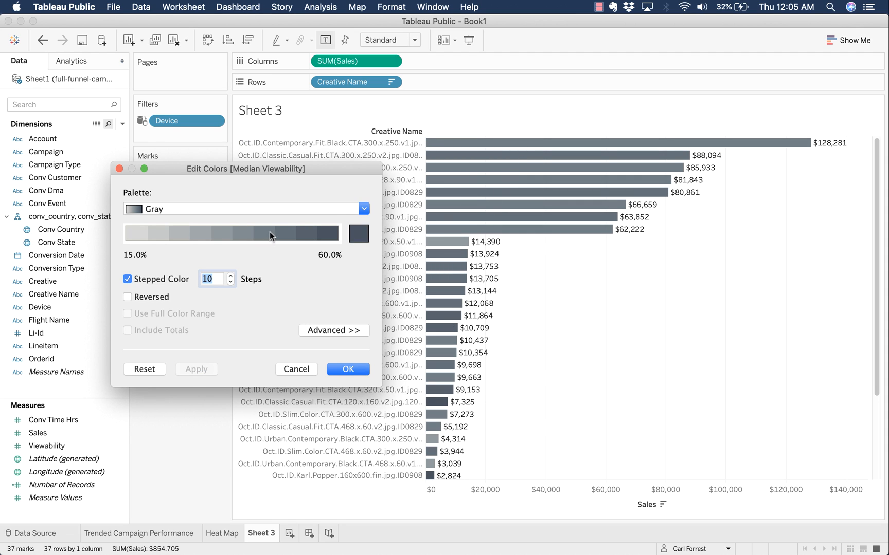
- Preview the Blue-Teal, Orange and Blue Light palettes on the bars
{"action": "left_click", "coordinate": [339, 211]}
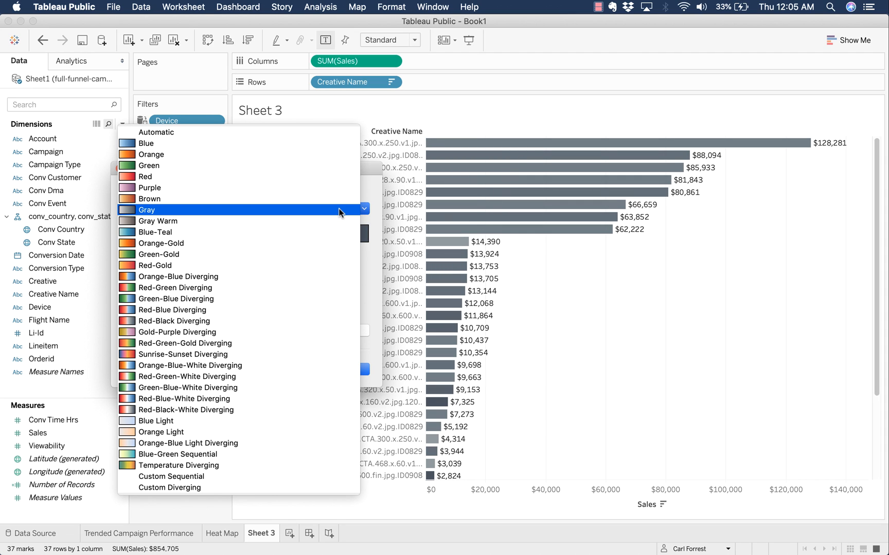
{"action": "left_click", "coordinate": [333, 232]}
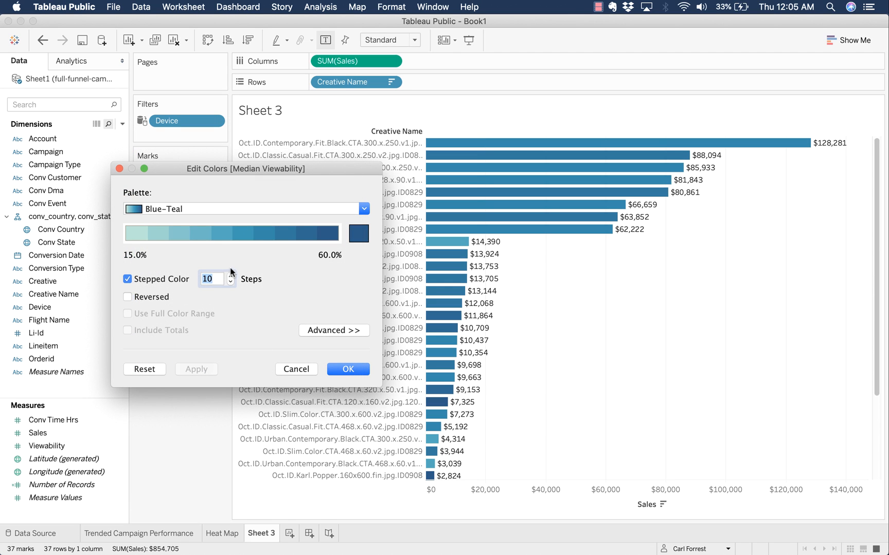
{"action": "left_click", "coordinate": [305, 209]}
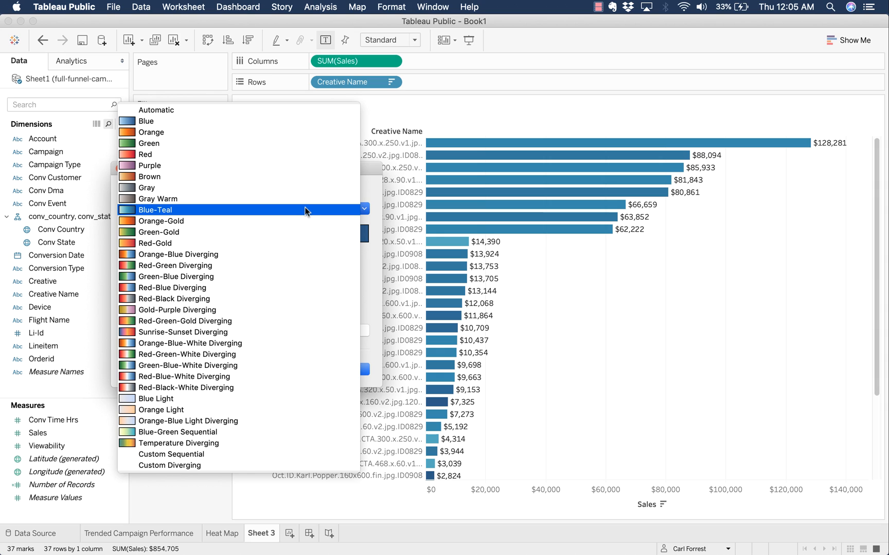
{"action": "left_click", "coordinate": [307, 132]}
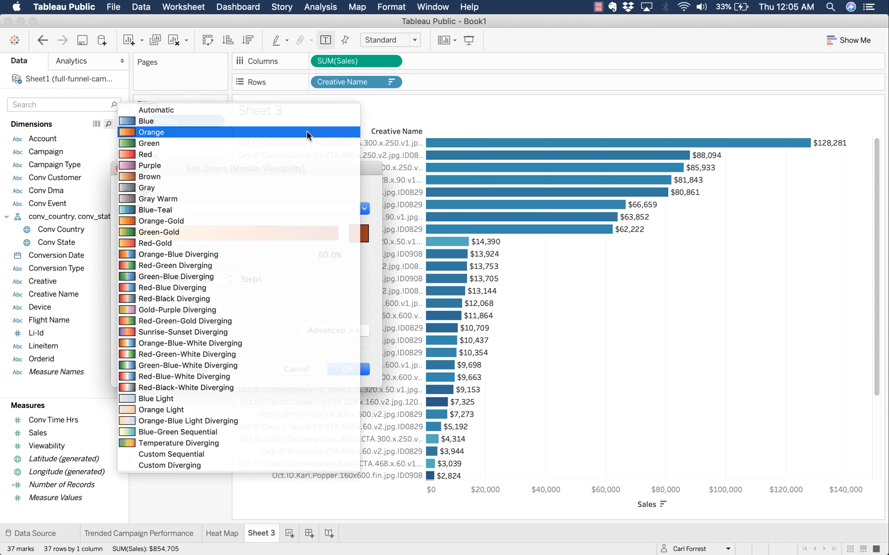
{"action": "left_click", "coordinate": [200, 371]}
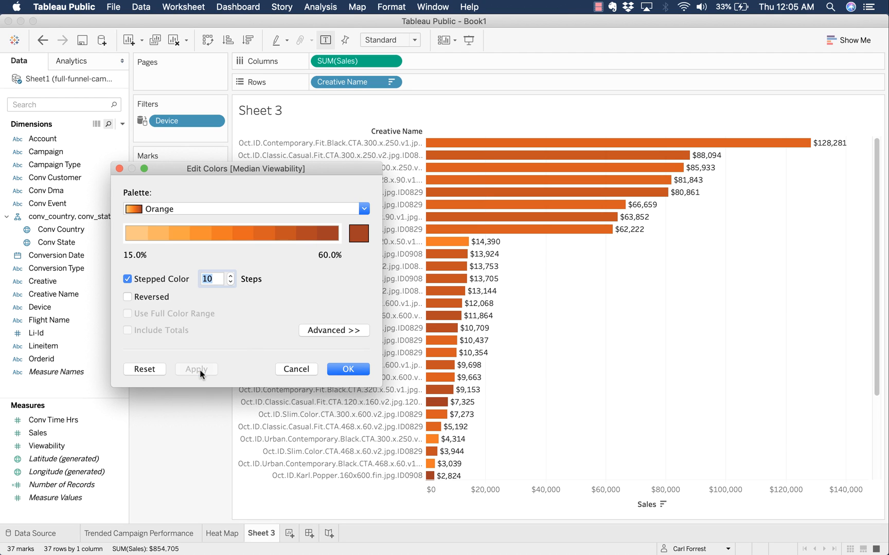
{"action": "left_click", "coordinate": [286, 206]}
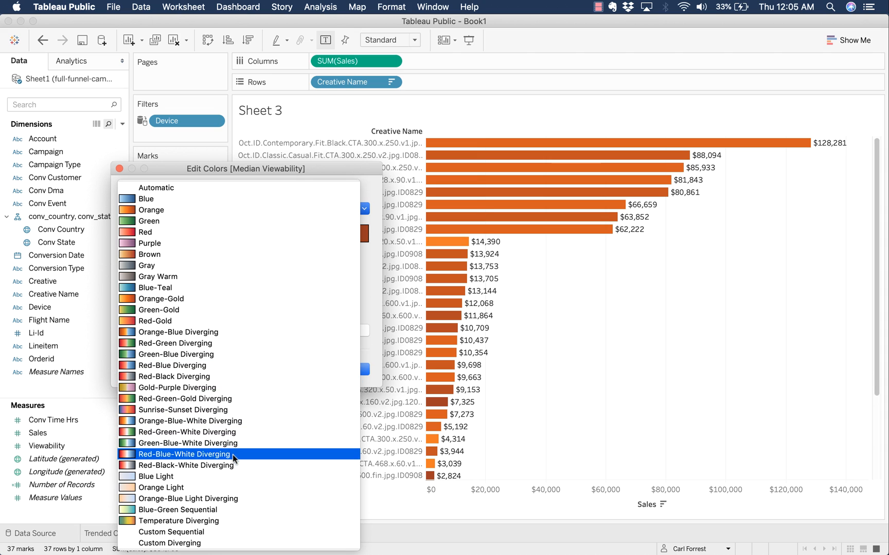
{"action": "left_click", "coordinate": [216, 476]}
{"action": "left_click", "coordinate": [208, 369]}
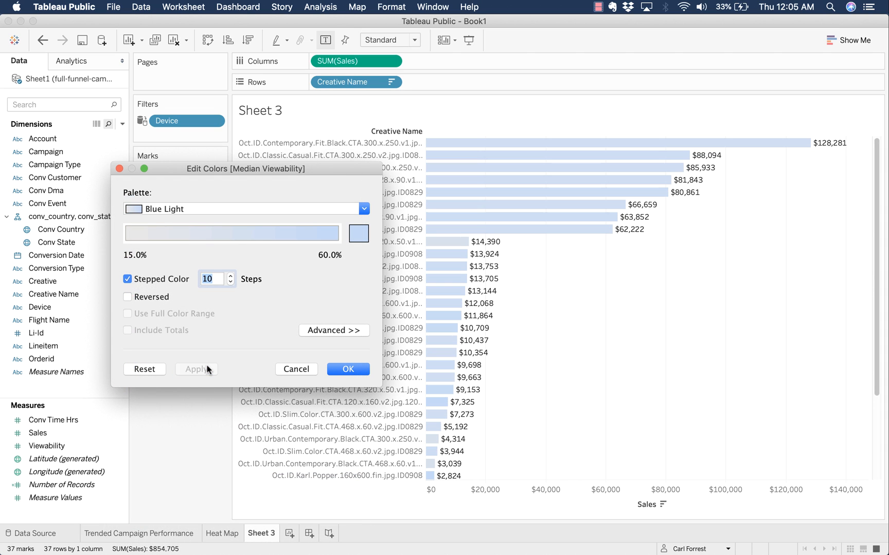
- Reduce the stepped colour to 5 steps, choose Blue-Teal, and confirm the colours
{"action": "left_click", "coordinate": [230, 283]}
{"action": "left_click", "coordinate": [231, 282]}
{"action": "left_click", "coordinate": [231, 283]}
{"action": "left_click", "coordinate": [230, 283]}
{"action": "left_click", "coordinate": [230, 282]}
{"action": "left_click", "coordinate": [290, 207]}
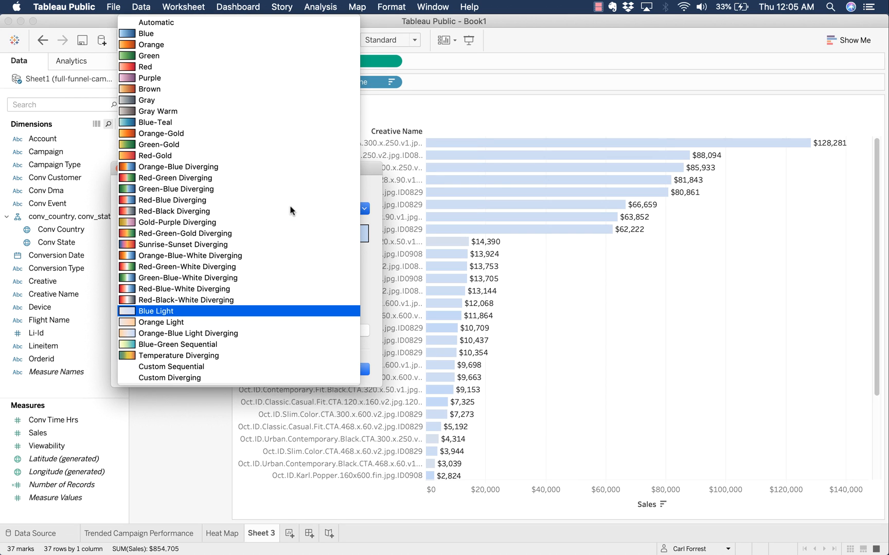
{"action": "left_click", "coordinate": [280, 122]}
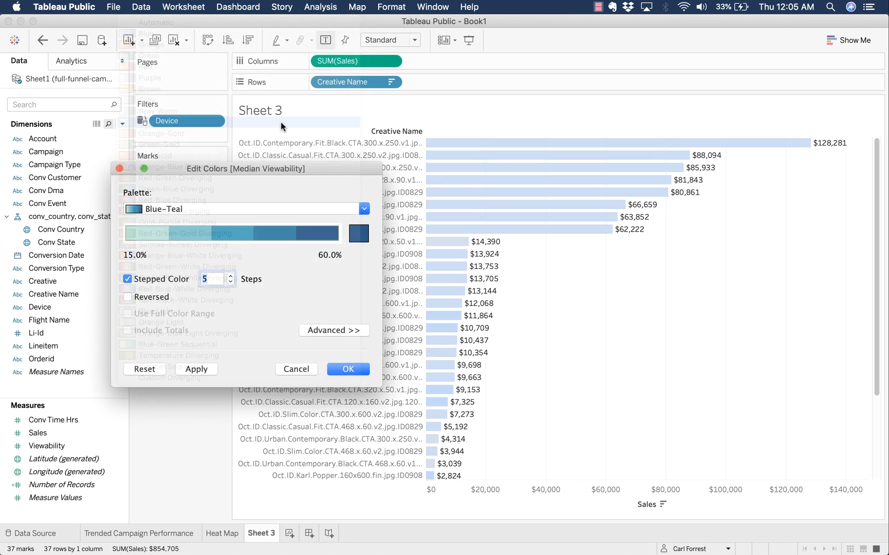
{"action": "left_click", "coordinate": [208, 366]}
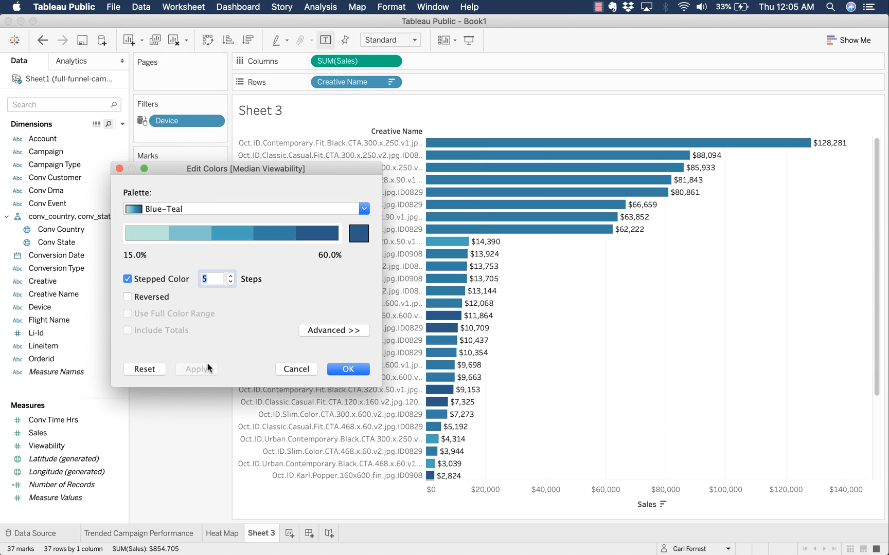
{"action": "left_click", "coordinate": [348, 369]}
- Add a Creative Name filter keeping the Top 10 by SUM(Sales), leaving 10 bars
{"action": "mouse_move", "coordinate": [460, 172]}
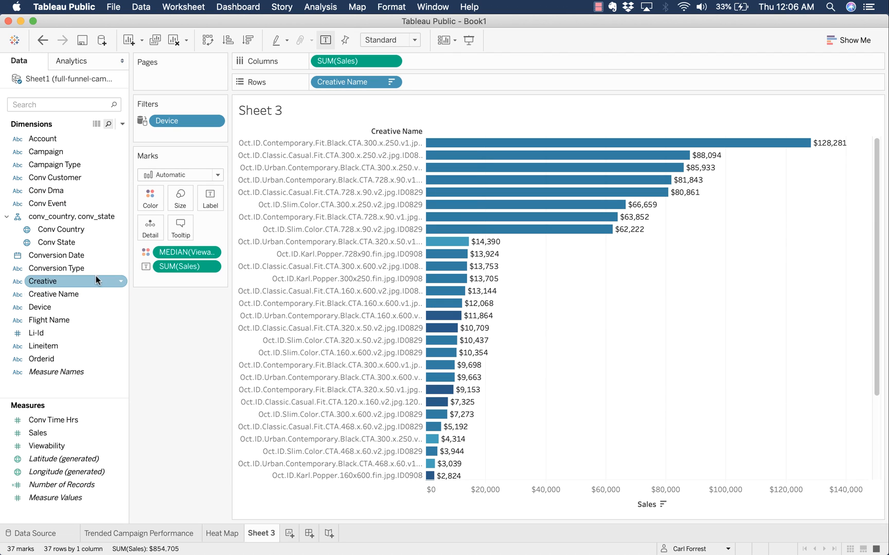
{"action": "scroll", "coordinate": [389, 337], "scroll_direction": "down", "scroll_amount": 5}
{"action": "scroll", "coordinate": [390, 337], "scroll_direction": "up", "scroll_amount": 5}
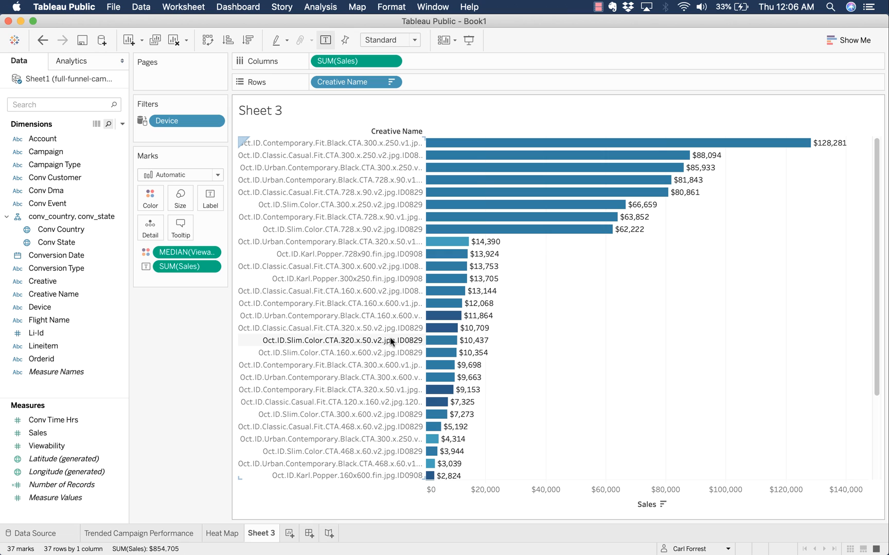
{"action": "left_click_drag", "start_coordinate": [68, 294], "coordinate": [176, 134]}
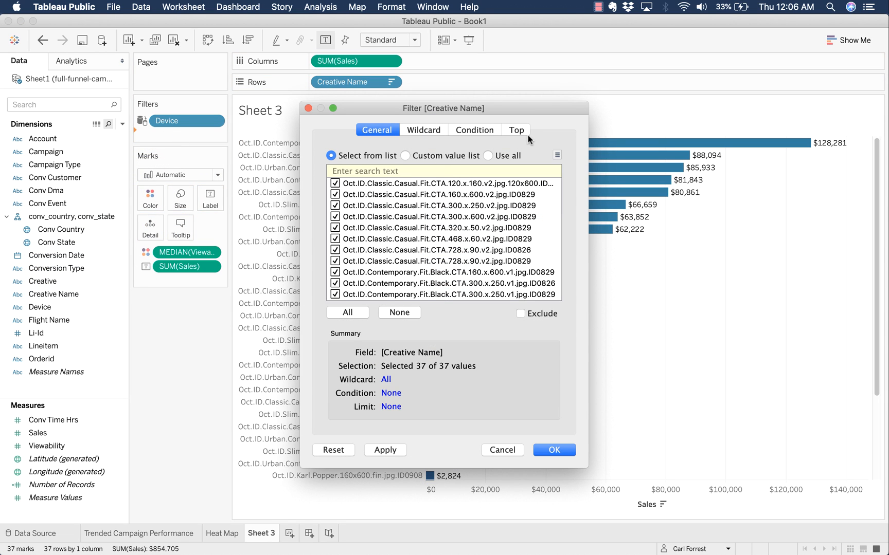
{"action": "left_click", "coordinate": [517, 130]}
{"action": "left_click", "coordinate": [355, 163]}
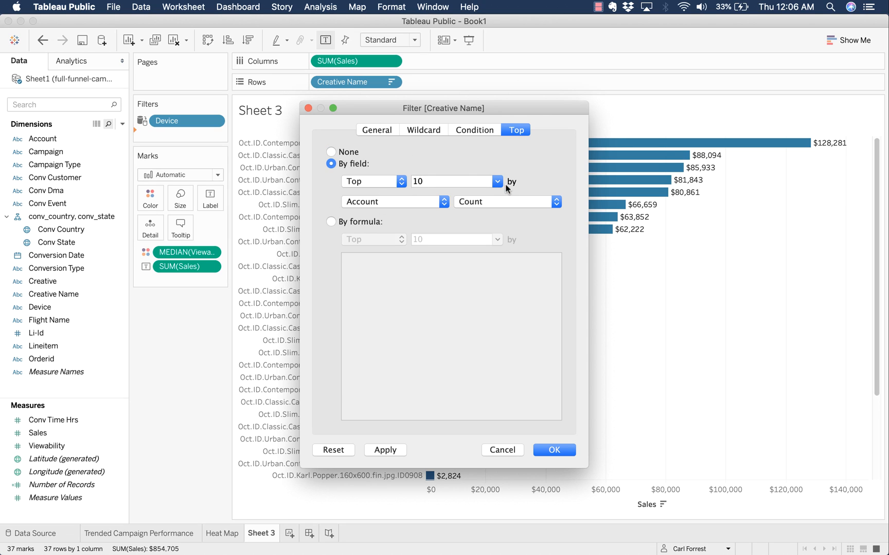
{"action": "left_click", "coordinate": [406, 201]}
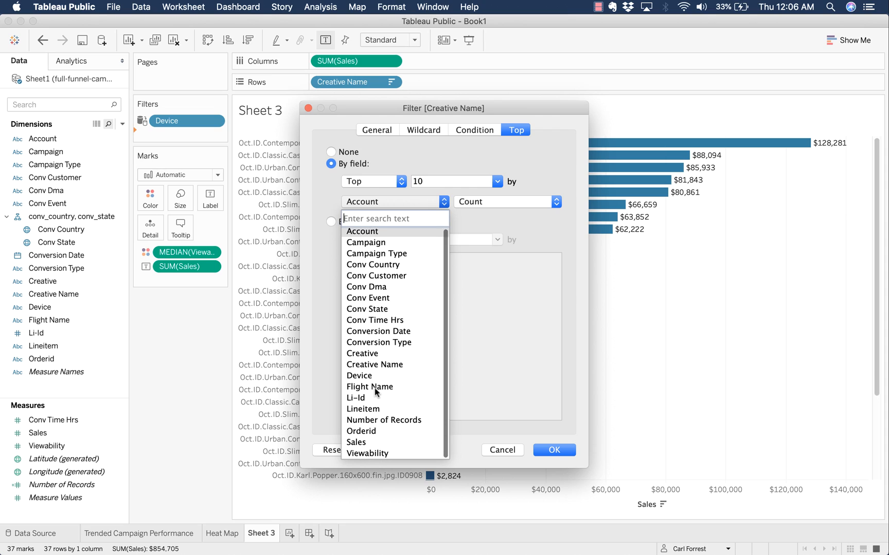
{"action": "left_click", "coordinate": [376, 441]}
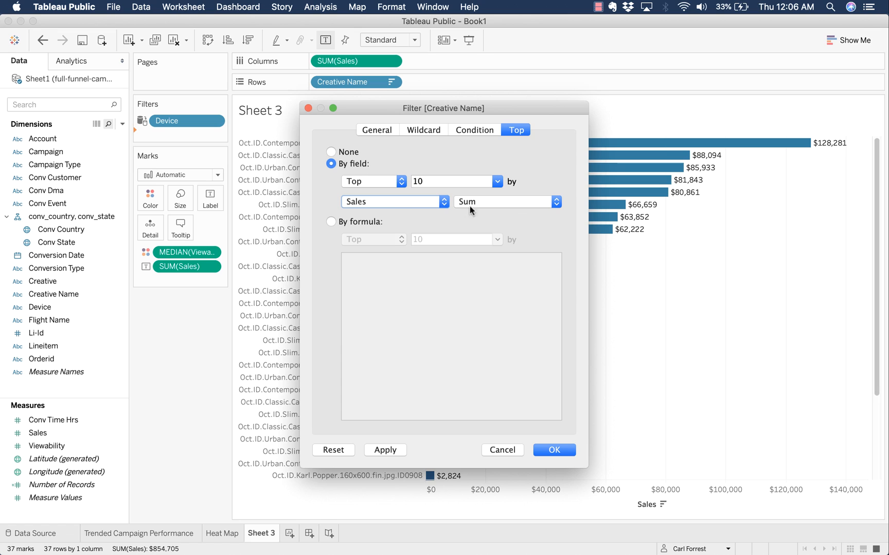
{"action": "left_click", "coordinate": [550, 449]}
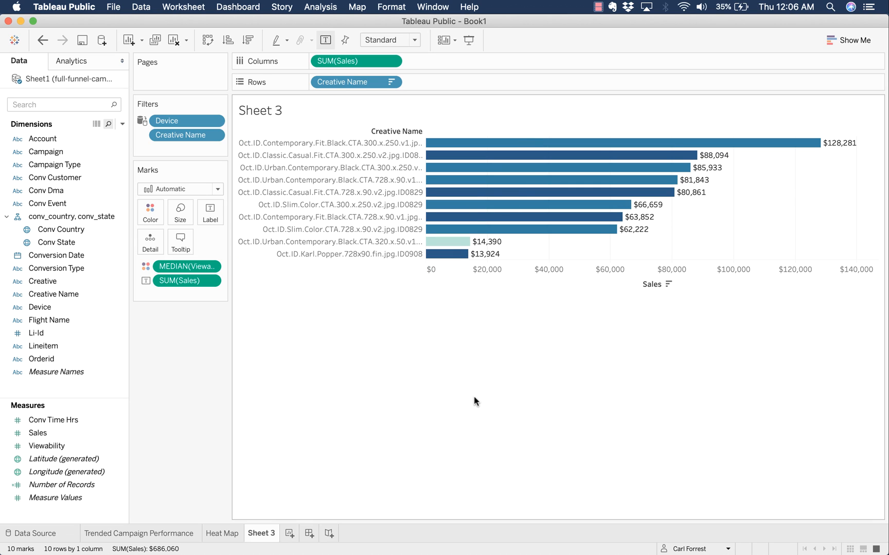
- Rename Sheet 3 to 'Creative Performance' and add a blank Sheet 4
{"action": "double_click", "coordinate": [261, 534]}
{"action": "type", "text": "Creative Per"}
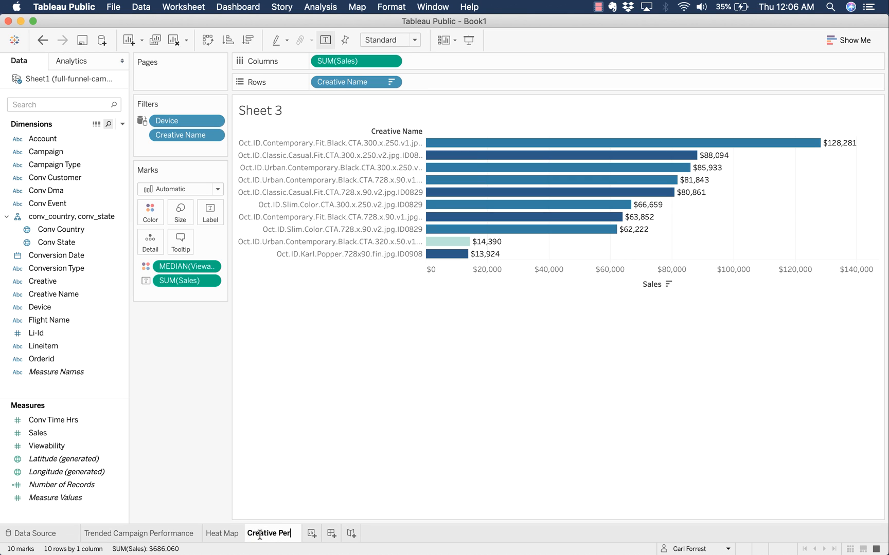
{"action": "type", "text": "formance"}
{"action": "key", "text": "Return"}
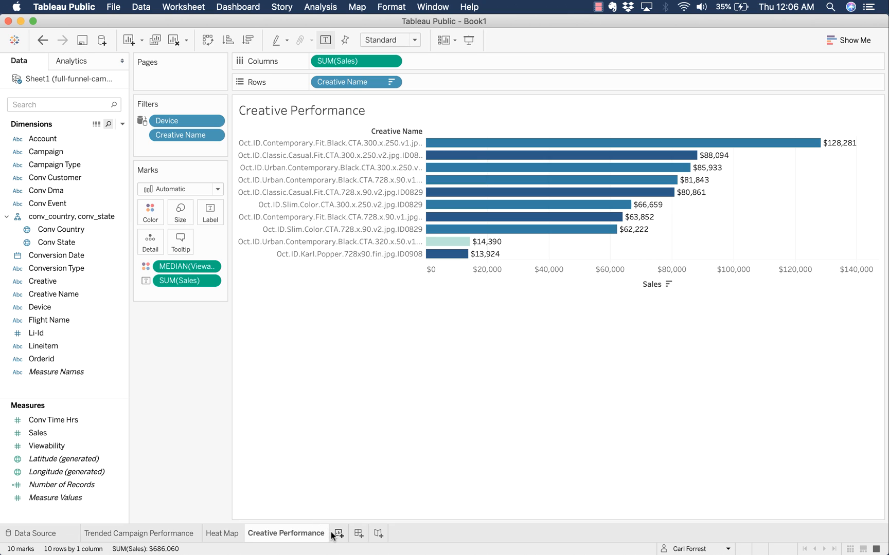
{"action": "left_click", "coordinate": [332, 535]}
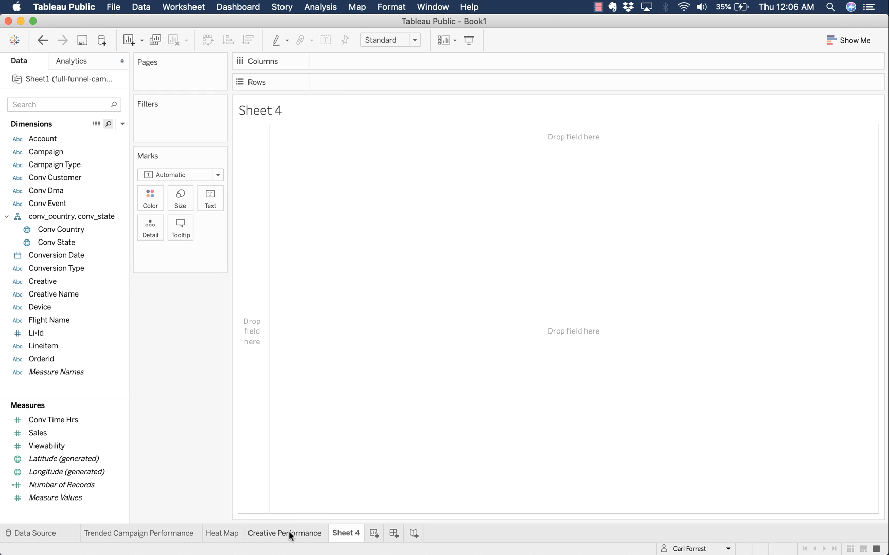
- On the Heat Map sheet, add a Conversion Type filter with all values and show its card
{"action": "left_click", "coordinate": [223, 533]}
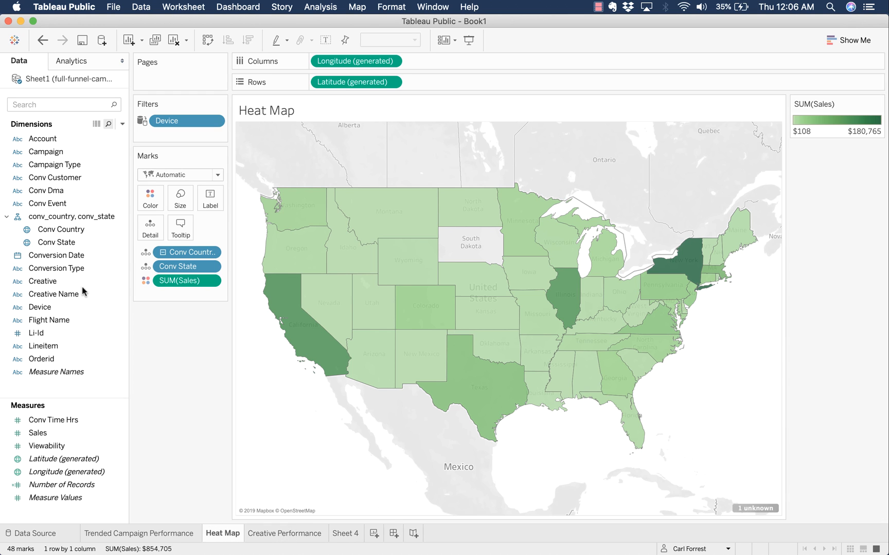
{"action": "left_click_drag", "start_coordinate": [55, 268], "coordinate": [181, 129]}
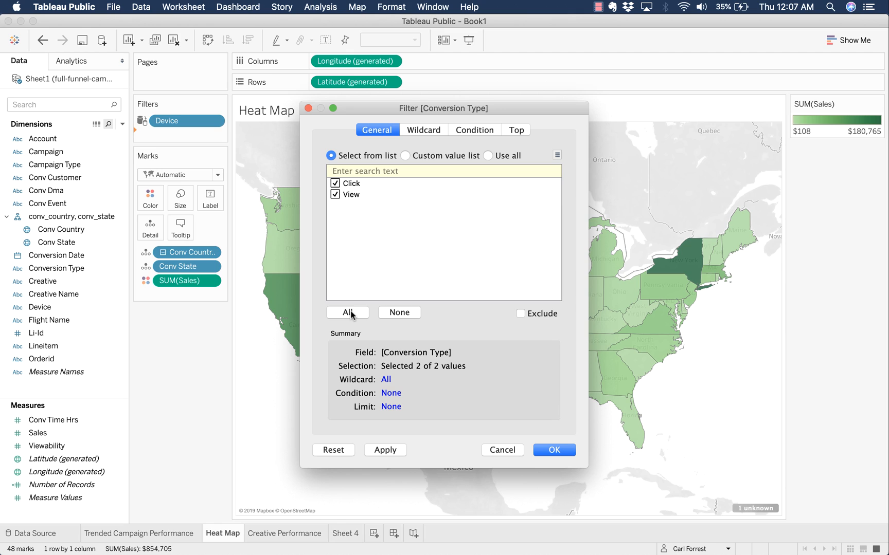
{"action": "left_click", "coordinate": [569, 448]}
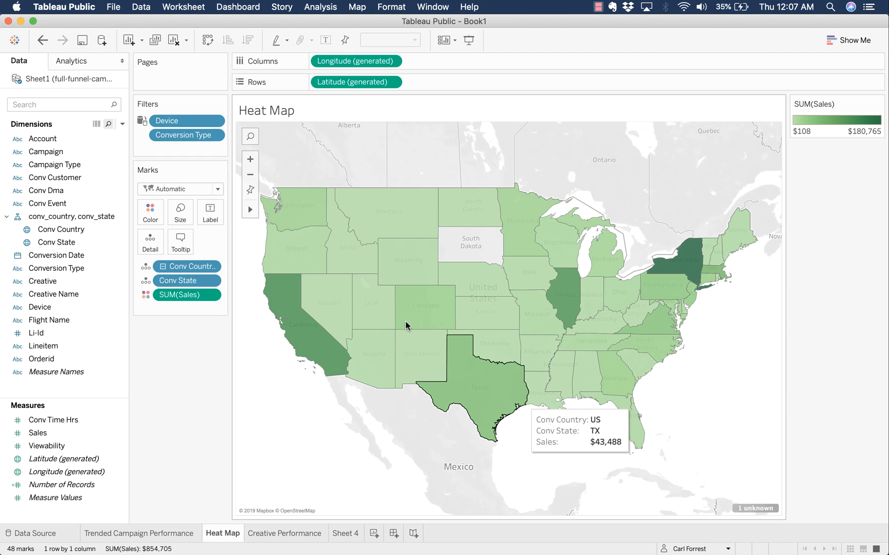
{"action": "right_click", "coordinate": [192, 135]}
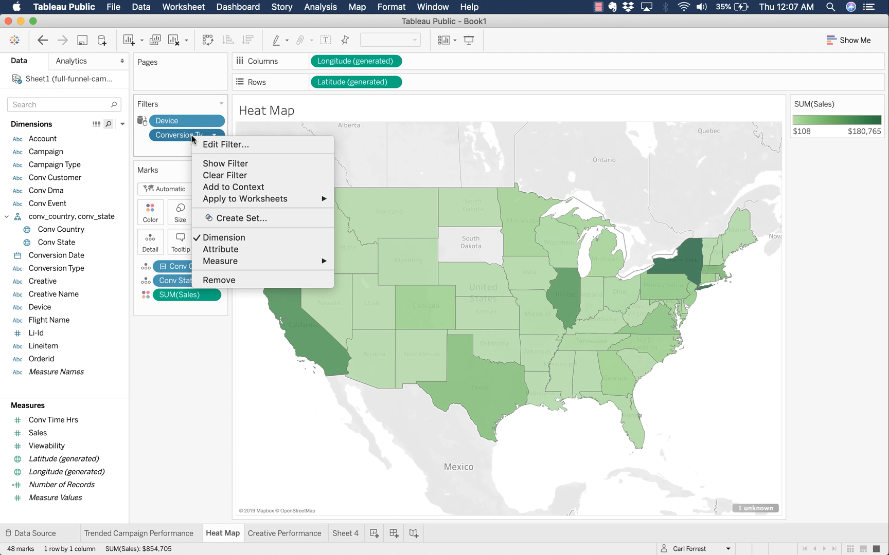
{"action": "left_click", "coordinate": [234, 163]}
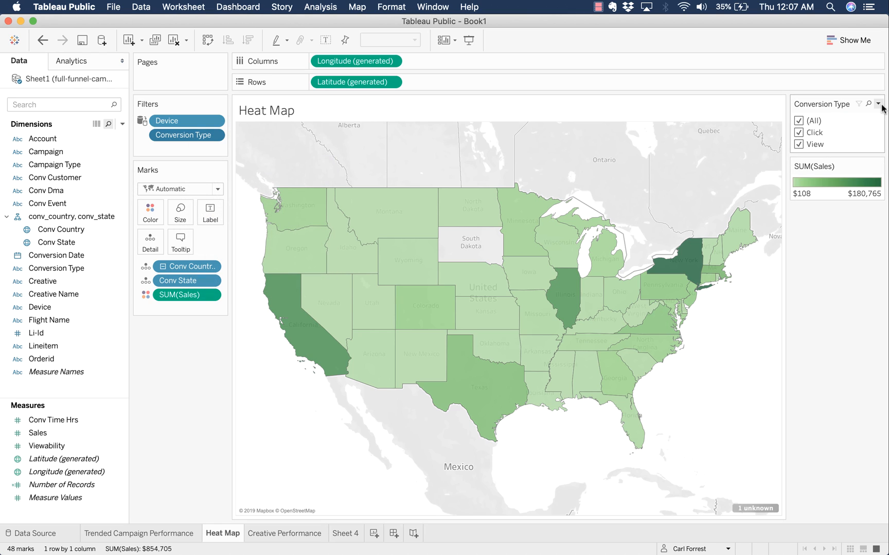
- Apply the Conversion Type filter to all related worksheets, make it single-value, and select (All)
{"action": "left_click", "coordinate": [878, 104]}
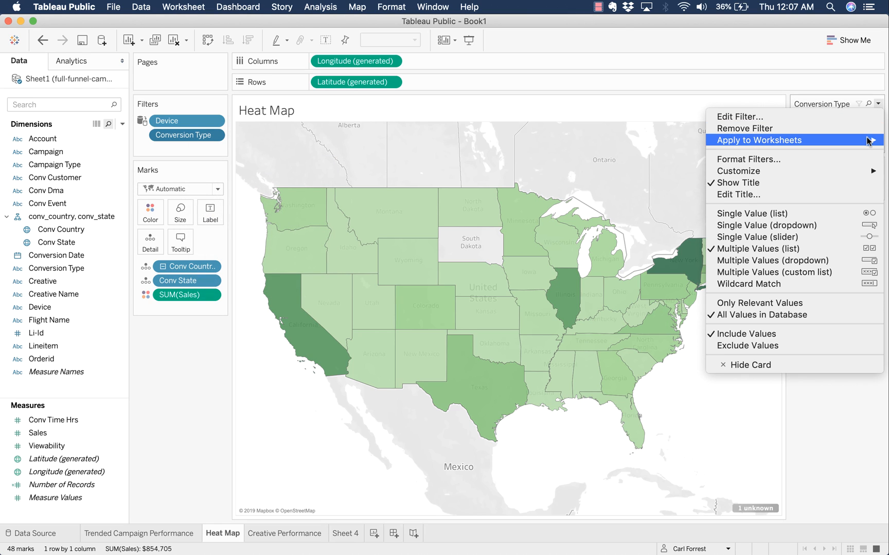
{"action": "mouse_move", "coordinate": [869, 141]}
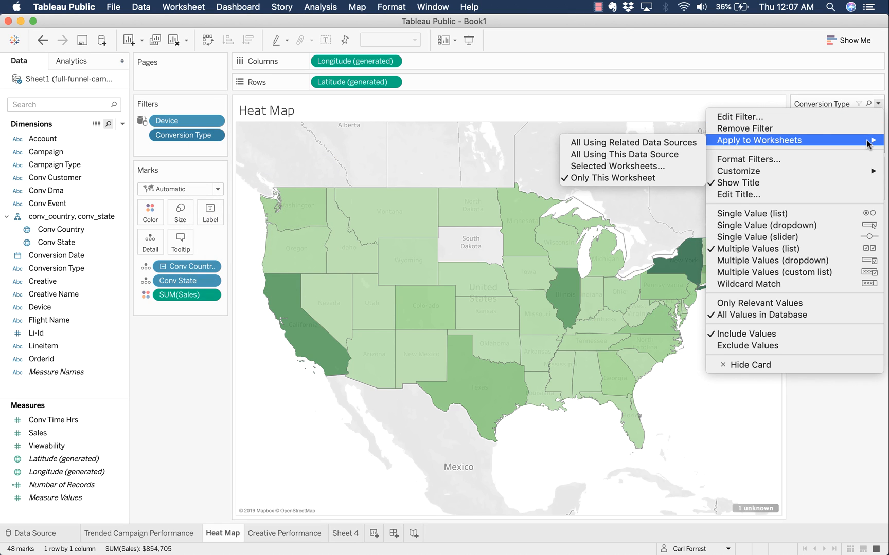
{"action": "left_click", "coordinate": [686, 142]}
{"action": "left_click", "coordinate": [878, 104]}
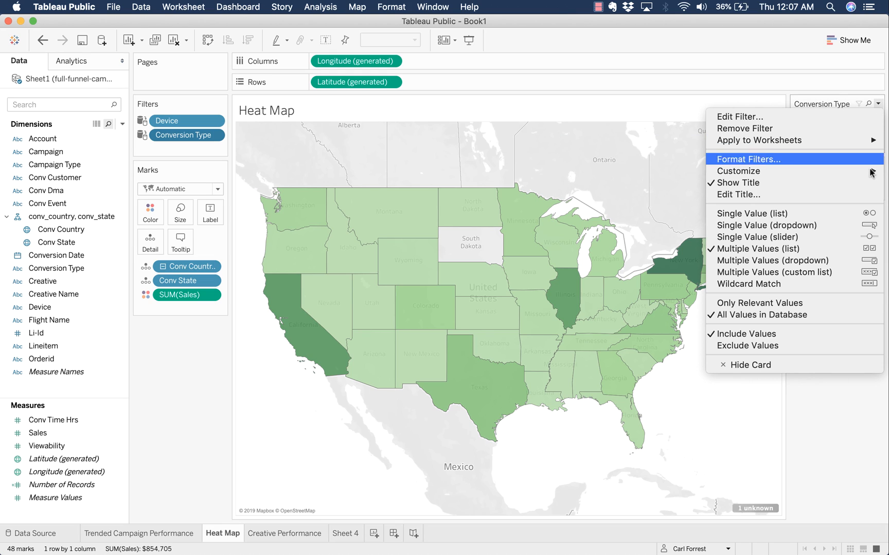
{"action": "left_click", "coordinate": [860, 213]}
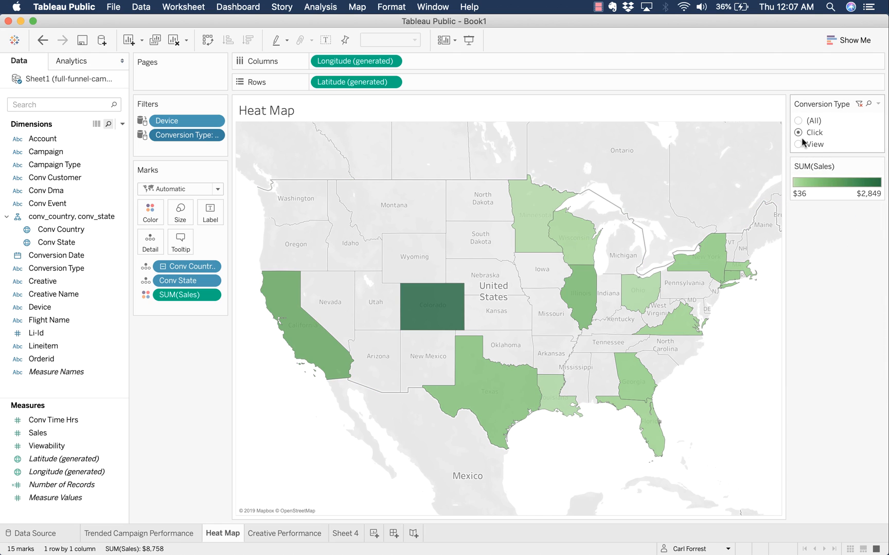
{"action": "mouse_move", "coordinate": [517, 394]}
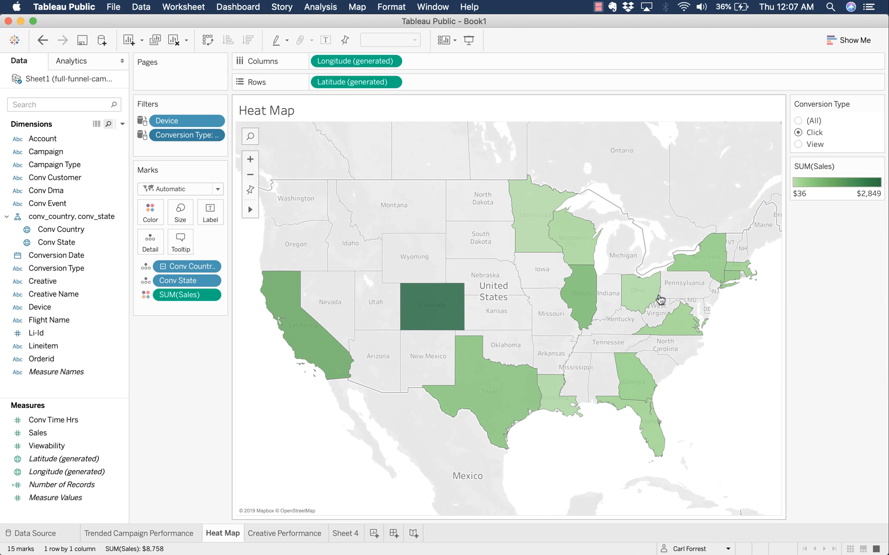
{"action": "mouse_move", "coordinate": [588, 293]}
{"action": "left_click", "coordinate": [796, 144]}
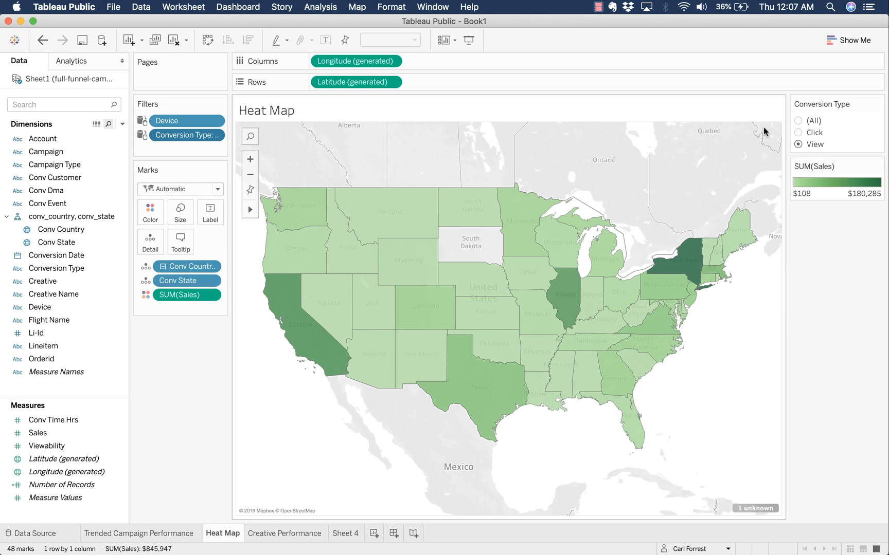
{"action": "left_click", "coordinate": [797, 122]}
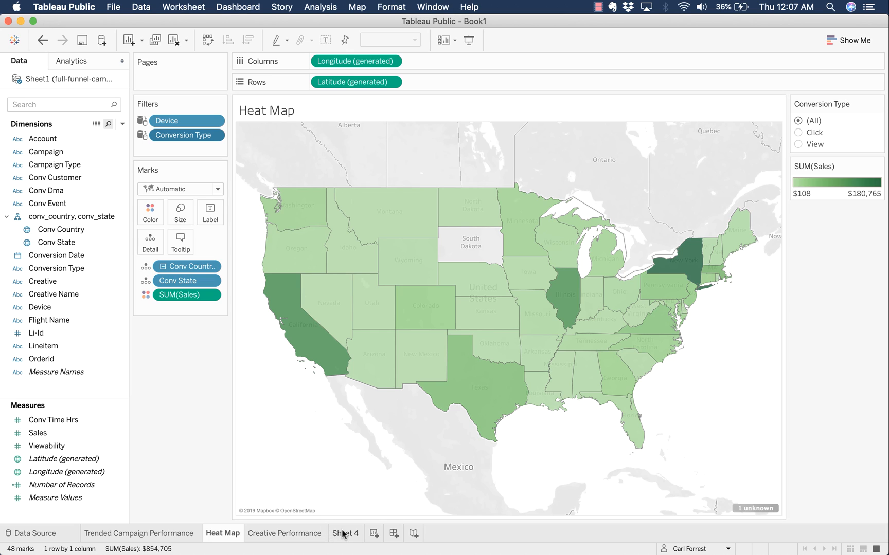
{"action": "mouse_move", "coordinate": [342, 535]}
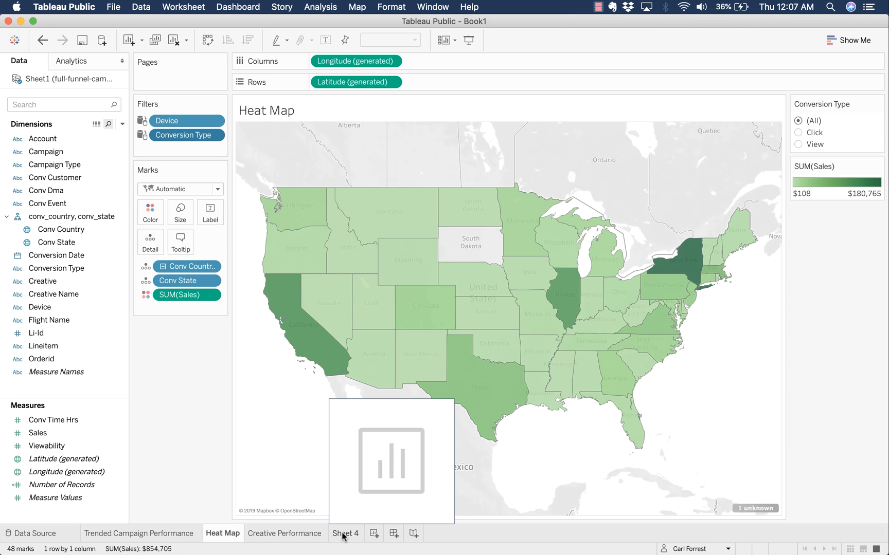
- On Sheet 4, list all 115 Conv Dma codes as rows
{"action": "left_click", "coordinate": [342, 535]}
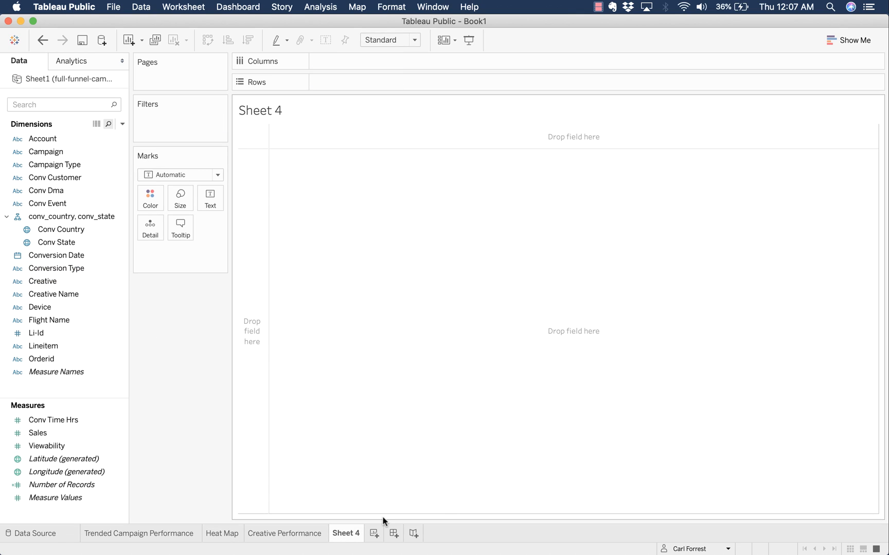
{"action": "double_click", "coordinate": [59, 192]}
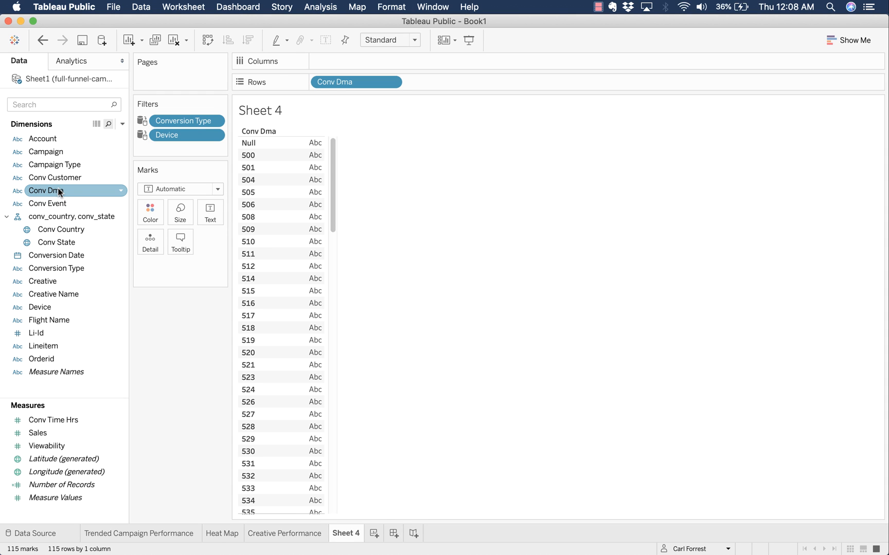
{"action": "scroll", "coordinate": [302, 265], "scroll_direction": "down", "scroll_amount": 15}
{"action": "scroll", "coordinate": [302, 266], "scroll_direction": "down", "scroll_amount": 10}
{"action": "scroll", "coordinate": [300, 268], "scroll_direction": "up", "scroll_amount": 20}
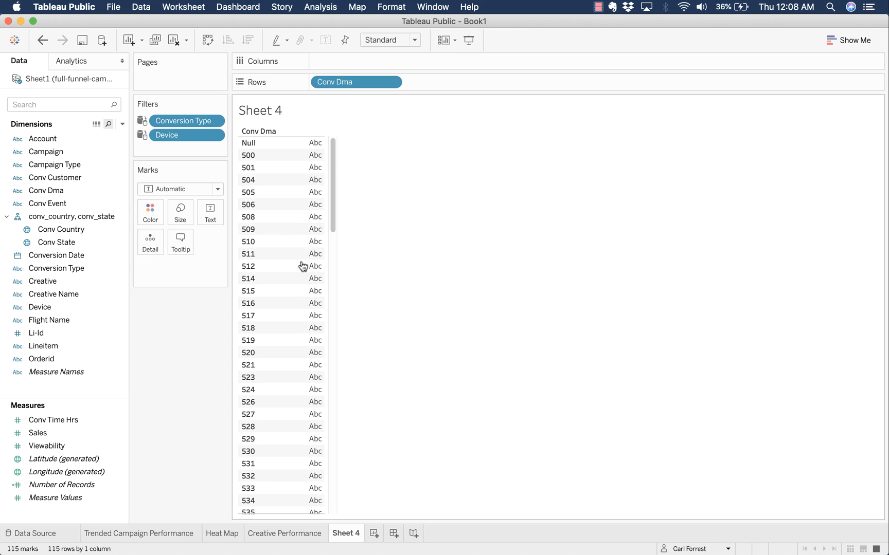
- Add a Conv Dma filter and set up a Top-by-field rule, trying Conv Event and Conv Dma
{"action": "left_click_drag", "start_coordinate": [65, 189], "coordinate": [178, 162]}
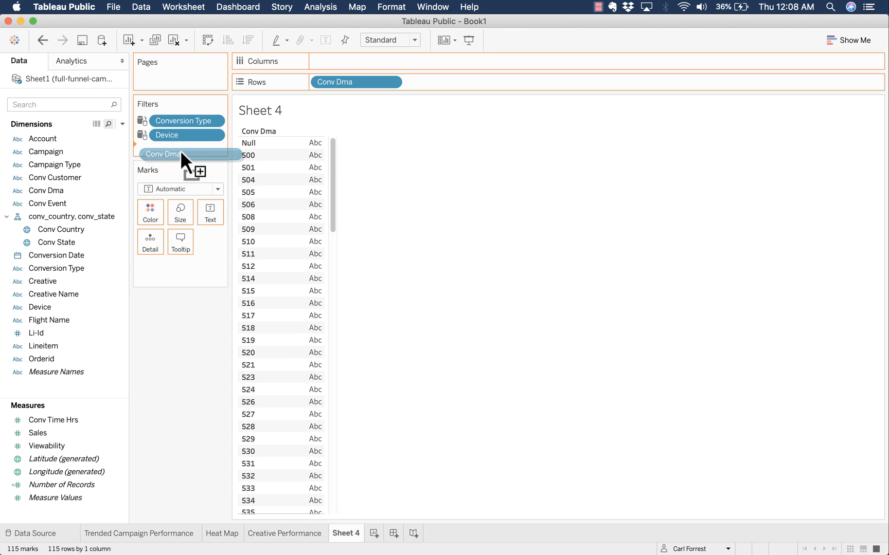
{"action": "left_click_drag", "start_coordinate": [180, 150], "coordinate": [180, 150]}
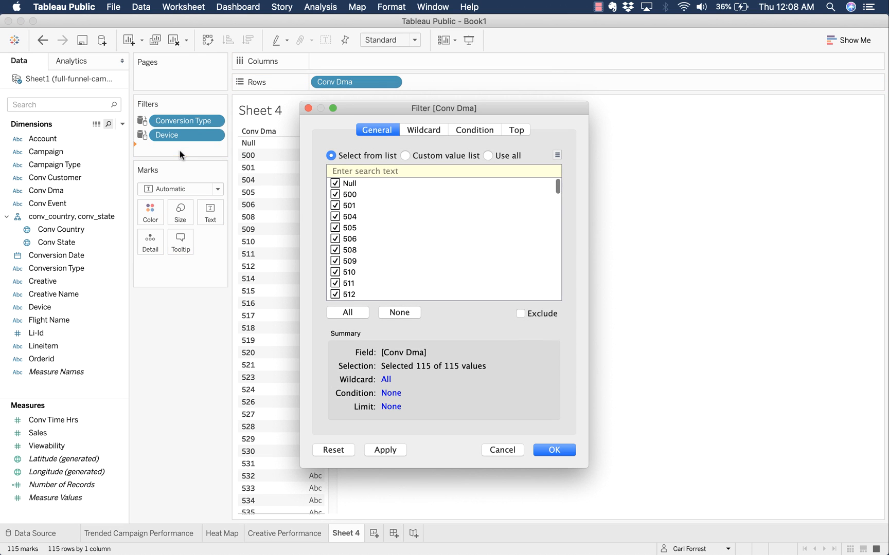
{"action": "left_click", "coordinate": [517, 131]}
{"action": "left_click", "coordinate": [346, 165]}
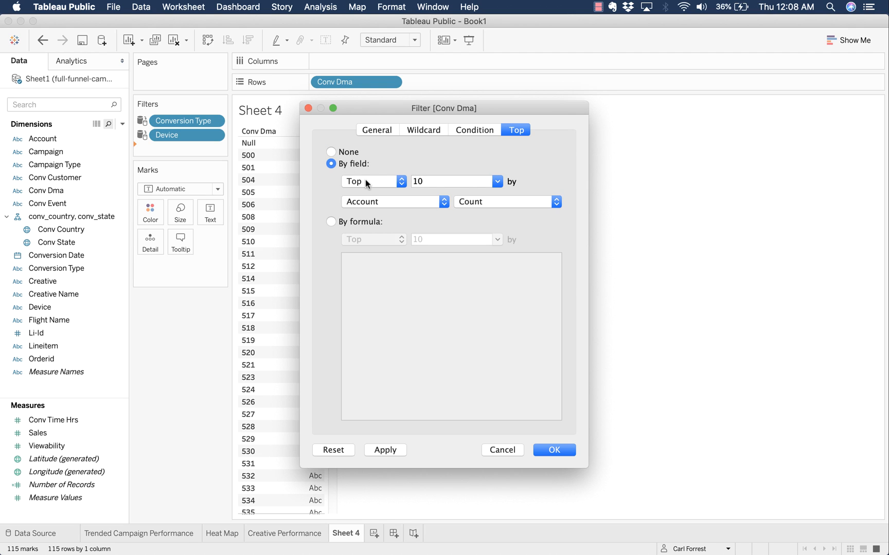
{"action": "left_click", "coordinate": [416, 203]}
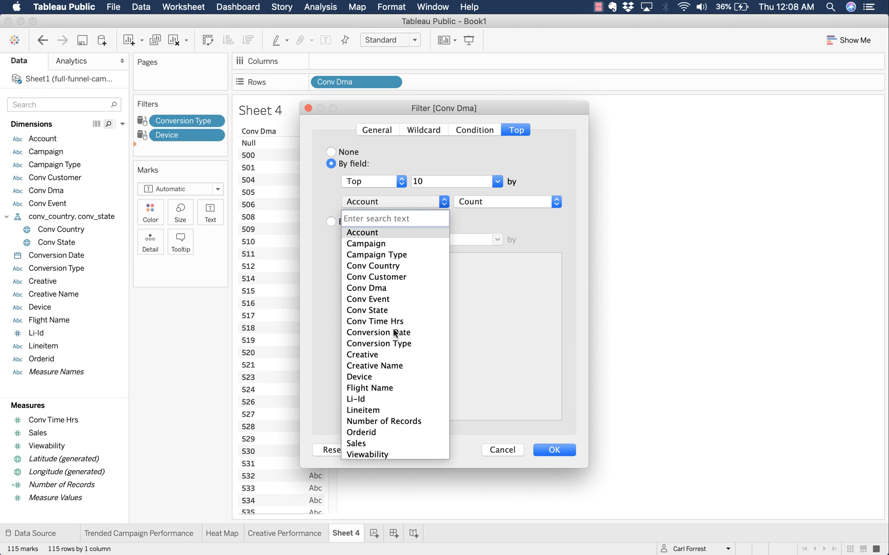
{"action": "left_click", "coordinate": [383, 299]}
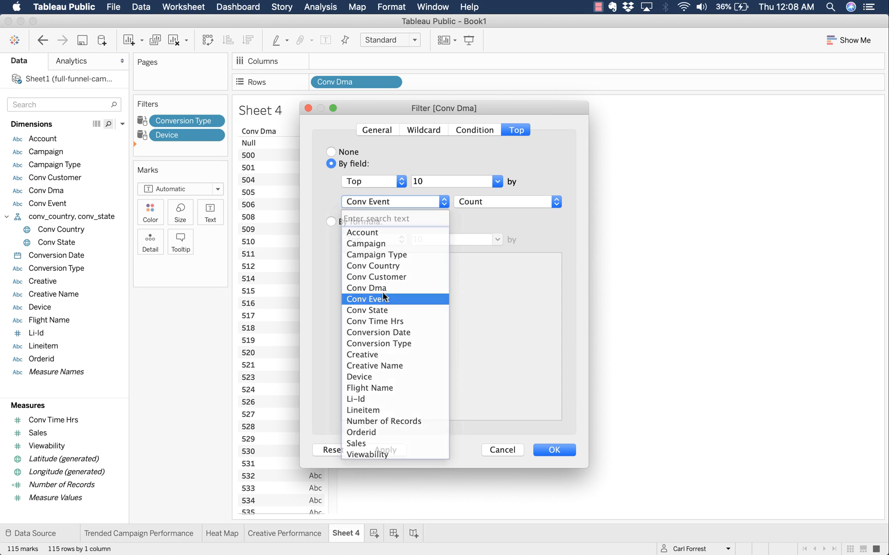
{"action": "left_click", "coordinate": [396, 208]}
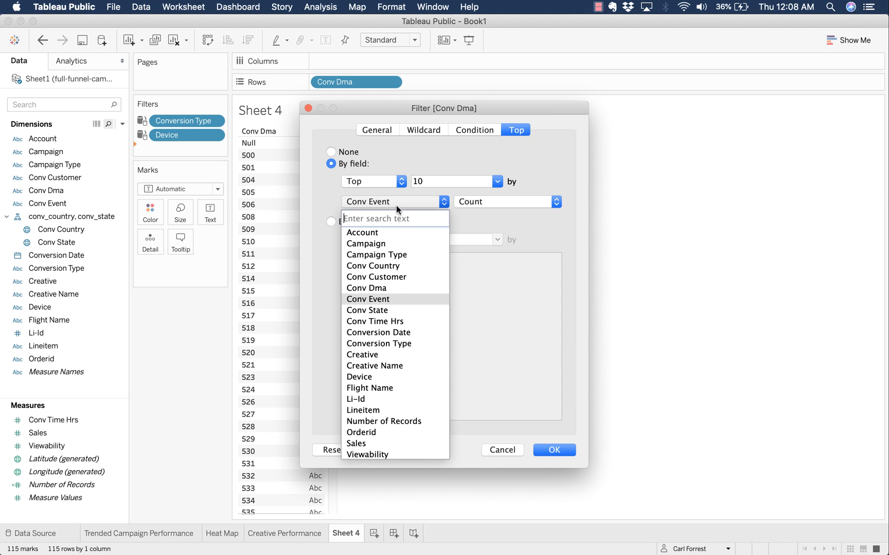
{"action": "left_click", "coordinate": [398, 286]}
{"action": "left_click", "coordinate": [517, 203]}
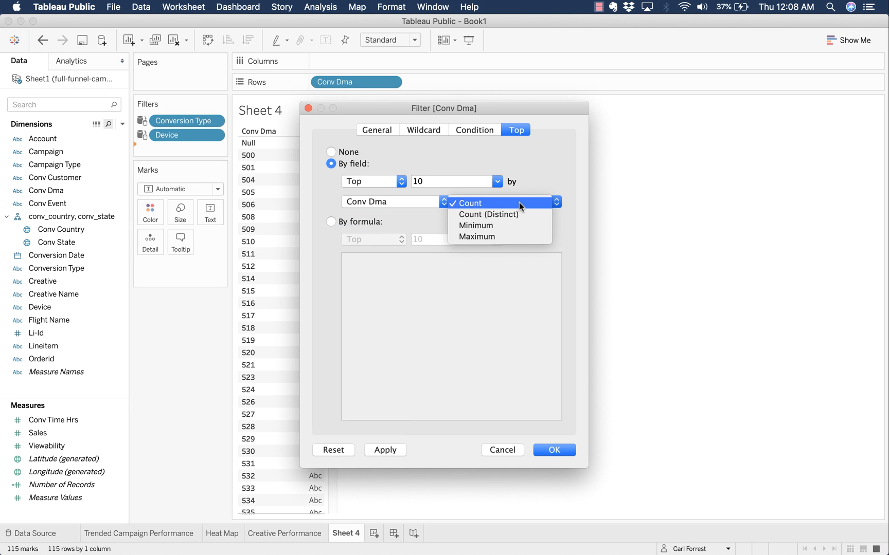
{"action": "left_click", "coordinate": [543, 176]}
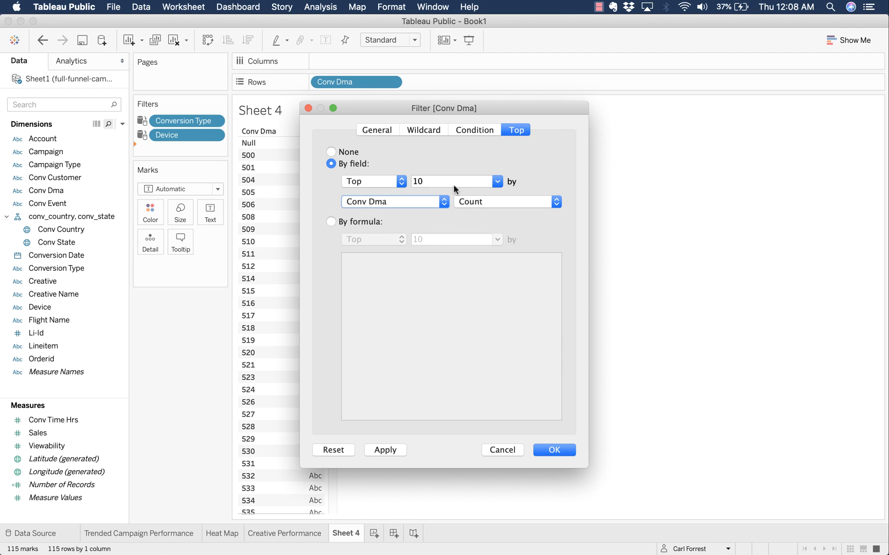
- Rank by Sum of Sales and keep the top 10 DMAs
{"action": "left_click", "coordinate": [424, 201]}
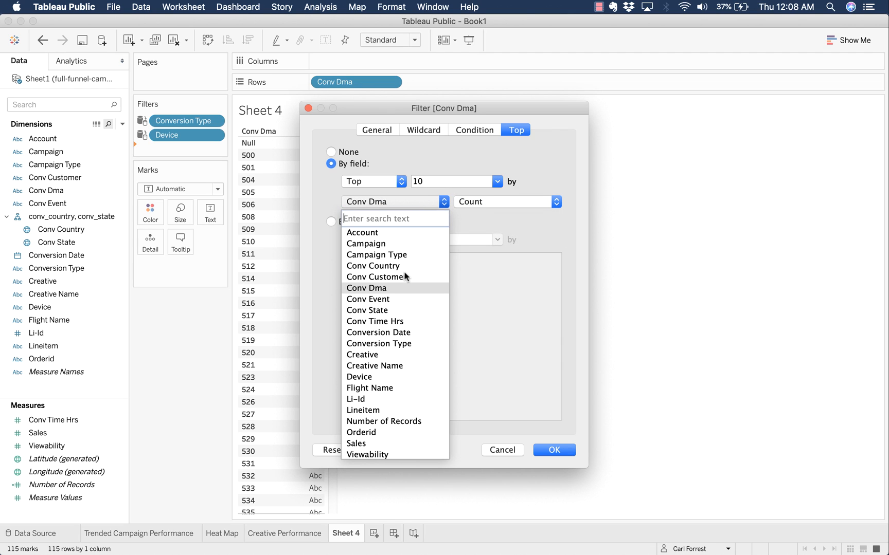
{"action": "left_click", "coordinate": [393, 443]}
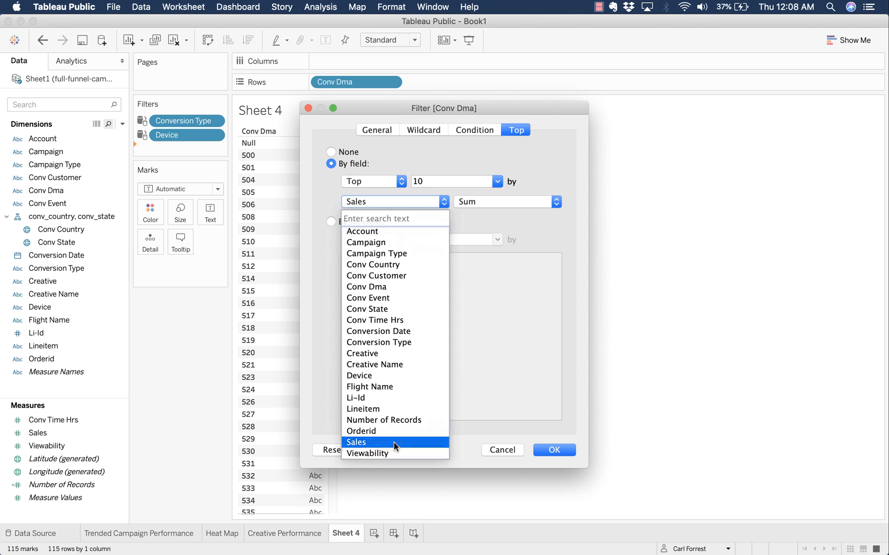
{"action": "left_click", "coordinate": [511, 206]}
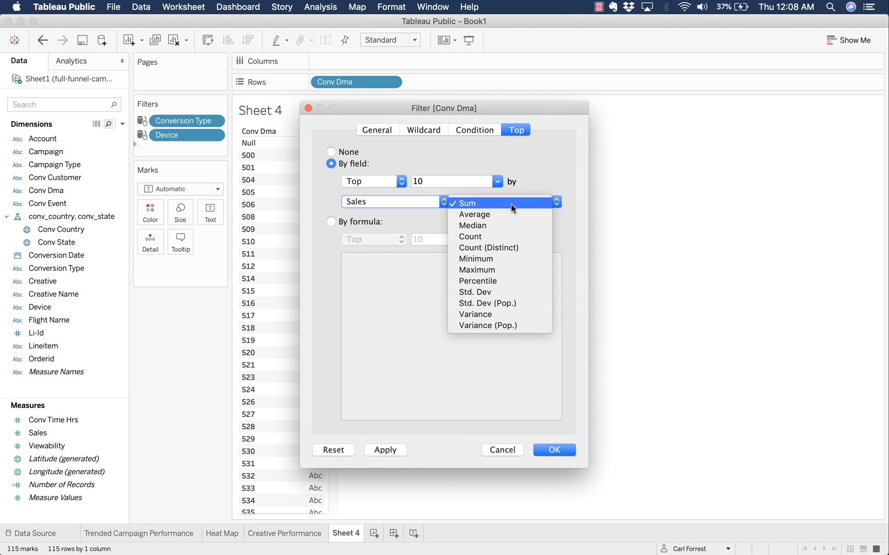
{"action": "left_click", "coordinate": [563, 162]}
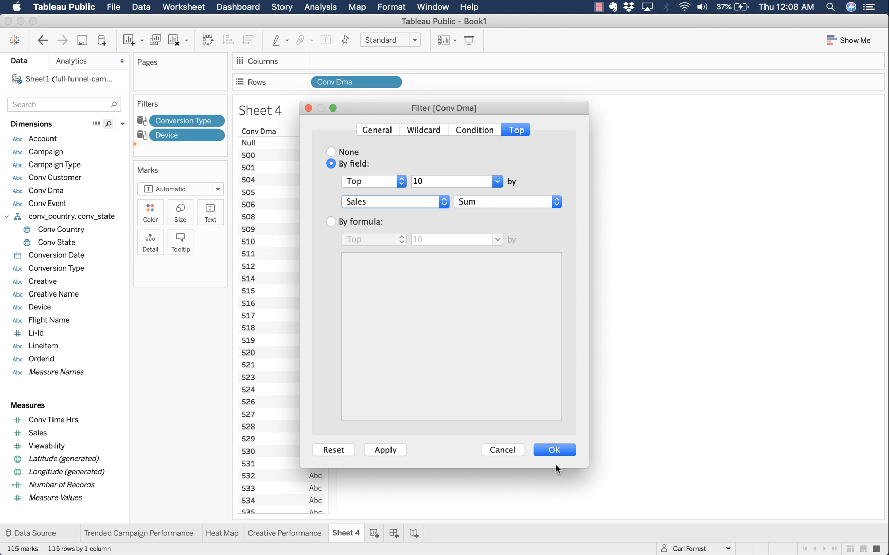
{"action": "left_click", "coordinate": [555, 450]}
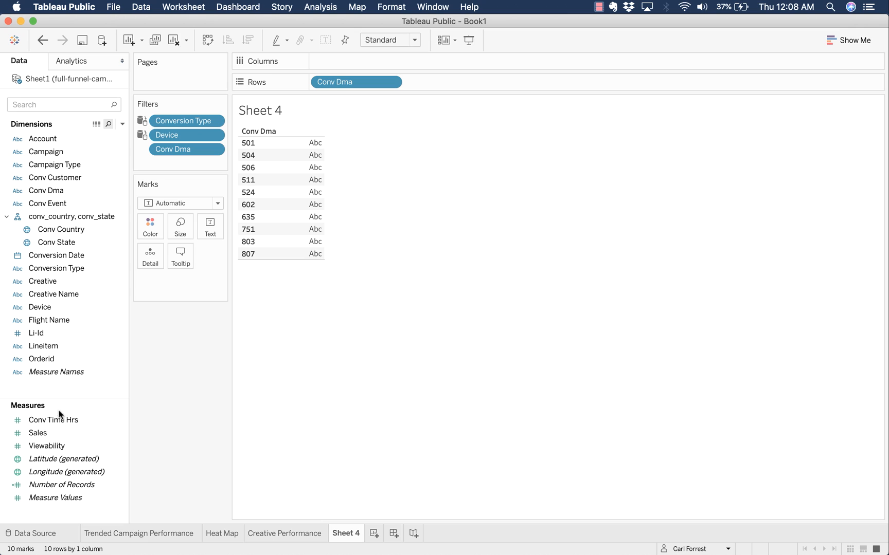
- Show SUM(Sales) per DMA as horizontal bars sorted highest to lowest
{"action": "double_click", "coordinate": [58, 432]}
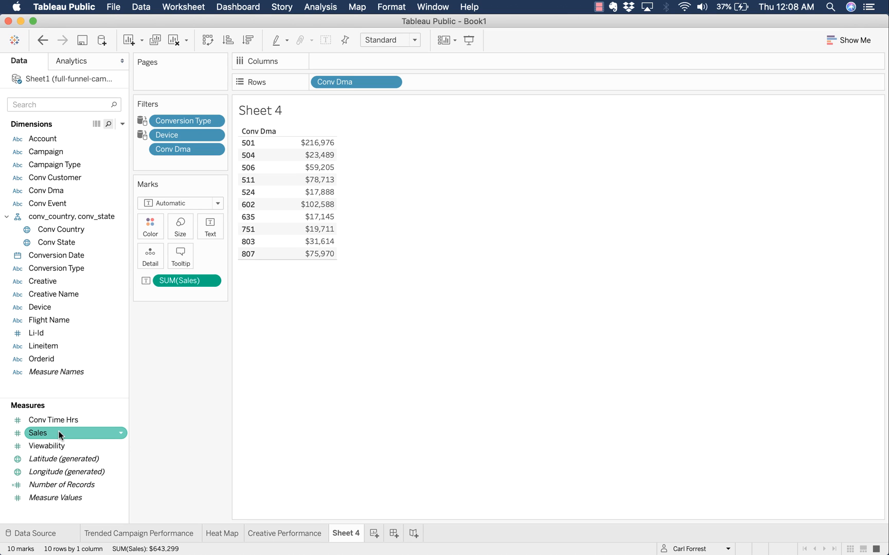
{"action": "left_click", "coordinate": [870, 41]}
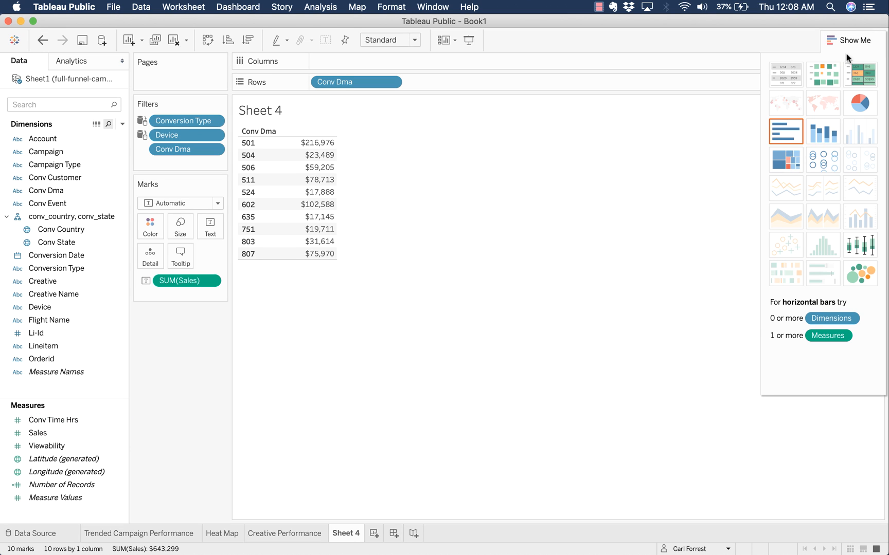
{"action": "left_click", "coordinate": [792, 135]}
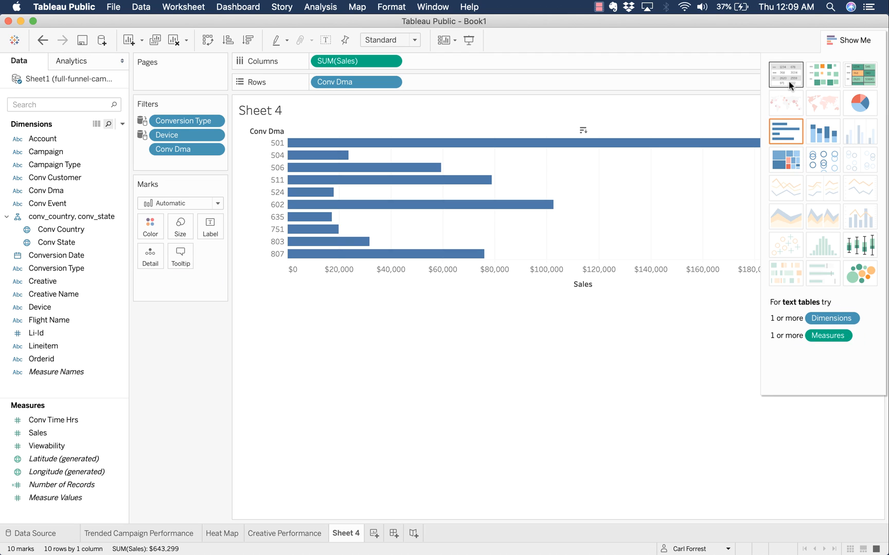
{"action": "left_click", "coordinate": [844, 41]}
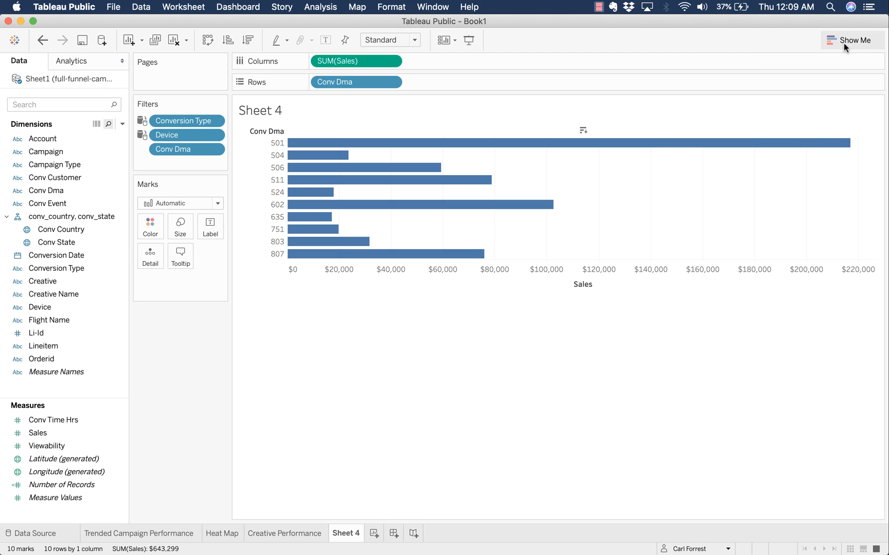
{"action": "left_click", "coordinate": [247, 40]}
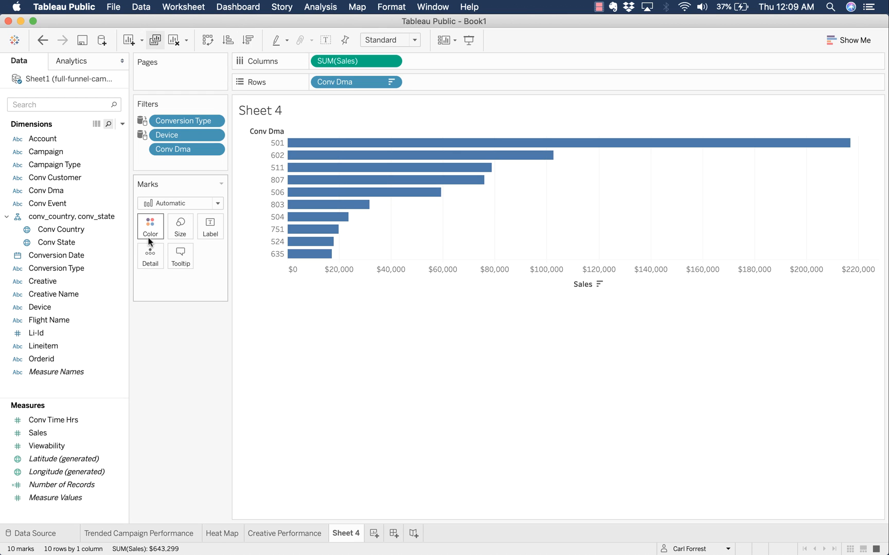
- Shade the bars by SUM(Sales) using the Green palette
{"action": "left_click", "coordinate": [44, 447]}
{"action": "left_click_drag", "start_coordinate": [39, 434], "coordinate": [144, 233]}
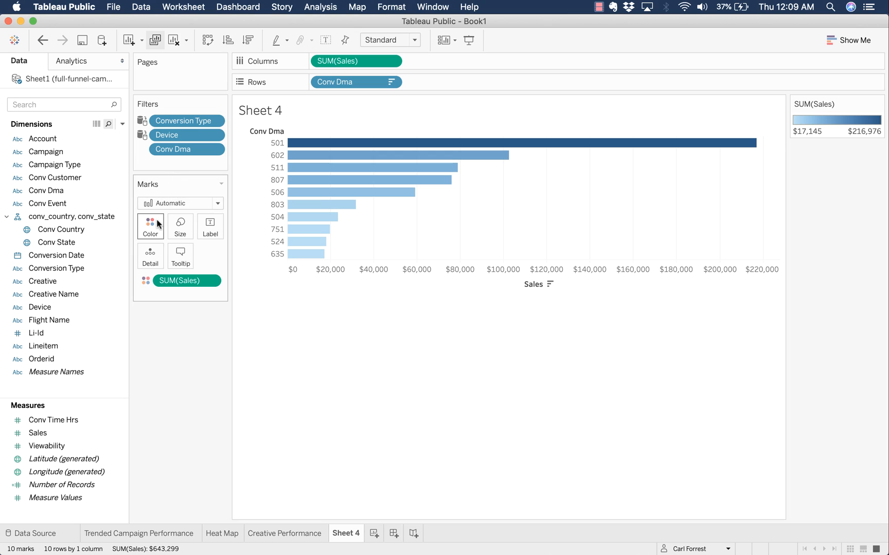
{"action": "left_click", "coordinate": [149, 226]}
{"action": "left_click", "coordinate": [217, 263]}
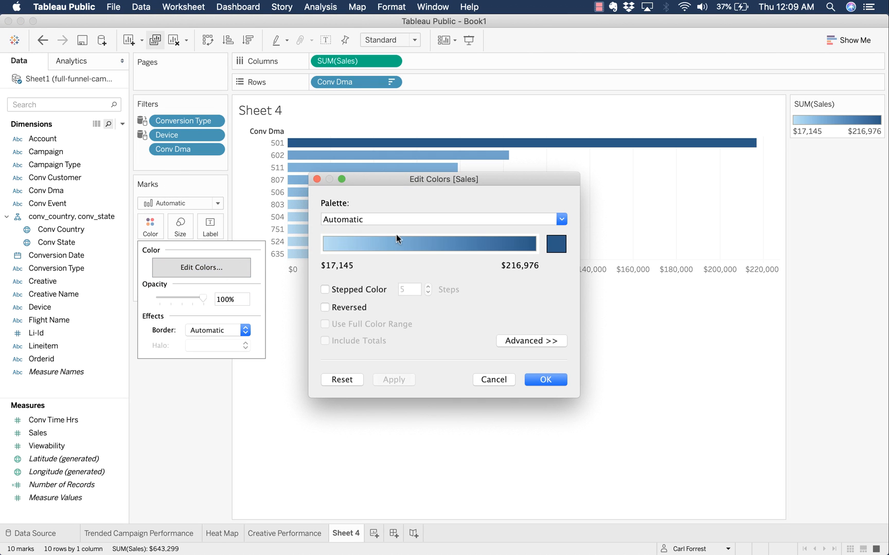
{"action": "left_click", "coordinate": [479, 220]}
{"action": "left_click", "coordinate": [478, 222]}
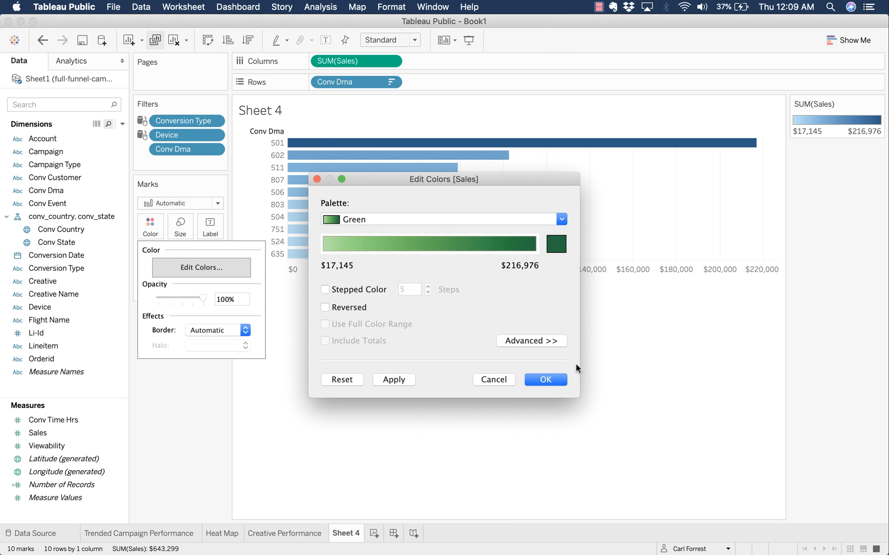
{"action": "left_click", "coordinate": [546, 380]}
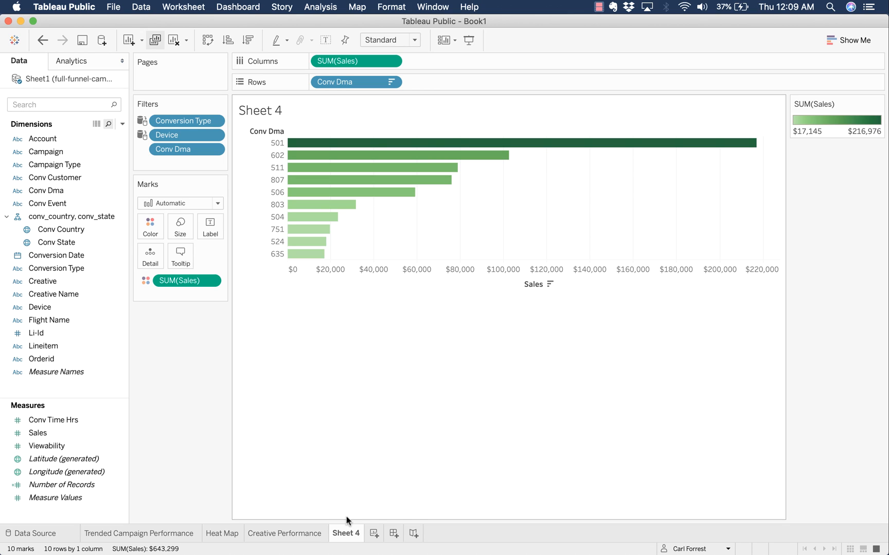
- Rename Sheet 4 to 'Top 10 DMAs' and return to the Heat Map sheet
{"action": "double_click", "coordinate": [345, 533]}
{"action": "type", "text": "T"}
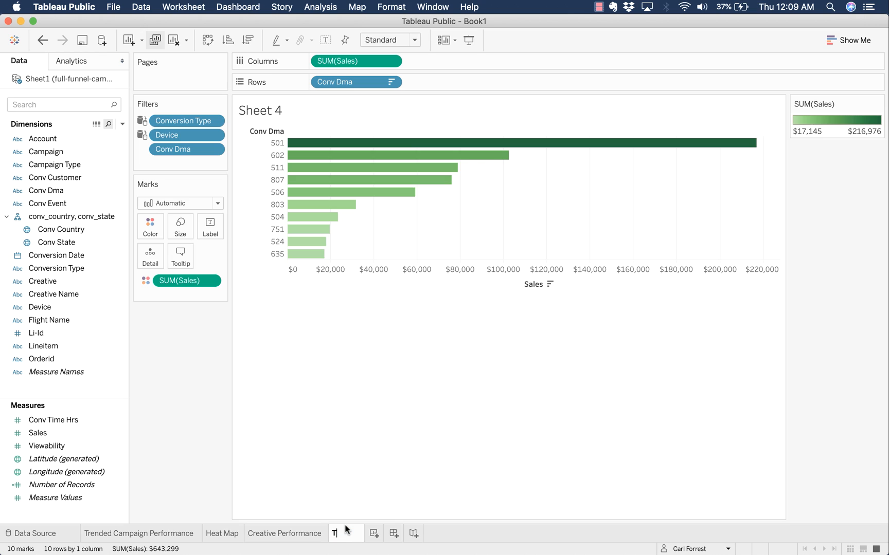
{"action": "type", "text": "op 10 DMAs"}
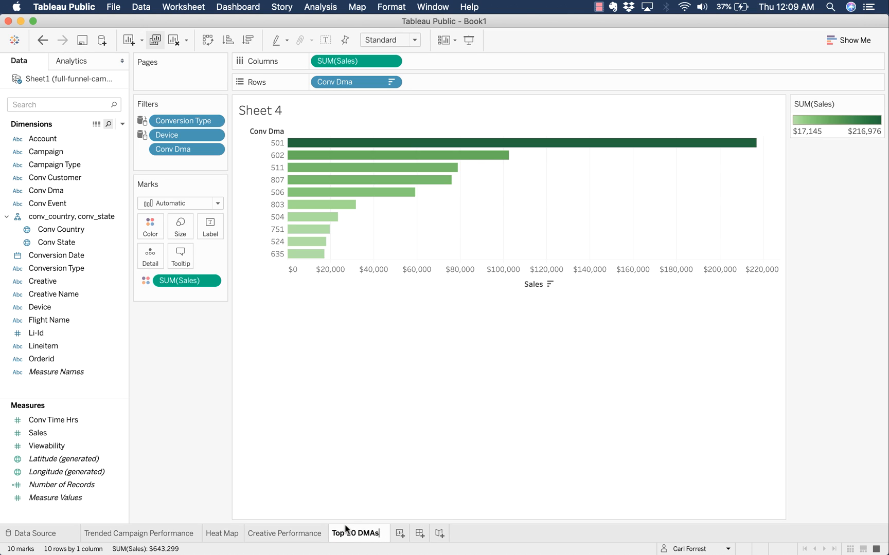
{"action": "key", "text": "Return"}
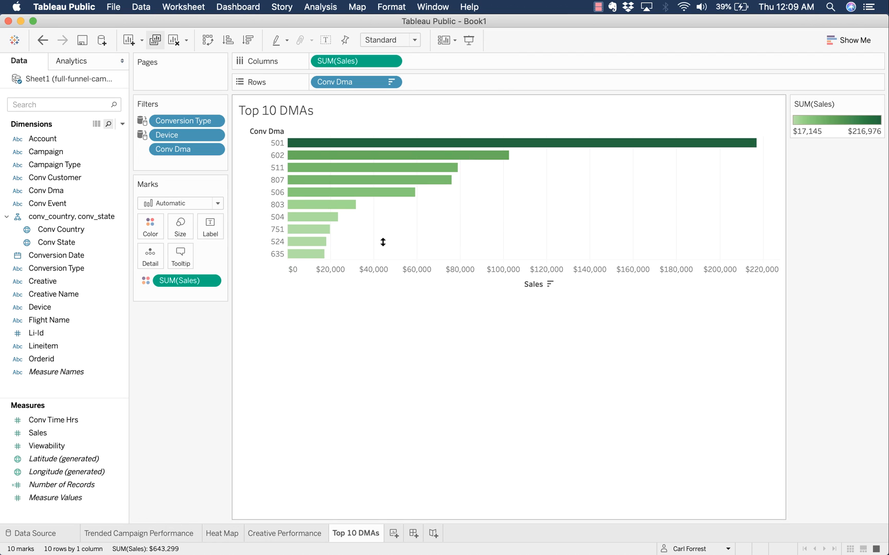
{"action": "left_click", "coordinate": [226, 533]}
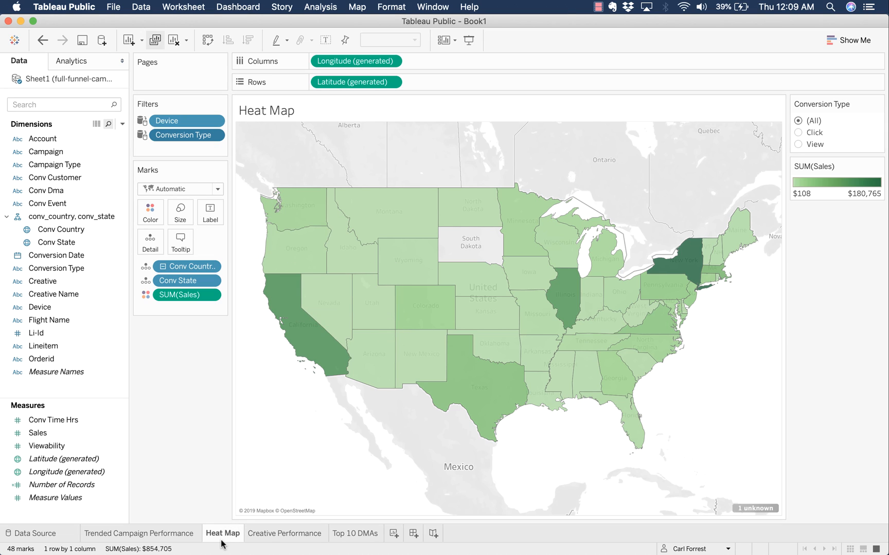
- Insert the Top 10 DMAs sheet into the map tooltip on a new line below SUM(Sales)
{"action": "left_click", "coordinate": [181, 240]}
{"action": "left_click", "coordinate": [610, 279]}
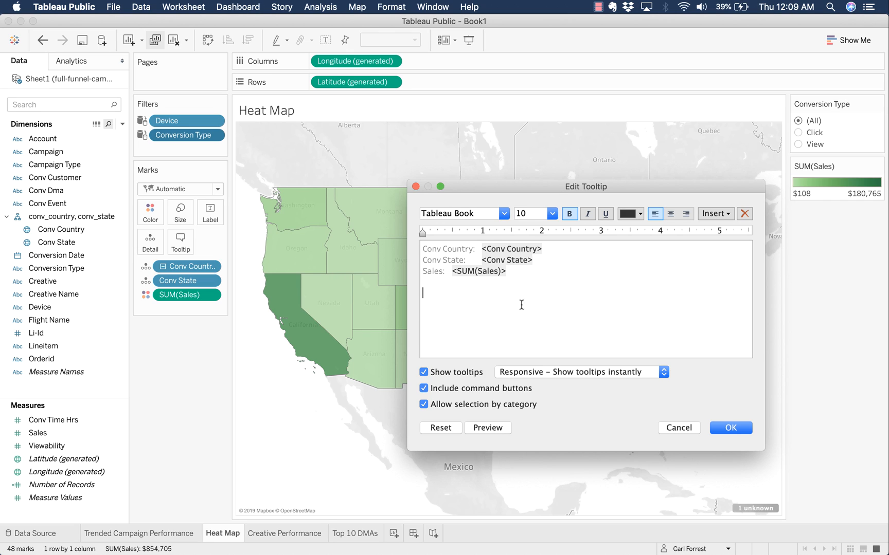
{"action": "left_click", "coordinate": [719, 217]}
{"action": "mouse_move", "coordinate": [721, 227]}
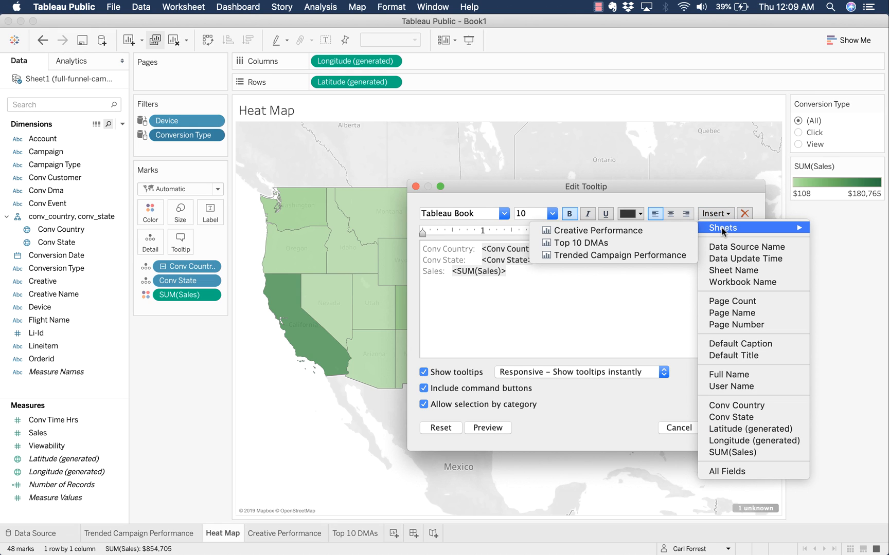
{"action": "left_click", "coordinate": [675, 244]}
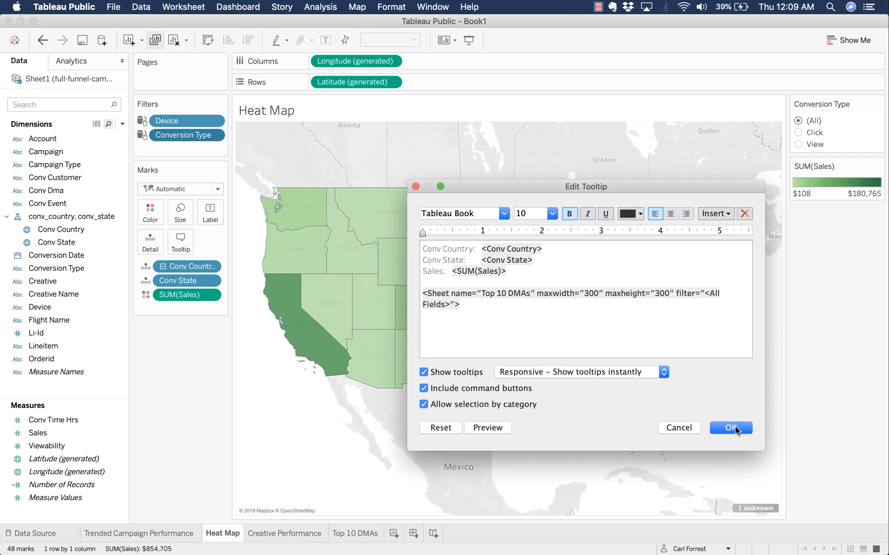
{"action": "left_click", "coordinate": [730, 428]}
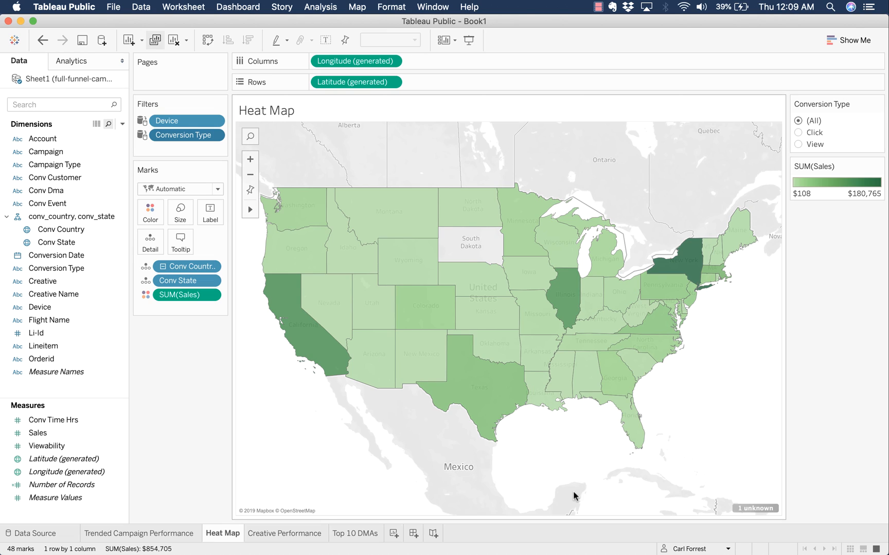
- Preview the tooltip DMA charts for California, New York, Virginia and other states, then return to Top 10 DMAs
{"action": "mouse_move", "coordinate": [493, 397]}
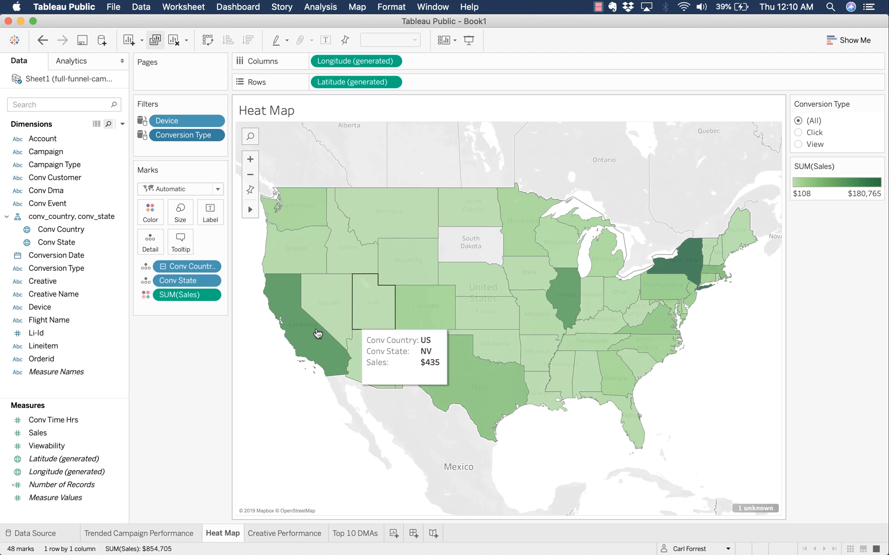
{"action": "mouse_move", "coordinate": [311, 338]}
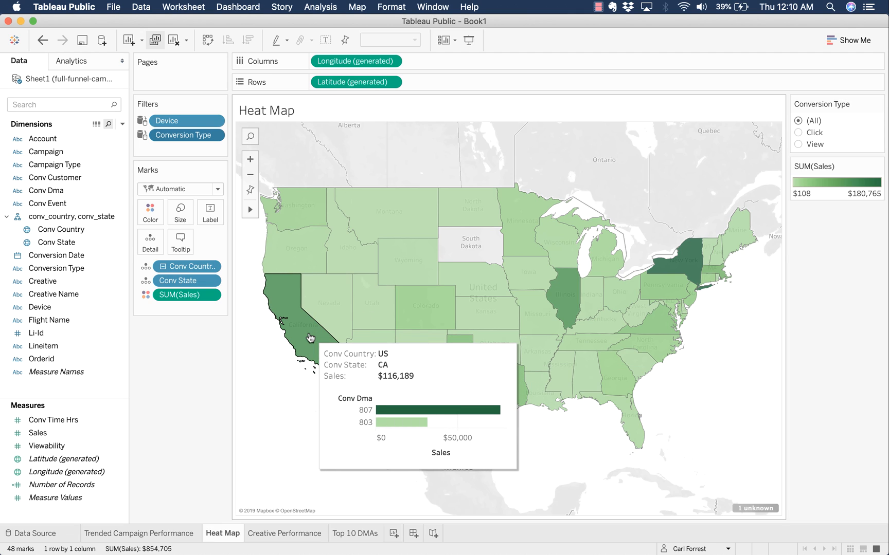
{"action": "mouse_move", "coordinate": [680, 270]}
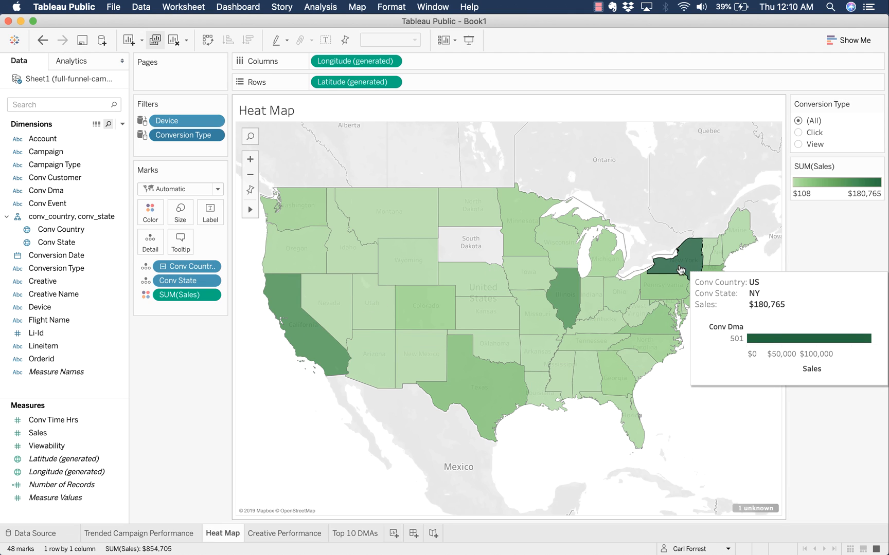
{"action": "mouse_move", "coordinate": [649, 334]}
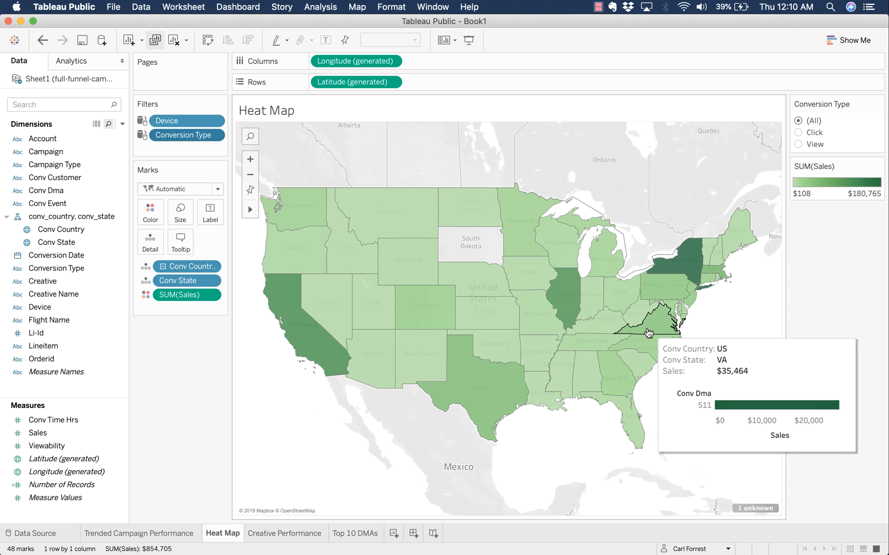
{"action": "mouse_move", "coordinate": [601, 345]}
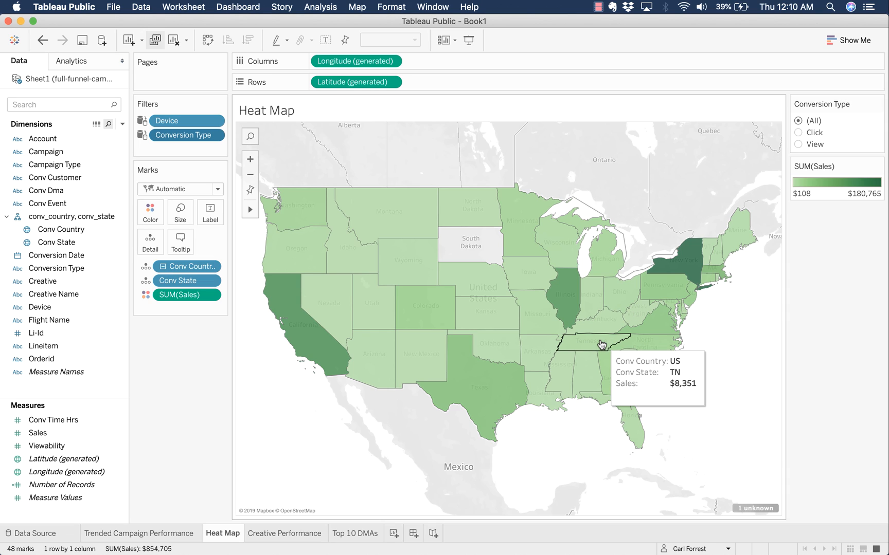
{"action": "mouse_move", "coordinate": [521, 283]}
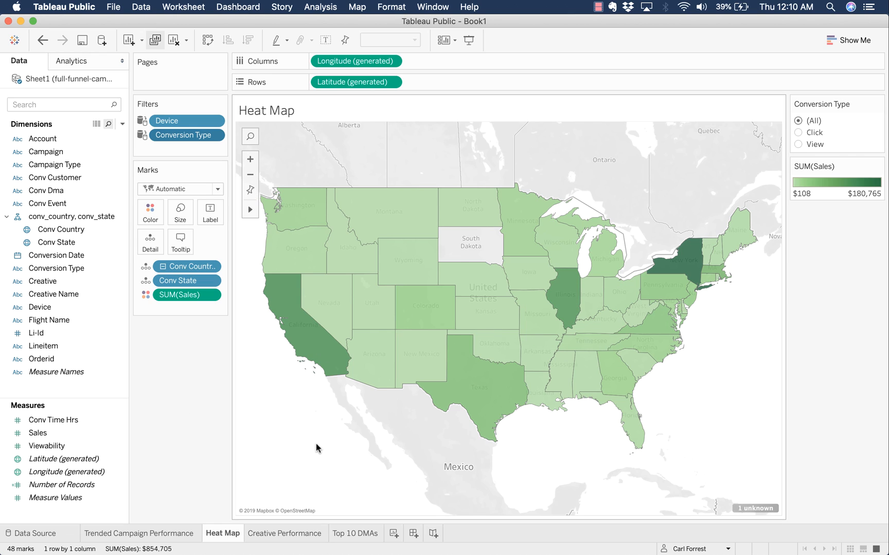
{"action": "double_click", "coordinate": [353, 533]}
- Replace Conv Dma with descending Creative Name sales bars, and swap the Conv Dma filter for Creative Name
{"action": "left_click", "coordinate": [347, 432]}
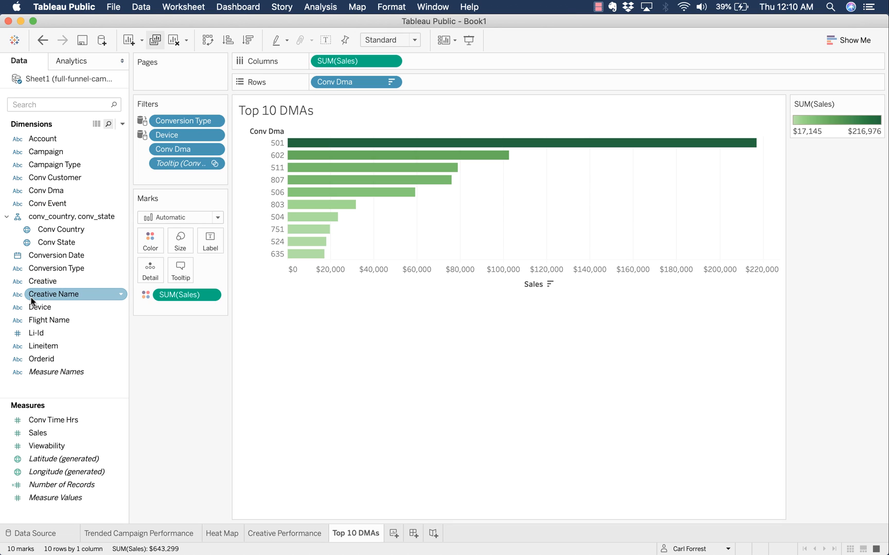
{"action": "left_click_drag", "start_coordinate": [347, 81], "coordinate": [50, 222]}
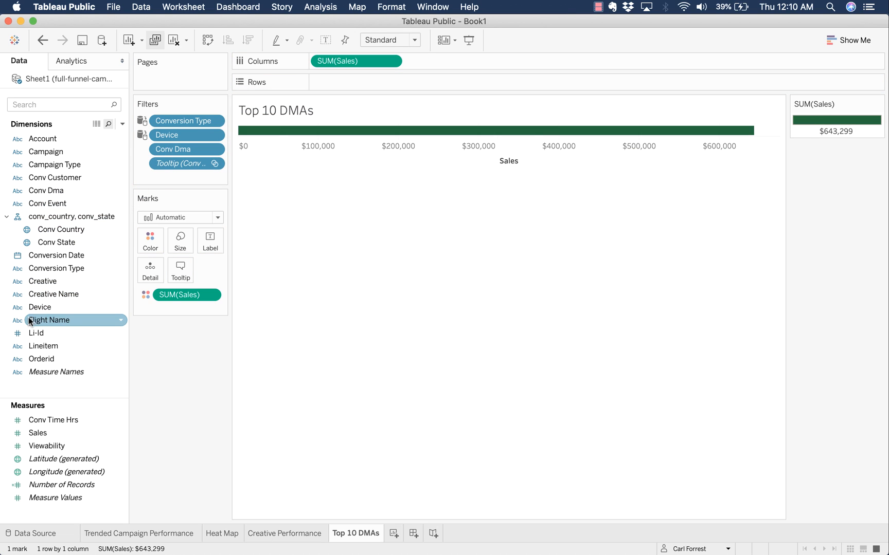
{"action": "double_click", "coordinate": [76, 284]}
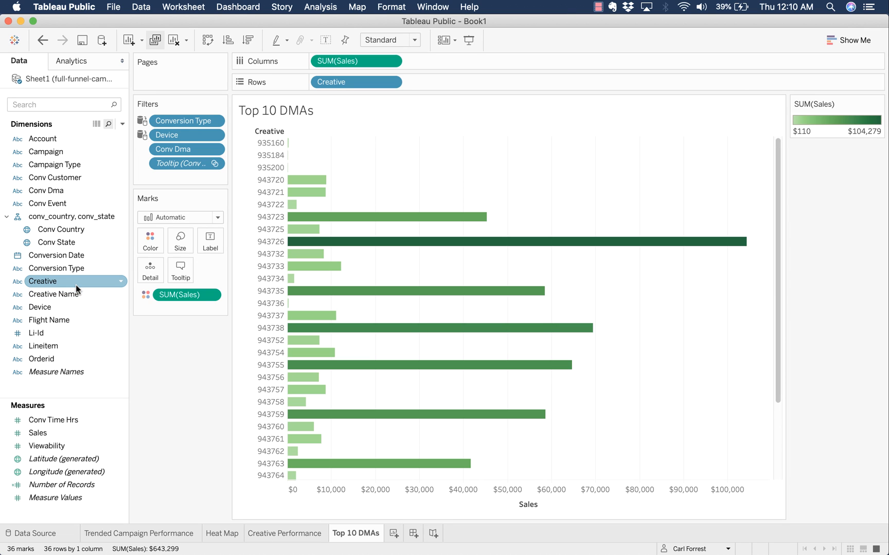
{"action": "key", "text": "super+z"}
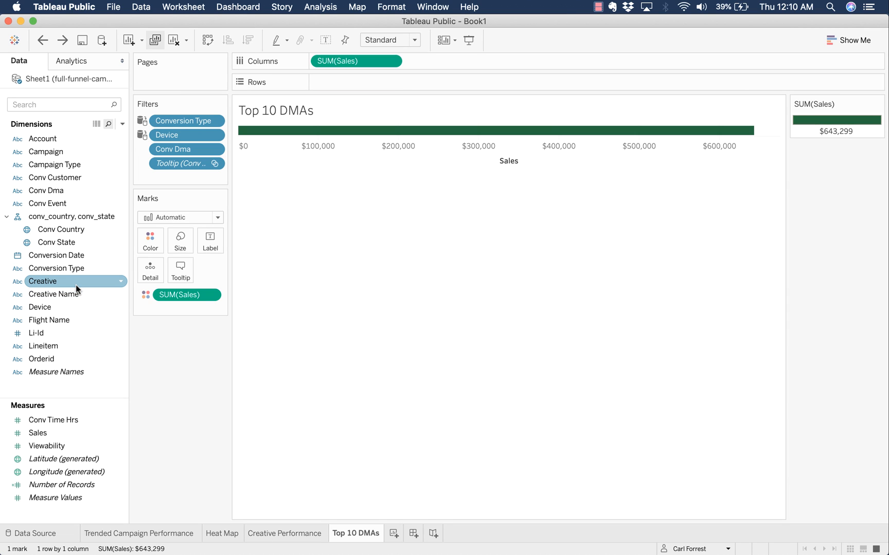
{"action": "double_click", "coordinate": [76, 295]}
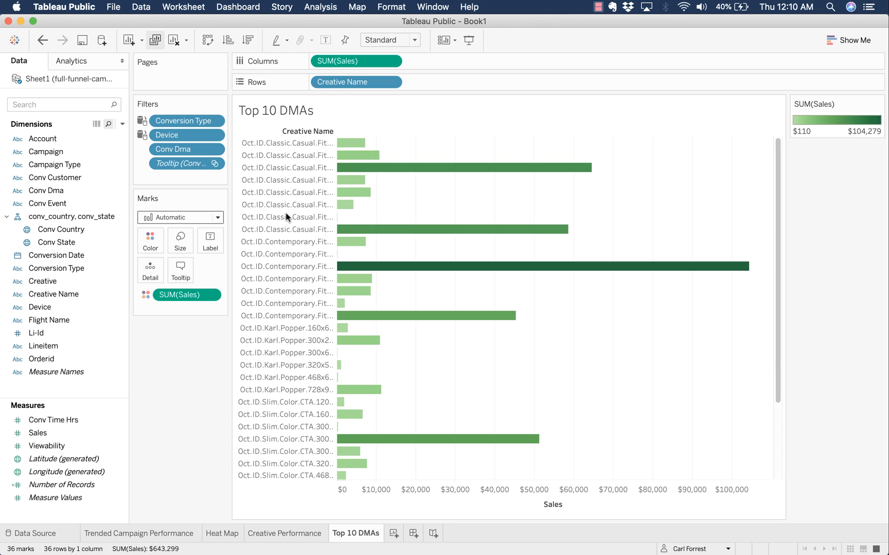
{"action": "left_click", "coordinate": [248, 41]}
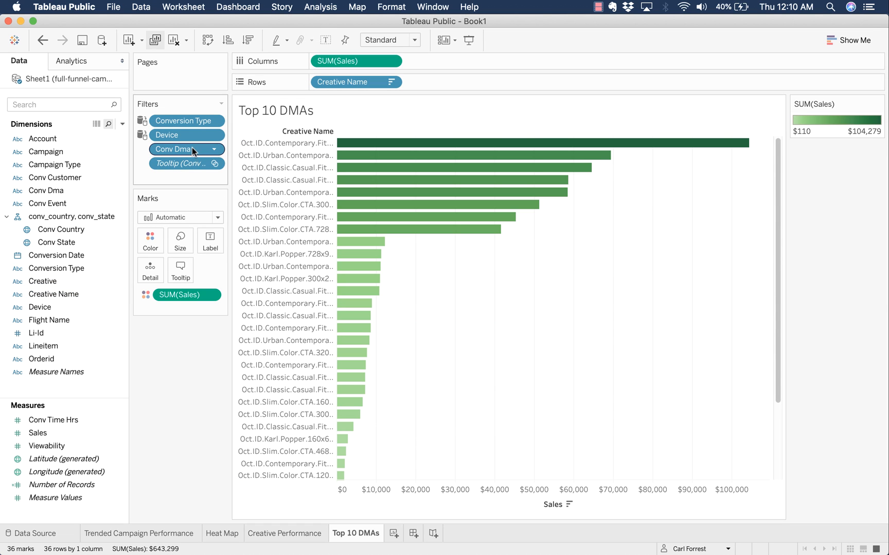
{"action": "left_click_drag", "start_coordinate": [192, 147], "coordinate": [69, 180]}
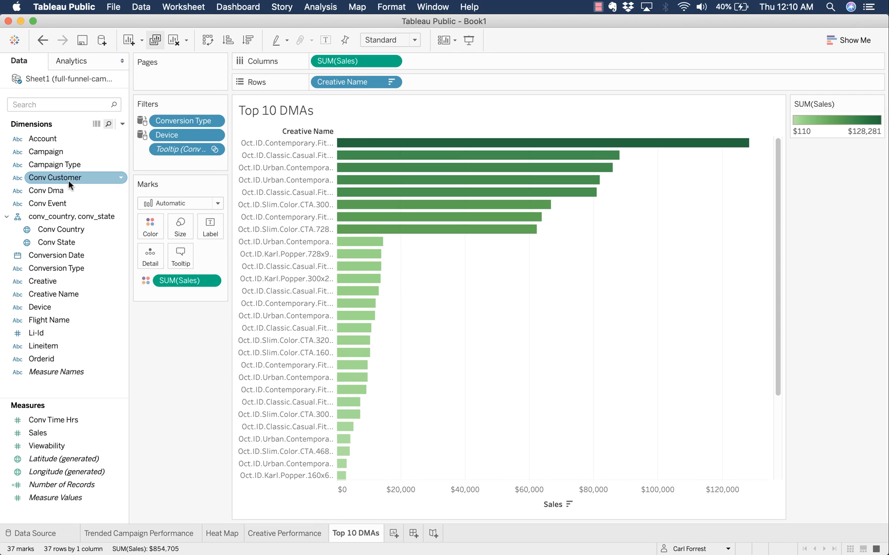
{"action": "left_click_drag", "start_coordinate": [61, 293], "coordinate": [169, 157]}
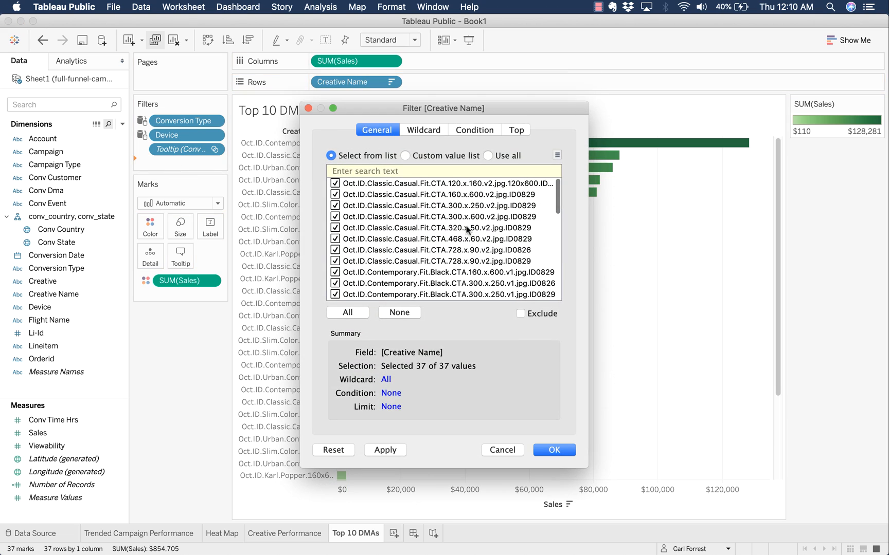
- Limit the Creative Name filter to the Top 10 by sum of Sales
{"action": "left_click", "coordinate": [515, 130]}
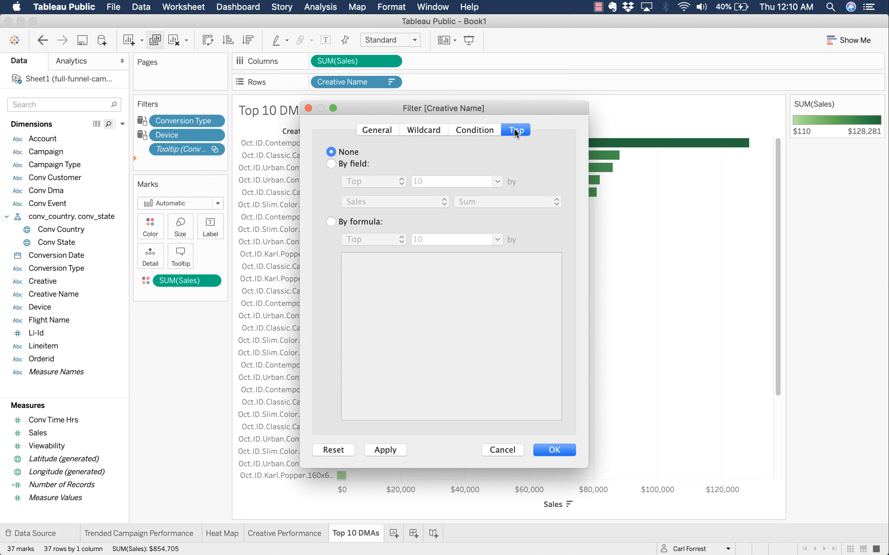
{"action": "left_click", "coordinate": [329, 163]}
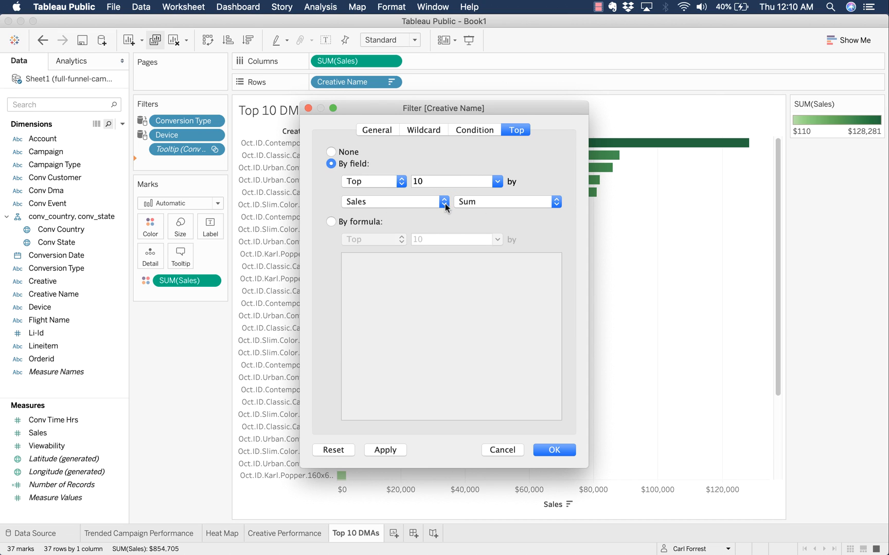
{"action": "left_click", "coordinate": [569, 450]}
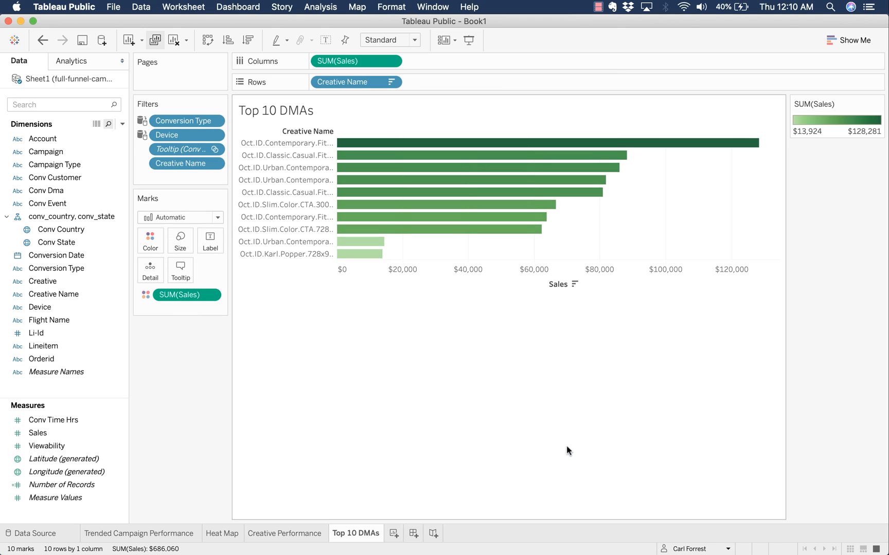
- Shade the creative sales bars with the Blue palette after trying Orange
{"action": "left_click", "coordinate": [150, 240]}
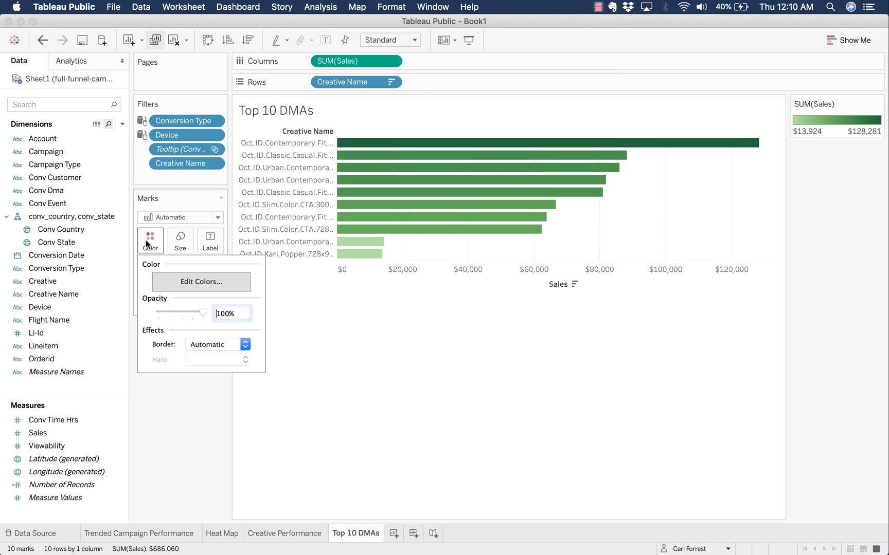
{"action": "left_click", "coordinate": [181, 282]}
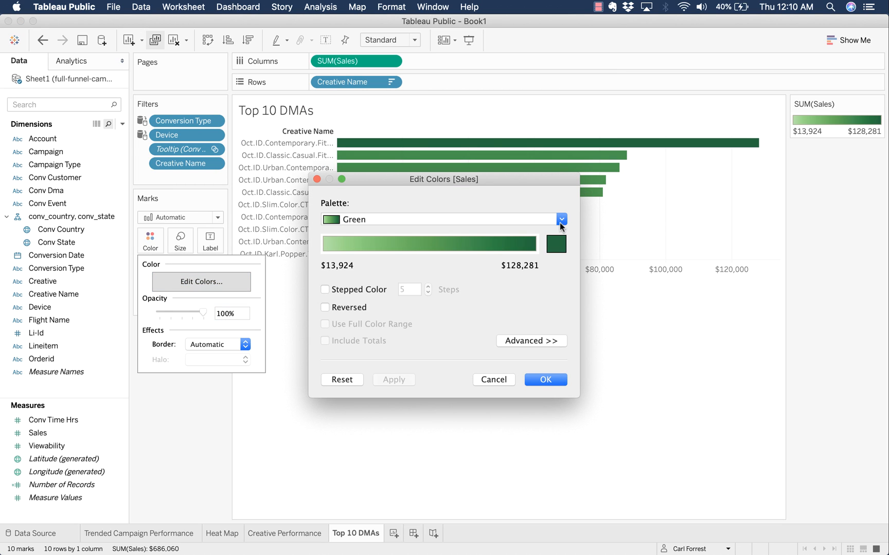
{"action": "left_click", "coordinate": [561, 220]}
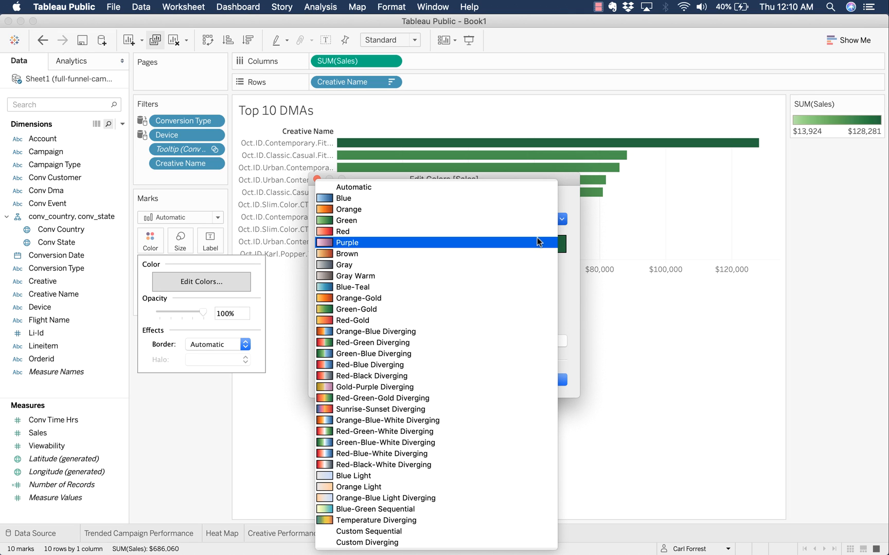
{"action": "left_click", "coordinate": [528, 211]}
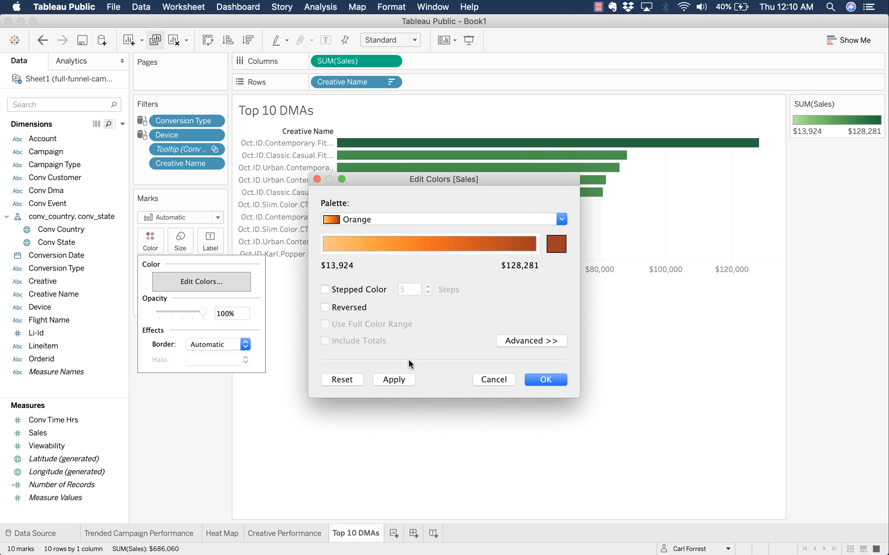
{"action": "left_click", "coordinate": [402, 378]}
{"action": "left_click_drag", "start_coordinate": [458, 180], "coordinate": [459, 300]}
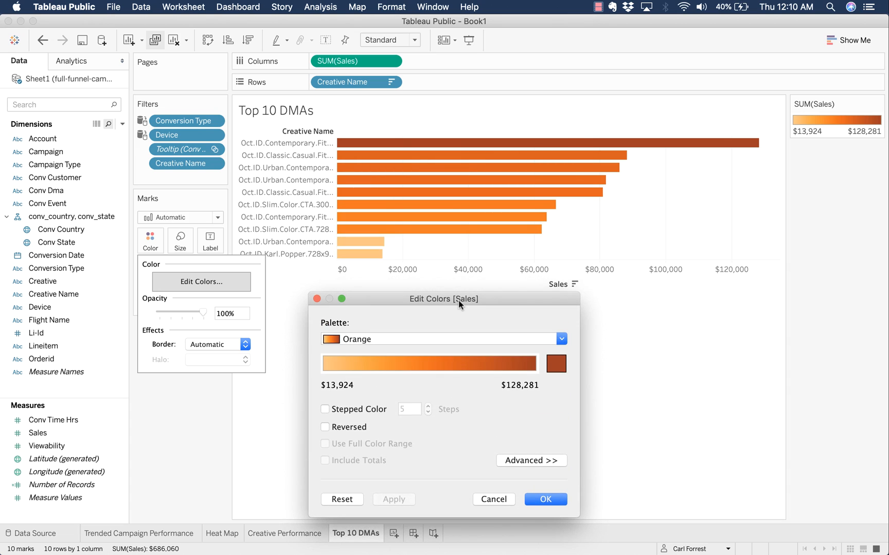
{"action": "left_click", "coordinate": [443, 339]}
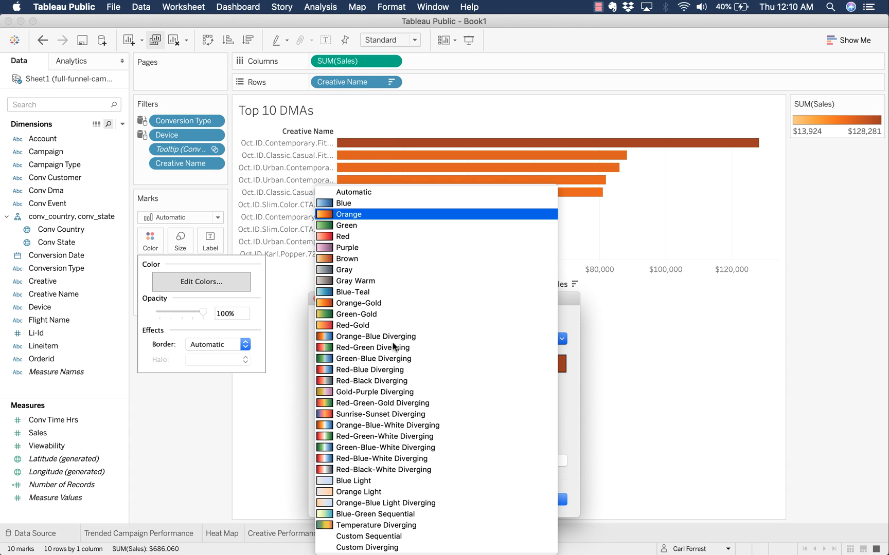
{"action": "left_click", "coordinate": [414, 204]}
{"action": "left_click", "coordinate": [557, 498]}
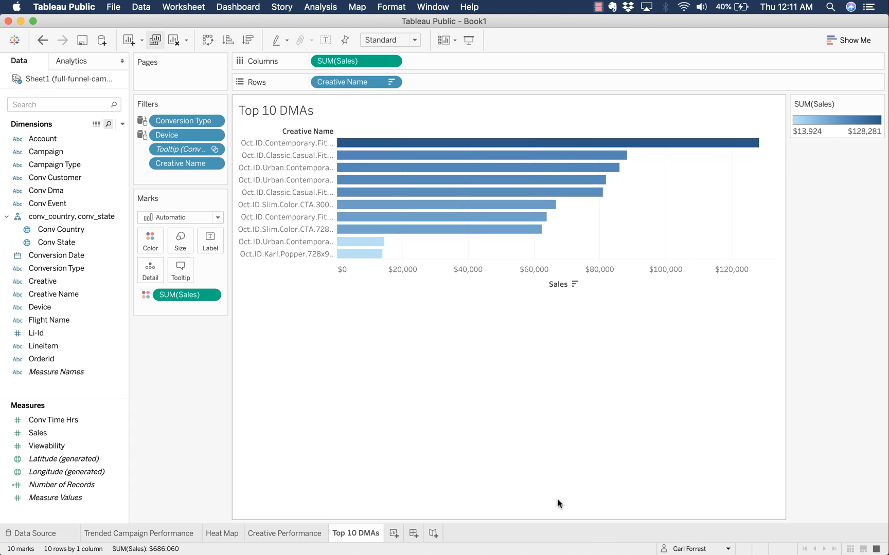
- On the Heat Map, preview state tooltips with per-creative sales bars, such as California's $116,189
{"action": "left_click", "coordinate": [215, 533]}
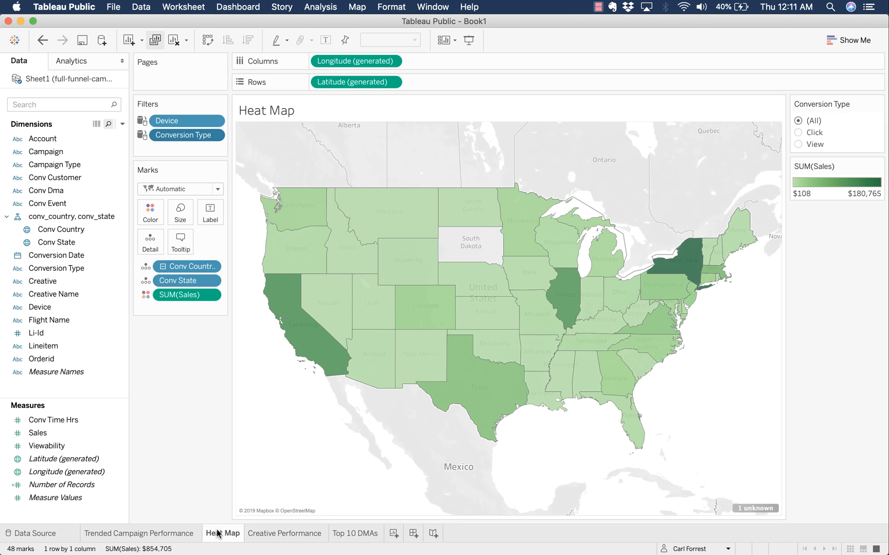
{"action": "mouse_move", "coordinate": [301, 349]}
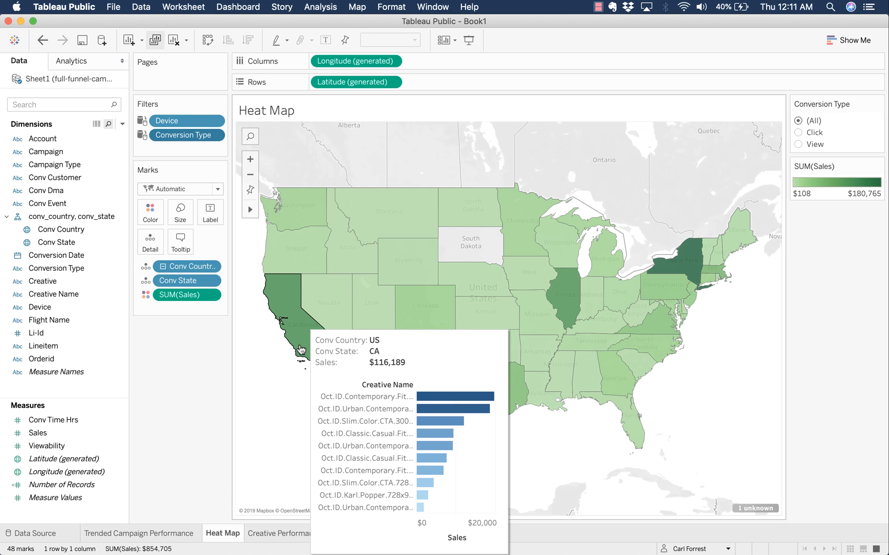
{"action": "mouse_move", "coordinate": [383, 234]}
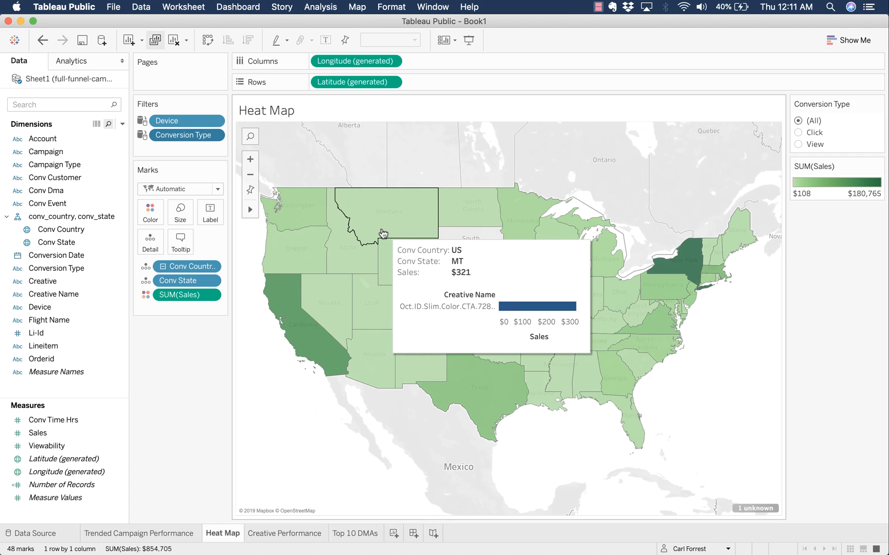
{"action": "mouse_move", "coordinate": [466, 212]}
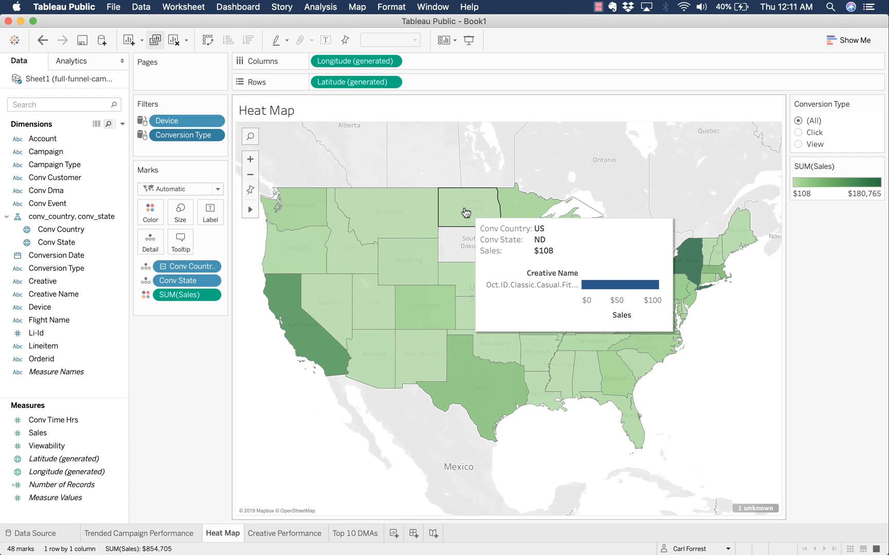
{"action": "mouse_move", "coordinate": [472, 369]}
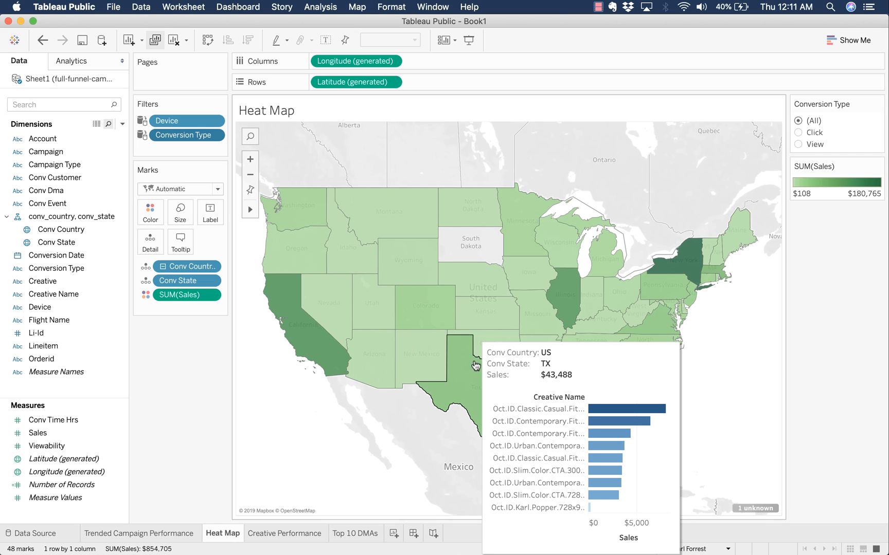
{"action": "mouse_move", "coordinate": [565, 320]}
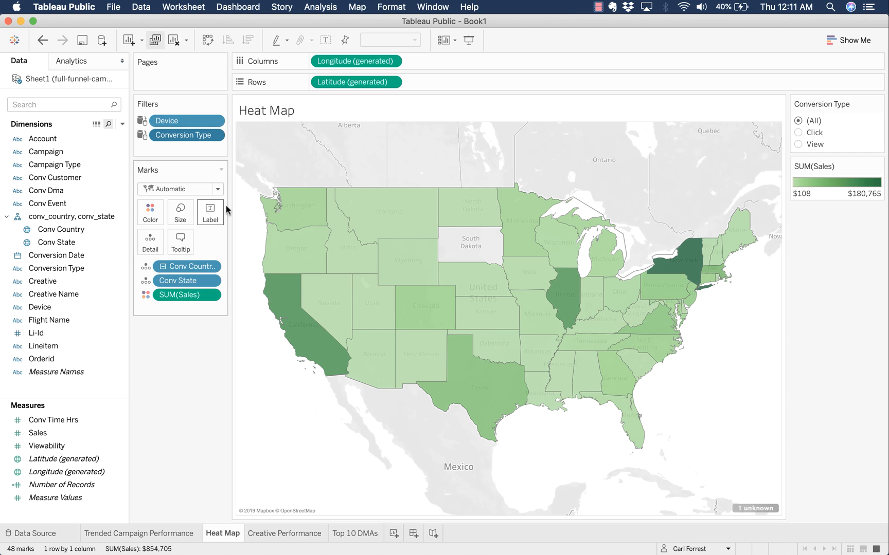
{"action": "mouse_move", "coordinate": [489, 299]}
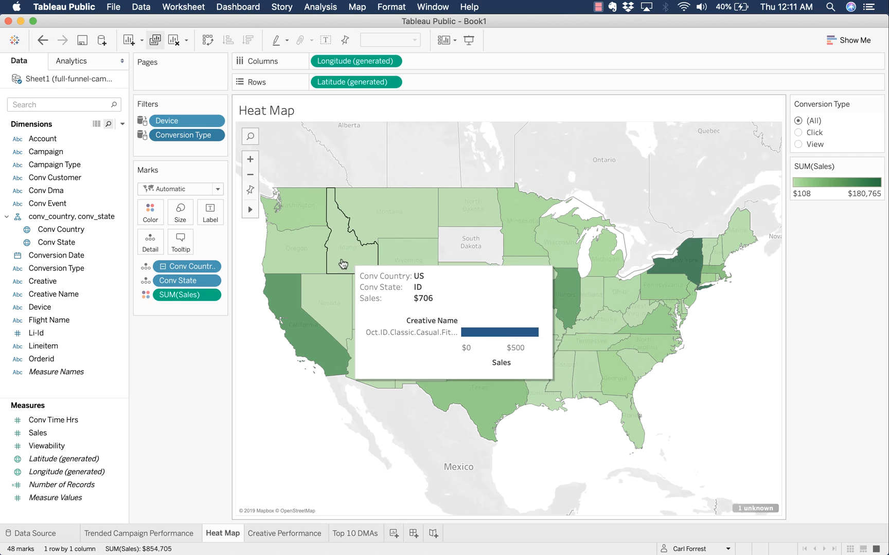
{"action": "mouse_move", "coordinate": [326, 297]}
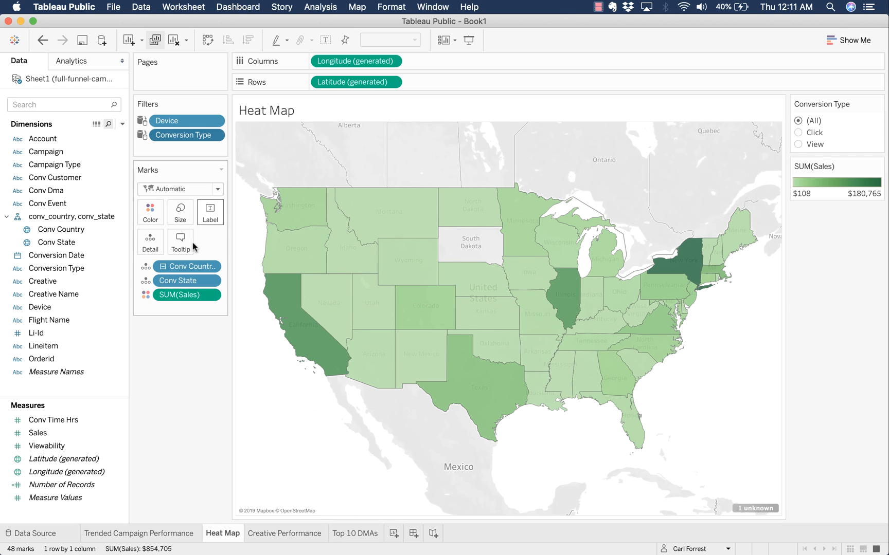
- Change the tooltip's embedded Top 10 DMAs sheet maxwidth from 300 to 900
{"action": "left_click", "coordinate": [177, 244]}
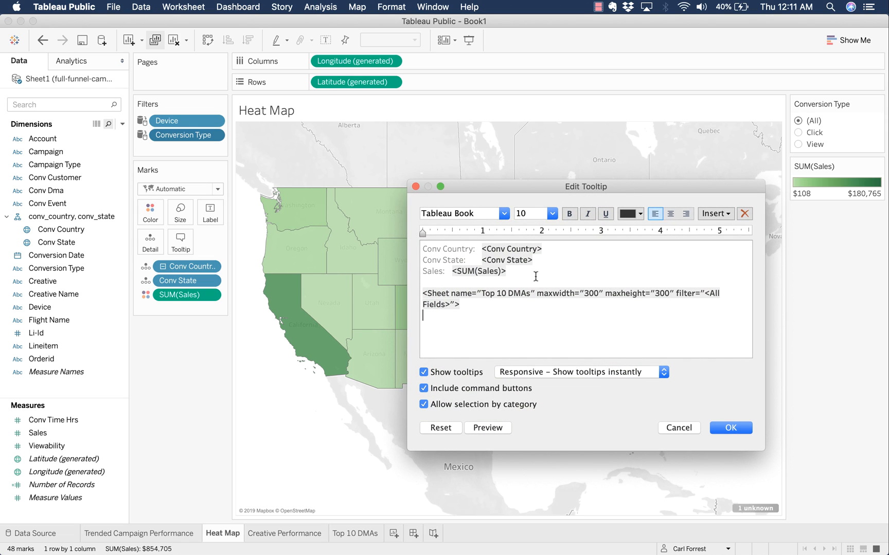
{"action": "triple_click", "coordinate": [584, 293]}
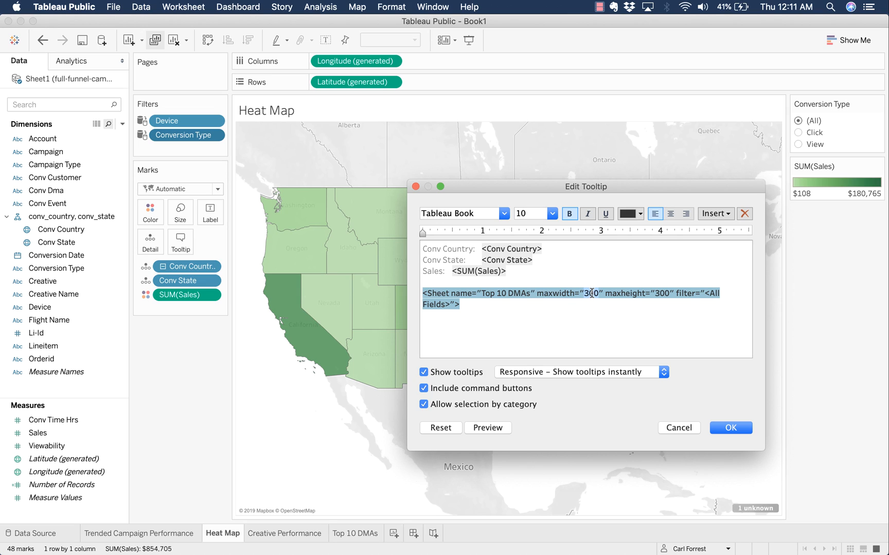
{"action": "double_click", "coordinate": [591, 293]}
{"action": "type", "text": "900"}
{"action": "left_click", "coordinate": [730, 428]}
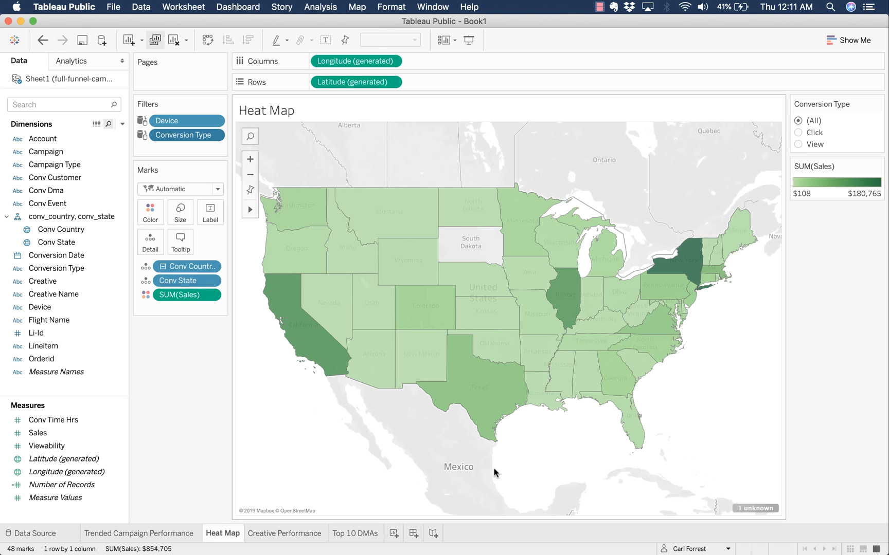
{"action": "mouse_move", "coordinate": [491, 412]}
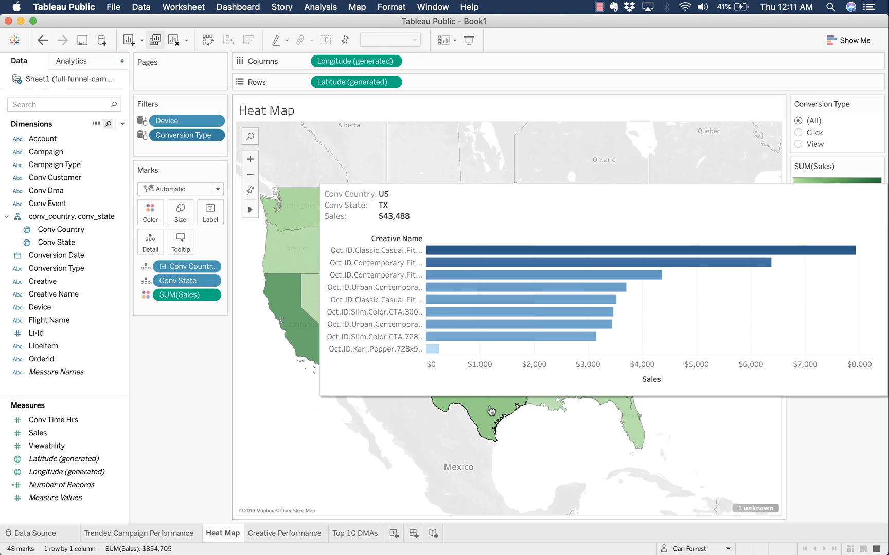
{"action": "mouse_move", "coordinate": [306, 337]}
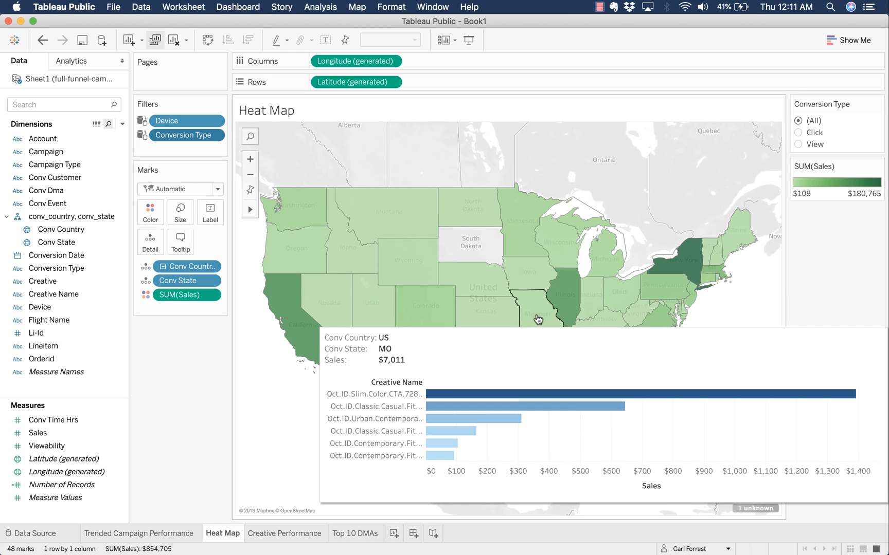
{"action": "mouse_move", "coordinate": [559, 292]}
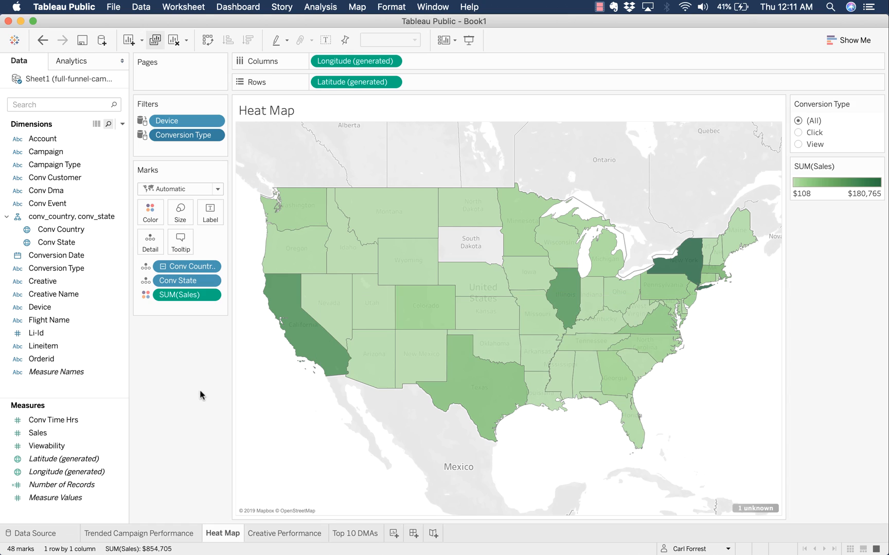
- On a new worksheet, put Viewability on rows aggregated as Median
{"action": "left_click", "coordinate": [392, 534]}
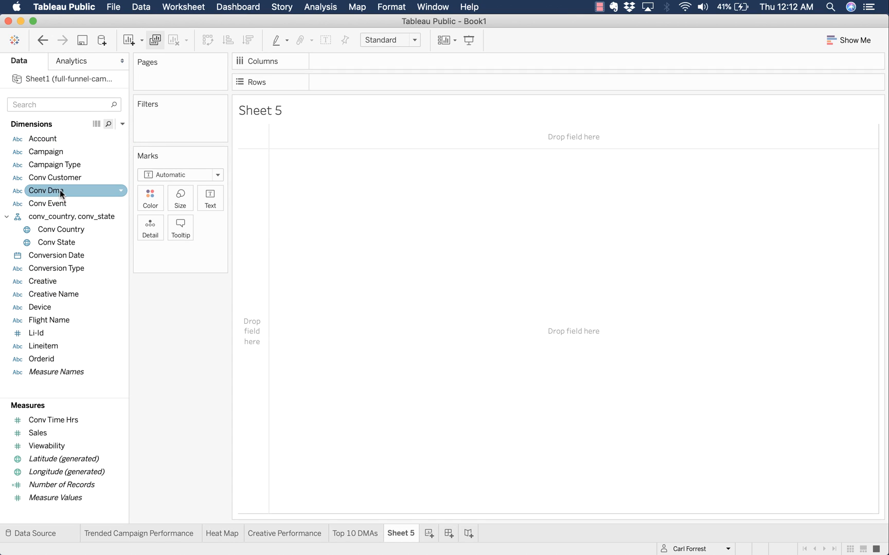
{"action": "left_click", "coordinate": [69, 448]}
{"action": "double_click", "coordinate": [69, 449]}
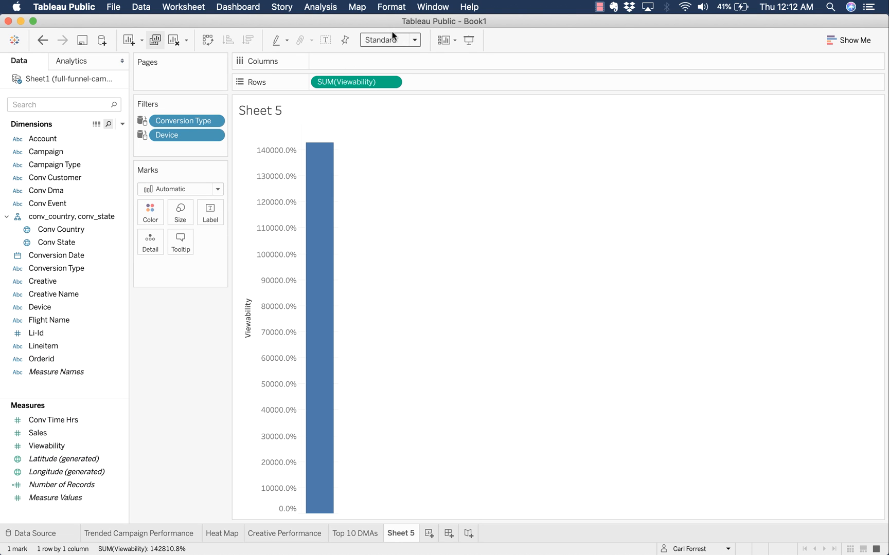
{"action": "left_click", "coordinate": [391, 83]}
{"action": "mouse_move", "coordinate": [402, 202]}
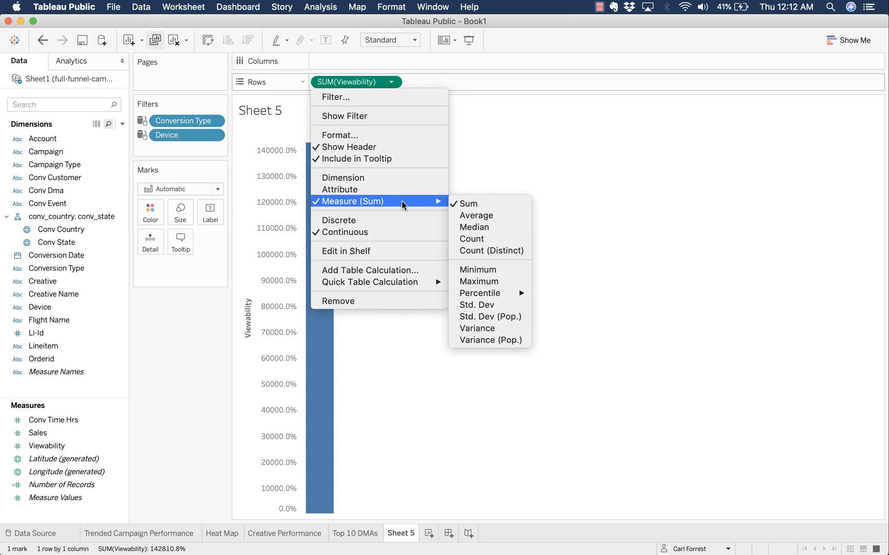
{"action": "left_click", "coordinate": [492, 227]}
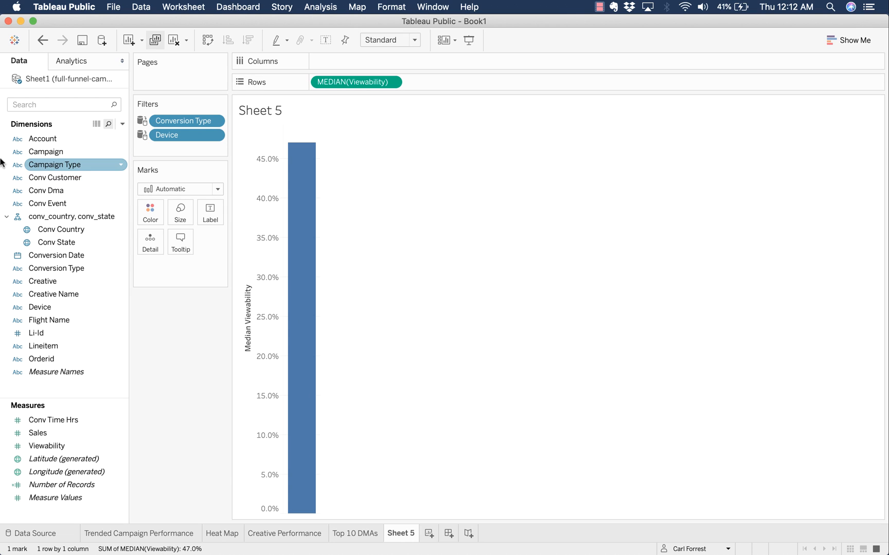
- Add Conversion Date to columns at the exact Day level
{"action": "double_click", "coordinate": [66, 257]}
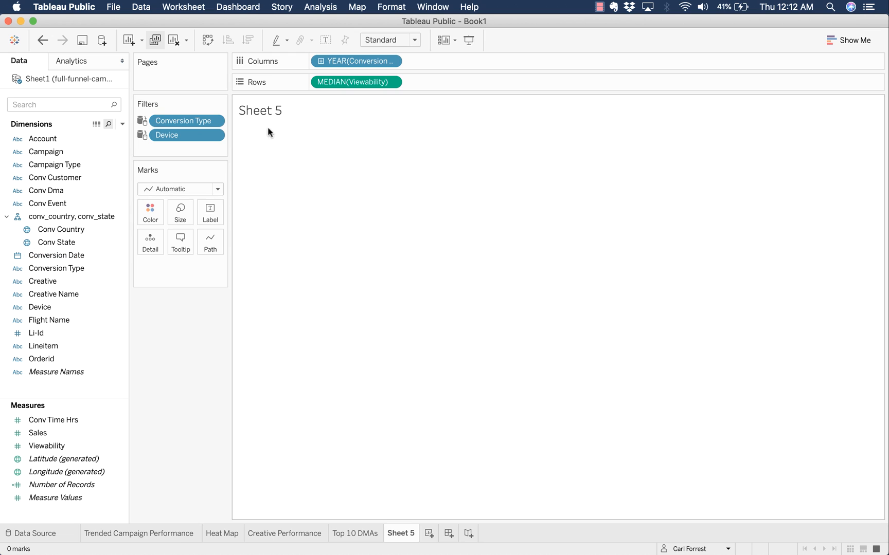
{"action": "left_click", "coordinate": [390, 62]}
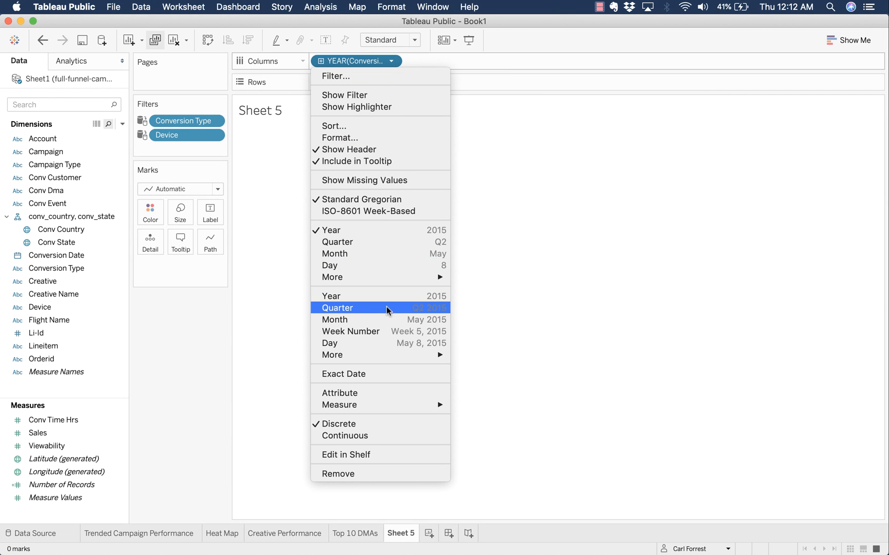
{"action": "left_click", "coordinate": [395, 343]}
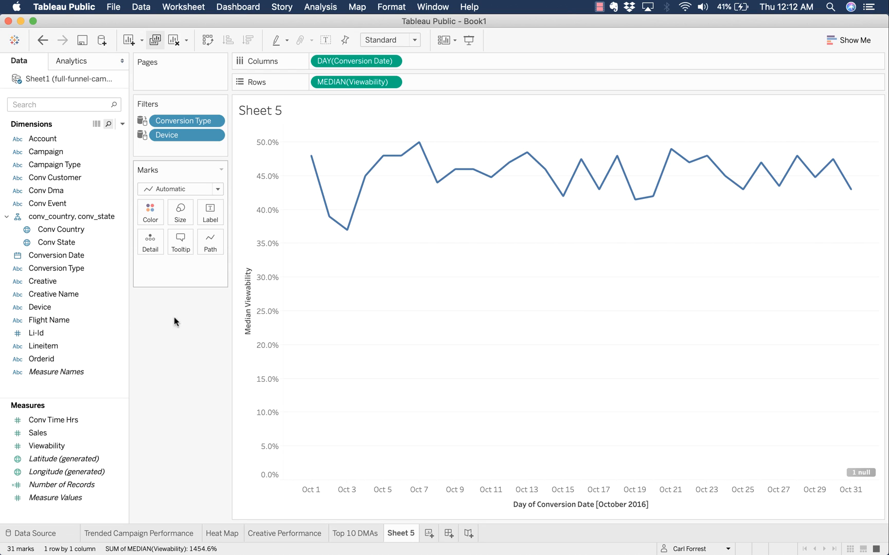
{"action": "mouse_move", "coordinate": [354, 229]}
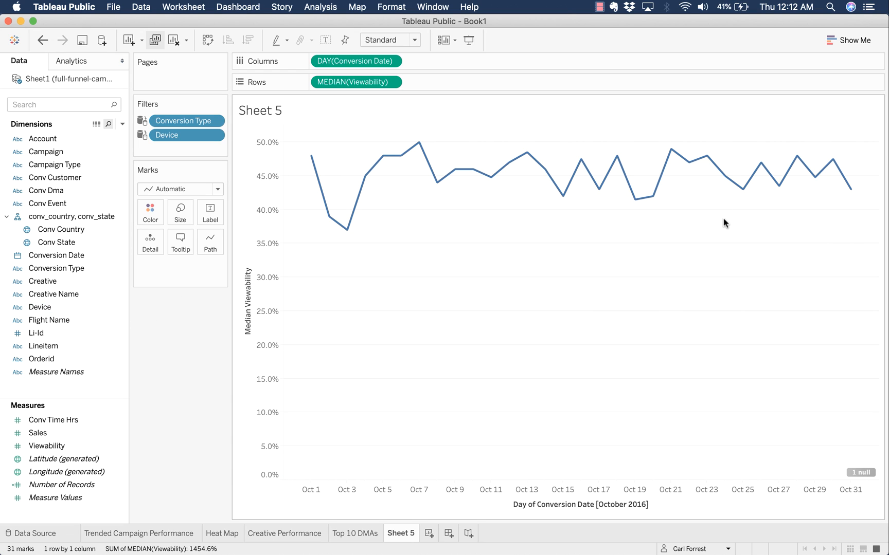
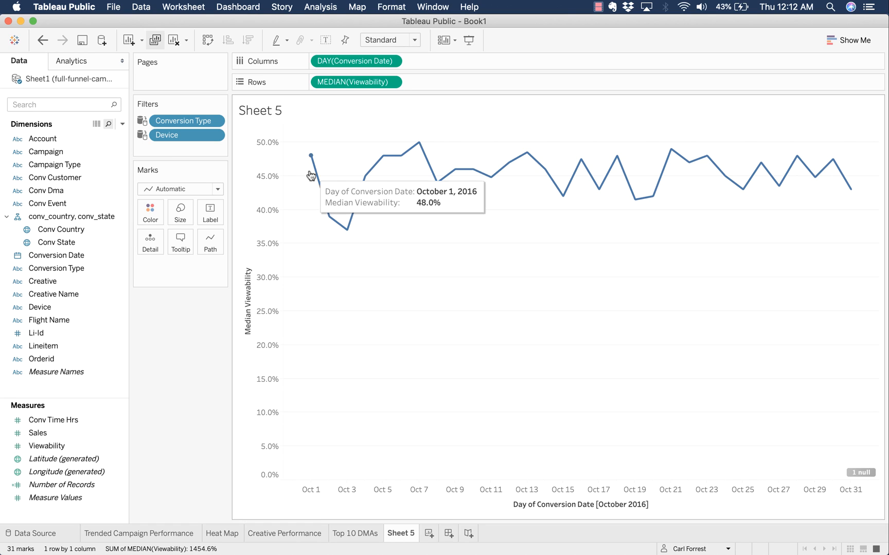
- Colour the viewability trend line by median Viewability
{"action": "mouse_move", "coordinate": [746, 189]}
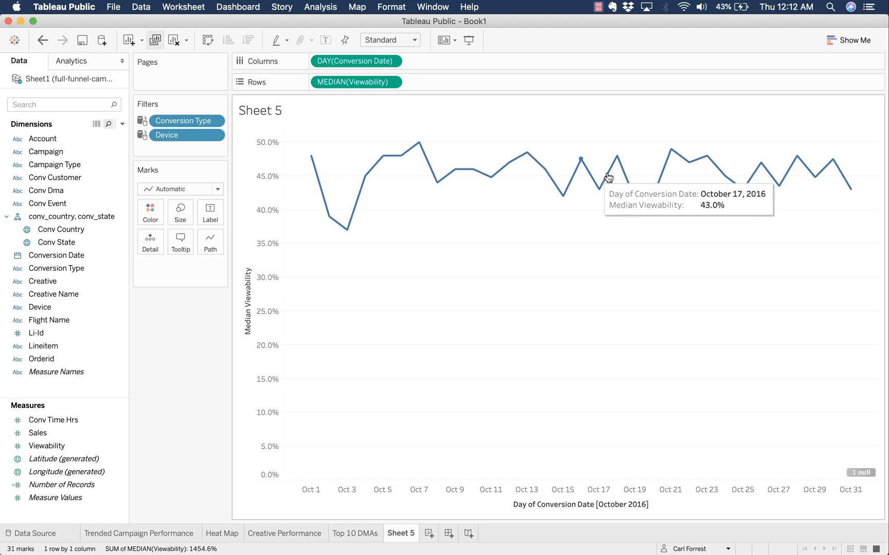
{"action": "mouse_move", "coordinate": [851, 178]}
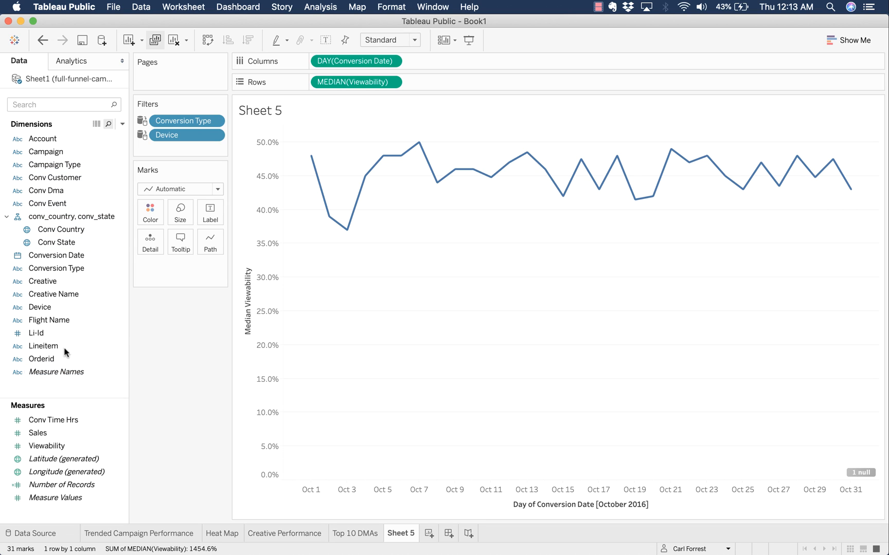
{"action": "left_click_drag", "start_coordinate": [62, 444], "coordinate": [181, 214]}
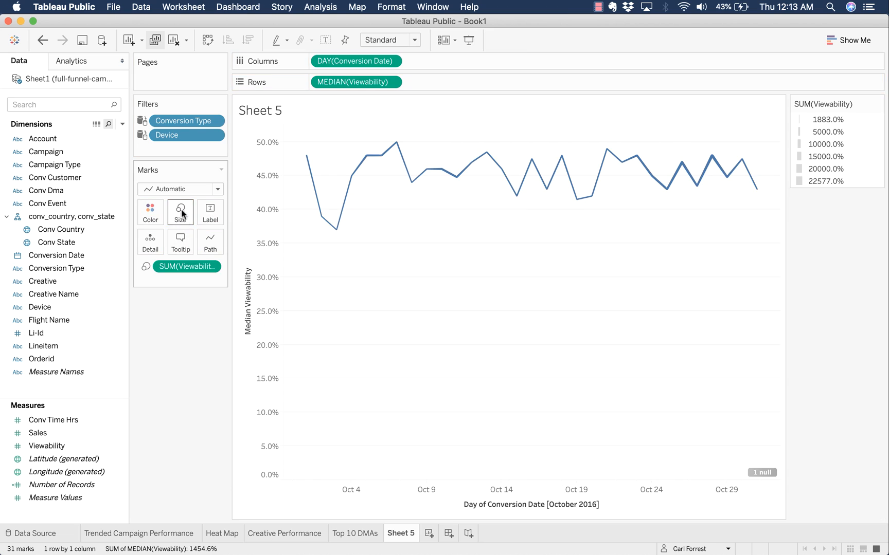
{"action": "left_click", "coordinate": [210, 267]}
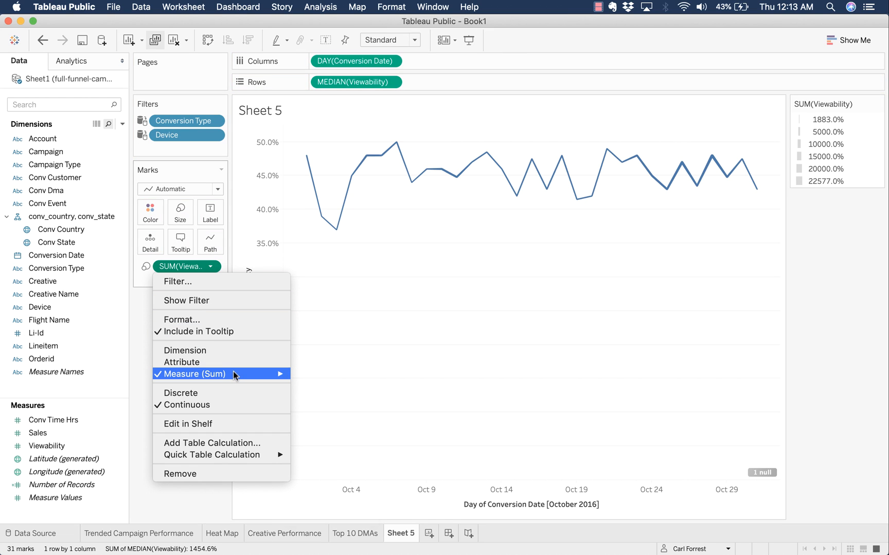
{"action": "mouse_move", "coordinate": [233, 374]}
{"action": "left_click", "coordinate": [319, 398]}
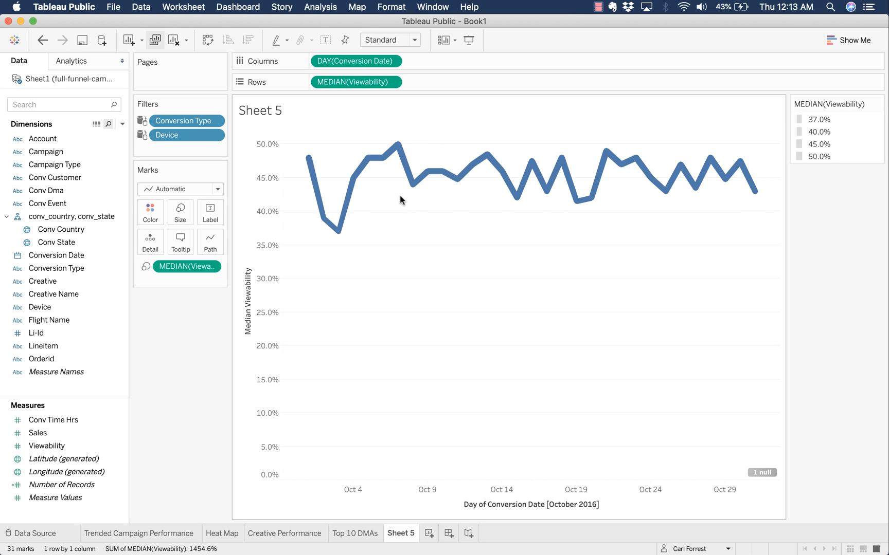
{"action": "left_click_drag", "start_coordinate": [195, 266], "coordinate": [159, 223]}
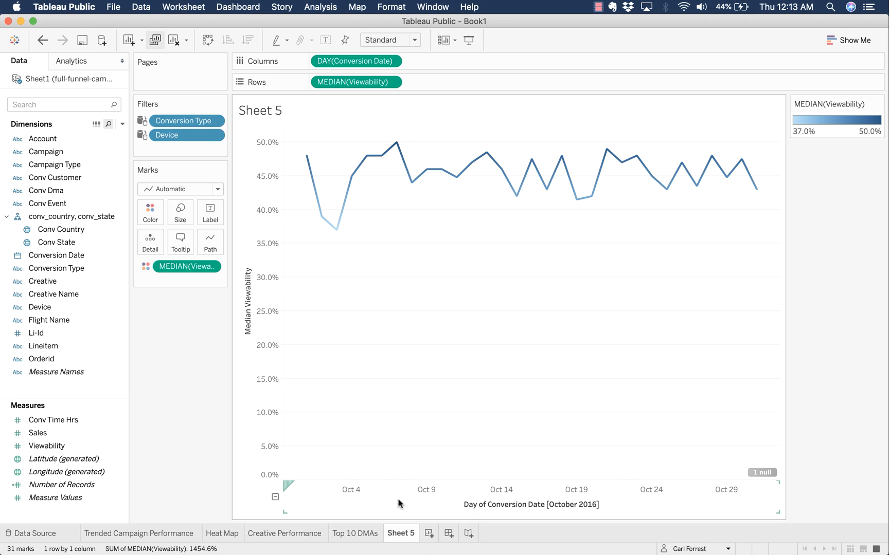
- Rename Sheet 5 to 'Trended Viewability'
{"action": "mouse_move", "coordinate": [402, 534]}
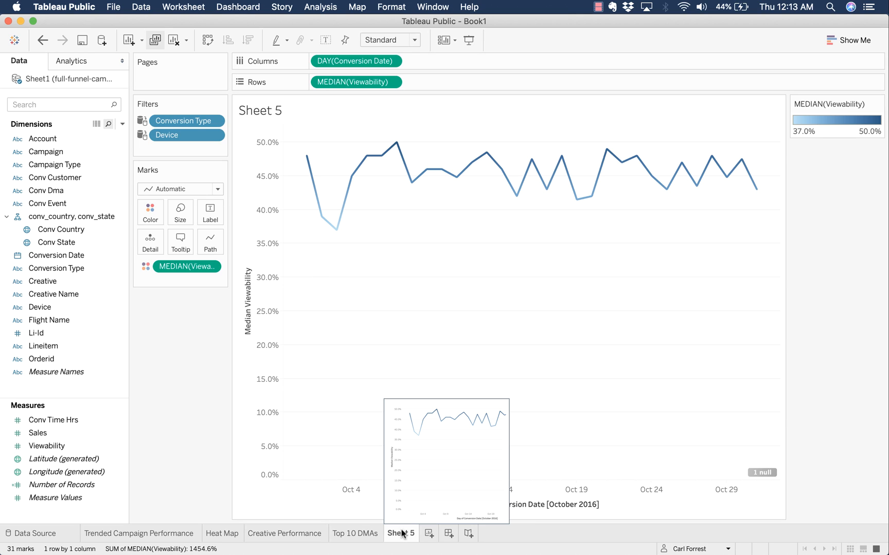
{"action": "double_click", "coordinate": [401, 533]}
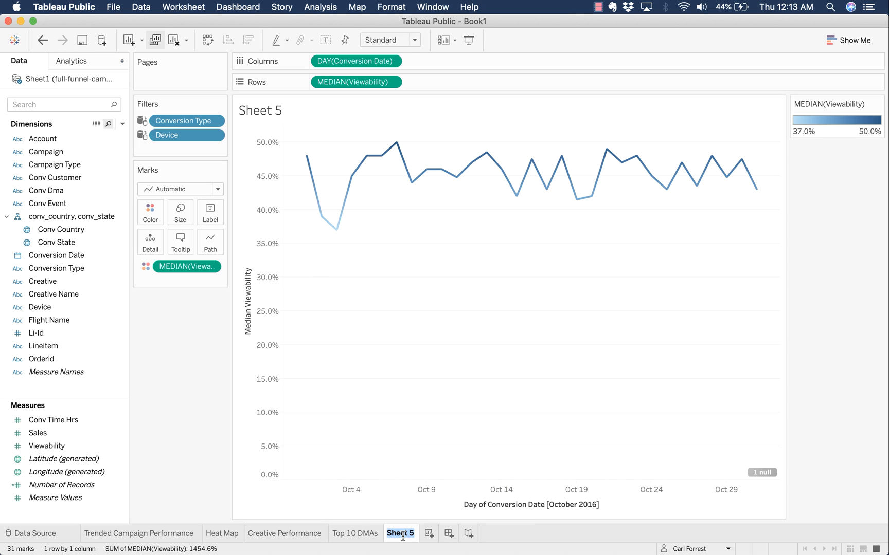
{"action": "type", "text": "Median Vie"}
{"action": "key", "text": "super+a"}
{"action": "type", "text": "Viewability"}
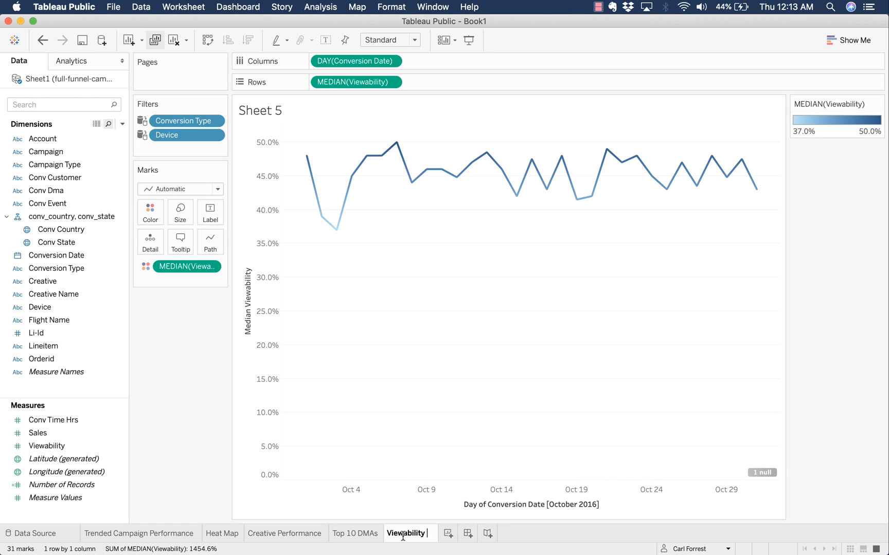
{"action": "type", "text": " Trended"}
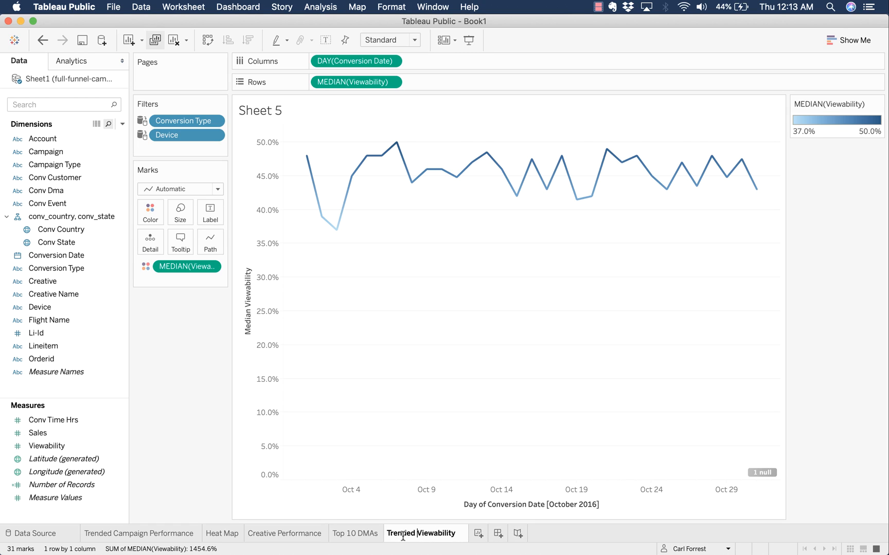
{"action": "key", "text": "Return"}
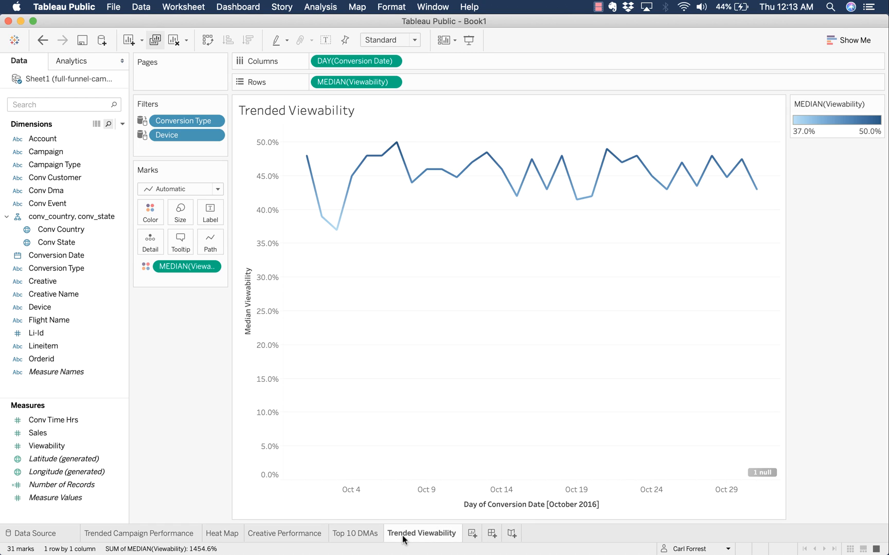
{"action": "left_click", "coordinate": [215, 540]}
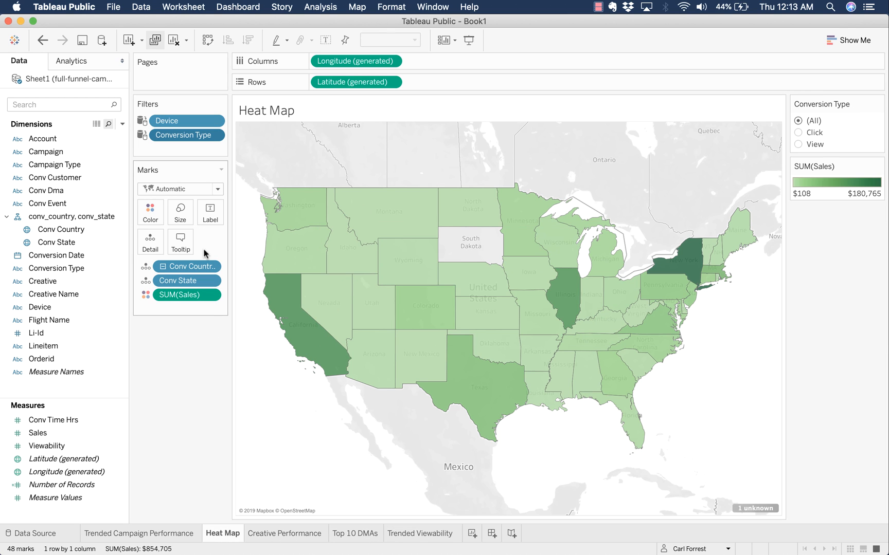
- Add two blank lines to the map tooltip and insert the Trended Viewability sheet there
{"action": "left_click", "coordinate": [180, 251]}
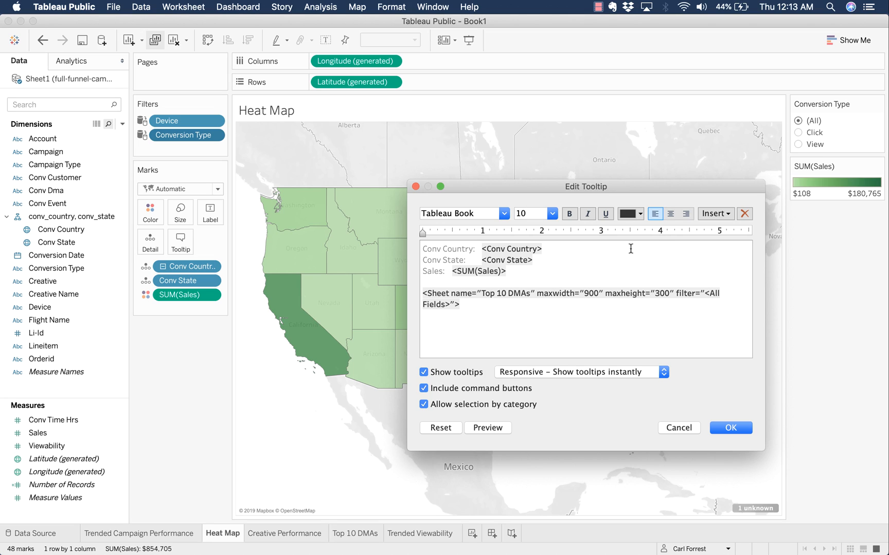
{"action": "key", "text": "Return"}
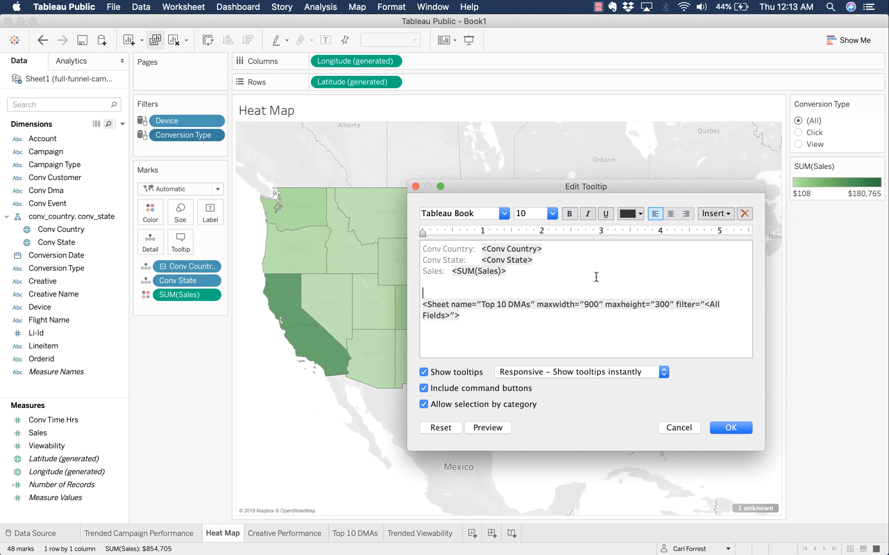
{"action": "key", "text": "Return"}
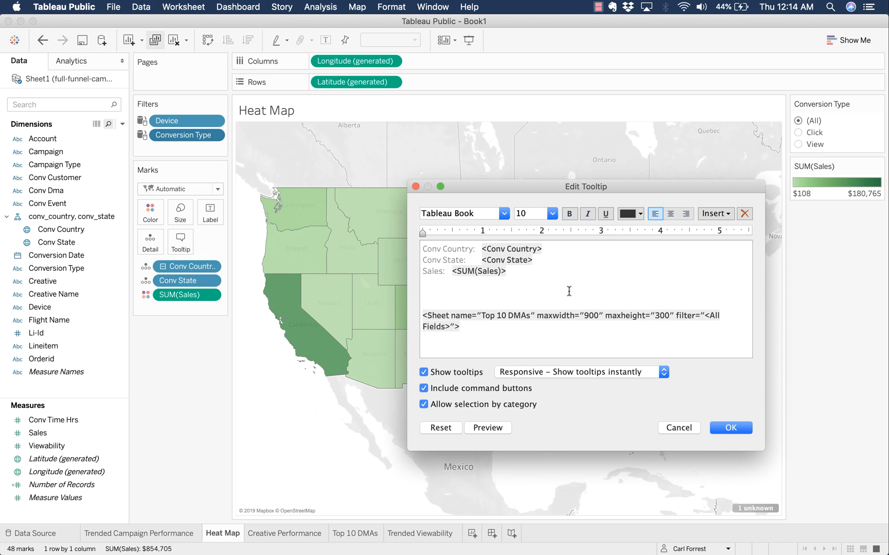
{"action": "left_click", "coordinate": [719, 214]}
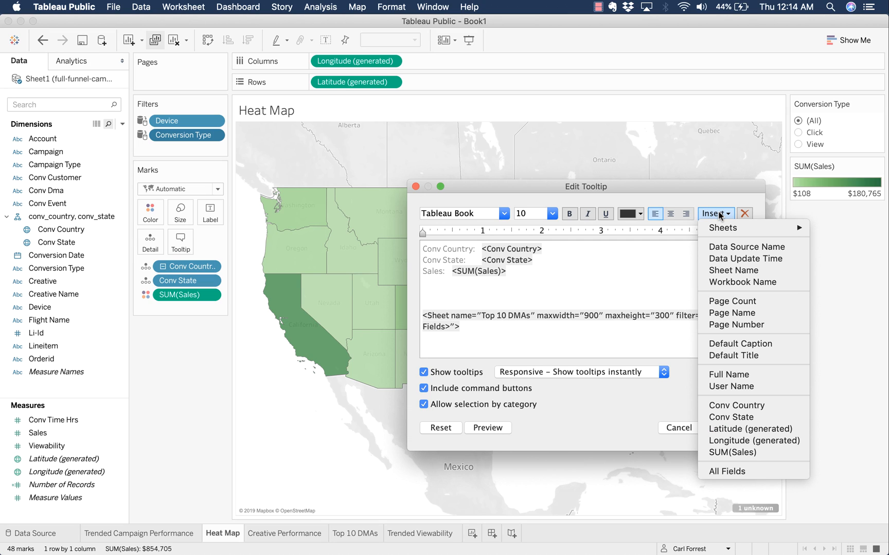
{"action": "mouse_move", "coordinate": [726, 226]}
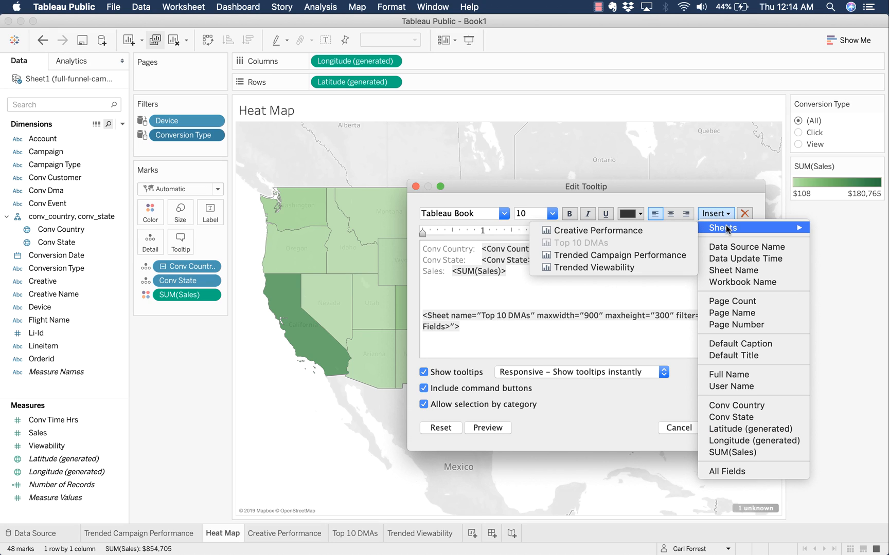
{"action": "left_click", "coordinate": [594, 260]}
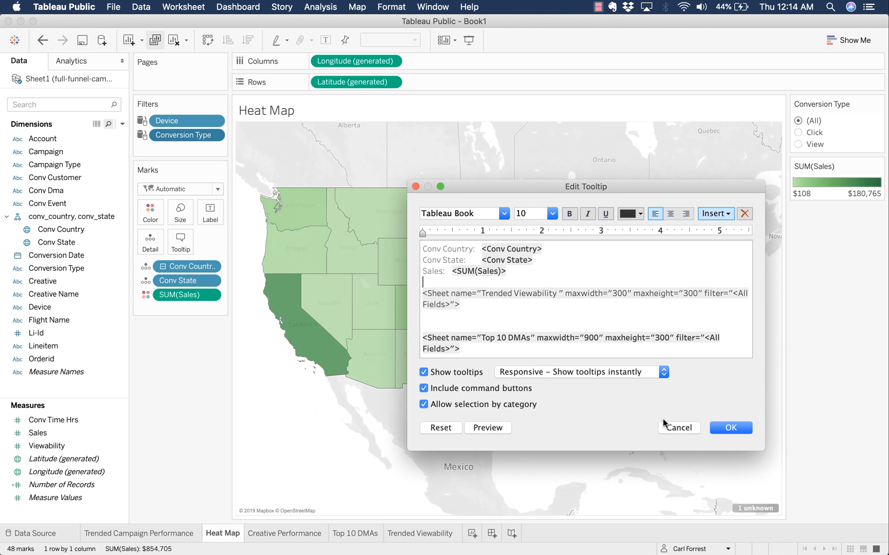
{"action": "left_click", "coordinate": [720, 427]}
{"action": "mouse_move", "coordinate": [472, 413]}
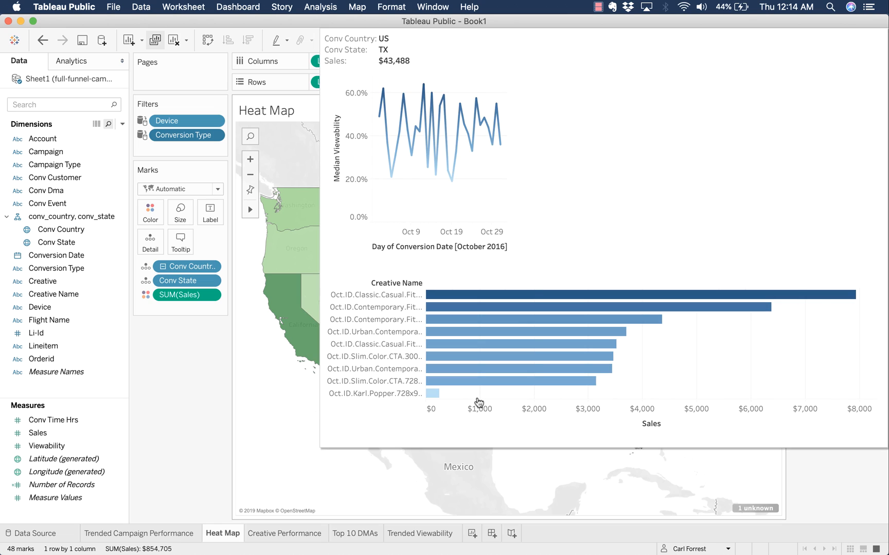
{"action": "mouse_move", "coordinate": [309, 355]}
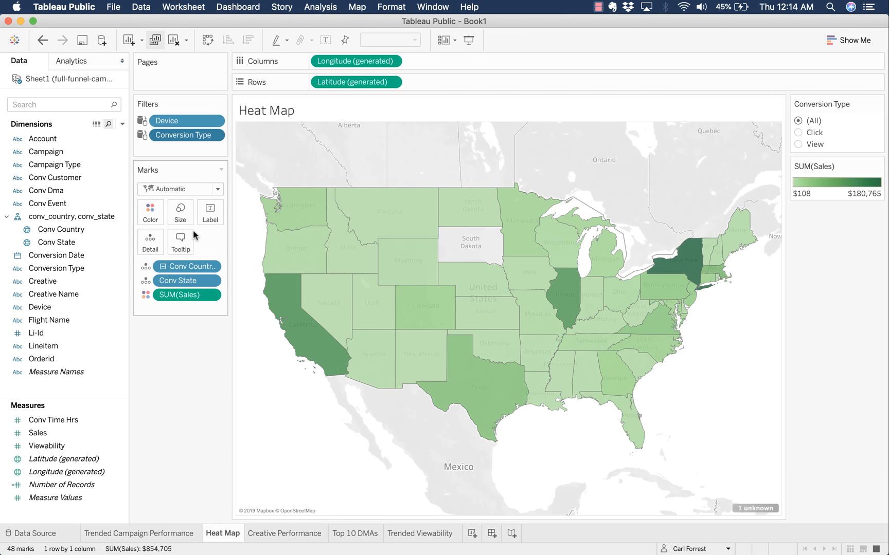
{"action": "left_click", "coordinate": [188, 236]}
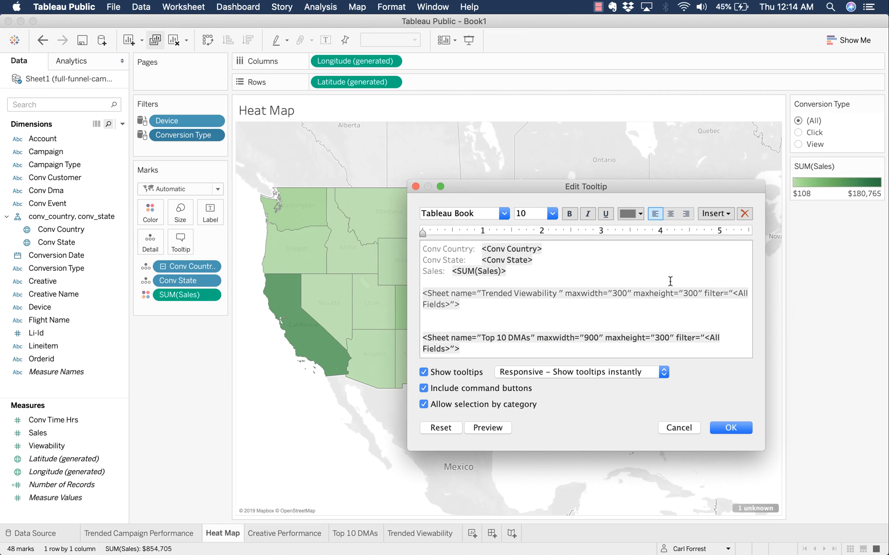
{"action": "left_click", "coordinate": [598, 338]}
{"action": "key", "text": "BackSpace"}
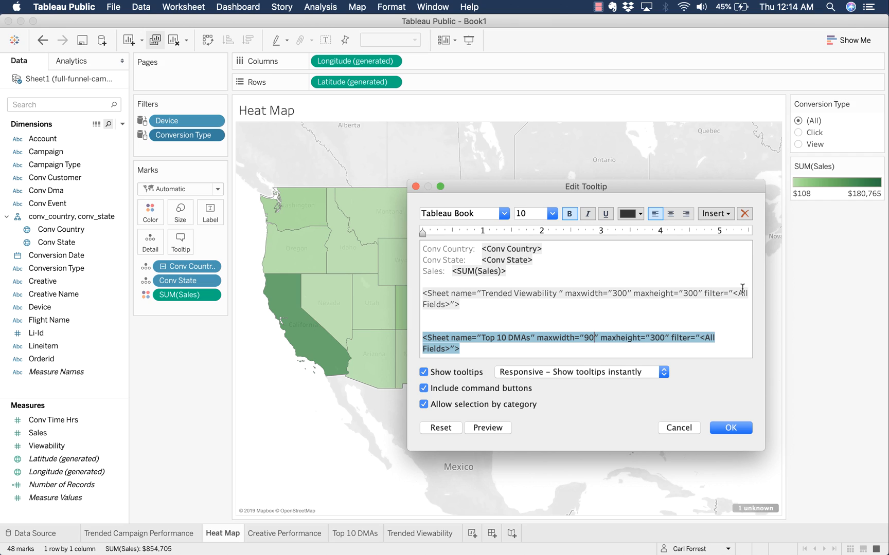
{"action": "key", "text": "BackSpace"}
{"action": "key", "text": "BackSpace"}
{"action": "type", "text": "600"}
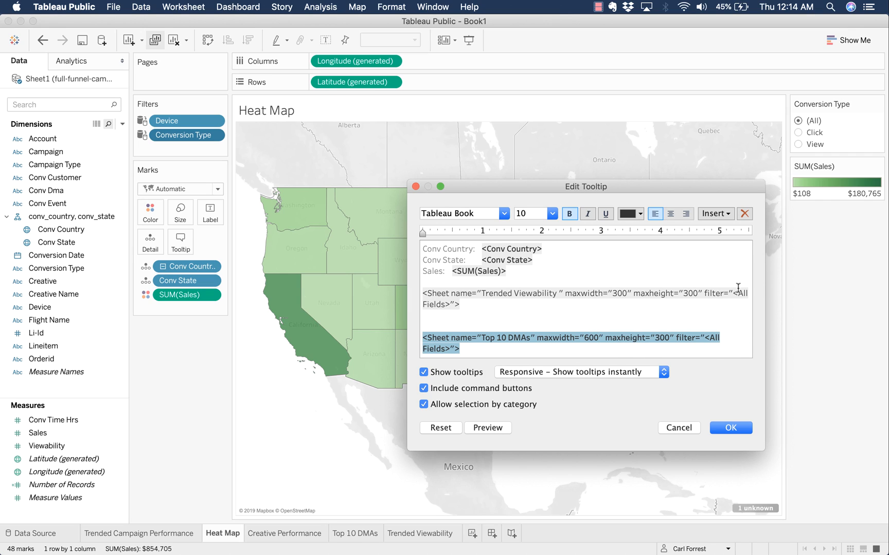
{"action": "left_click", "coordinate": [624, 291]}
{"action": "key", "text": "BackSpace"}
{"action": "key", "text": "BackSpace"}
{"action": "key", "text": "BackSpace"}
{"action": "type", "text": "600"}
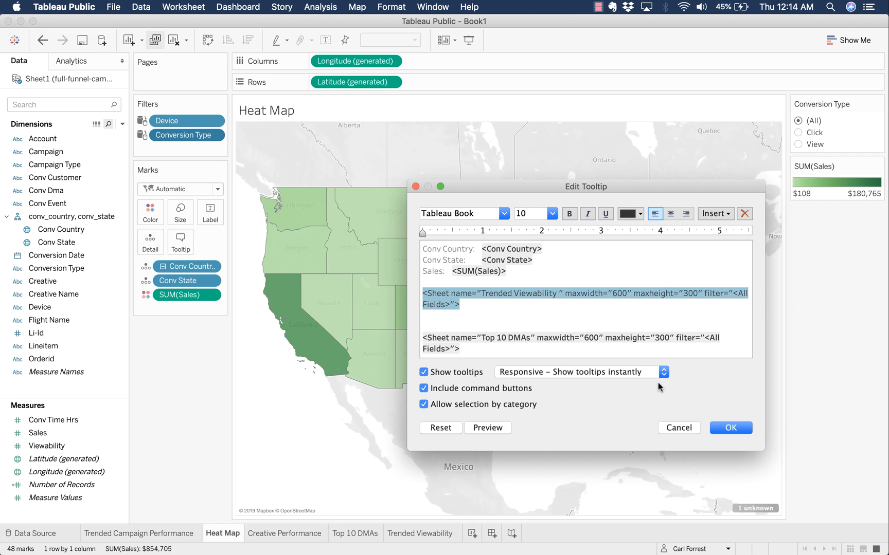
{"action": "left_click", "coordinate": [722, 427]}
{"action": "mouse_move", "coordinate": [497, 392]}
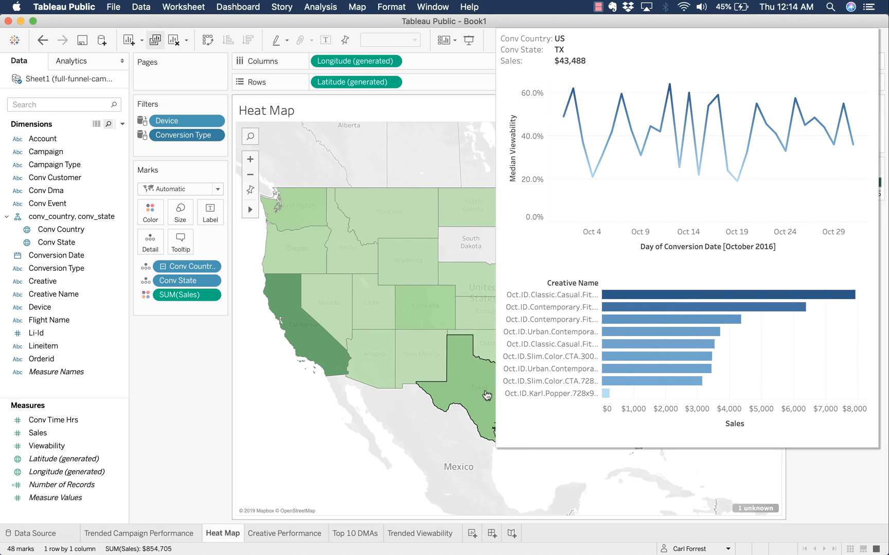
{"action": "mouse_move", "coordinate": [405, 373]}
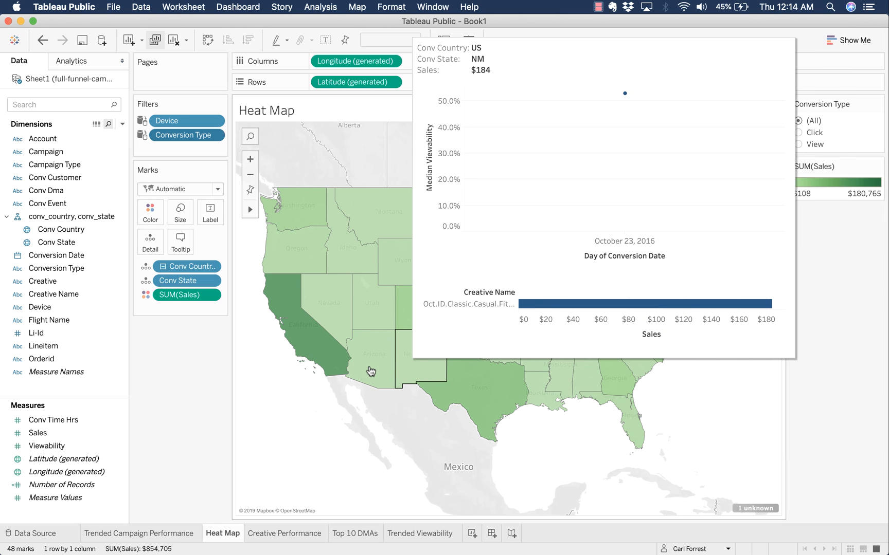
{"action": "mouse_move", "coordinate": [330, 363]}
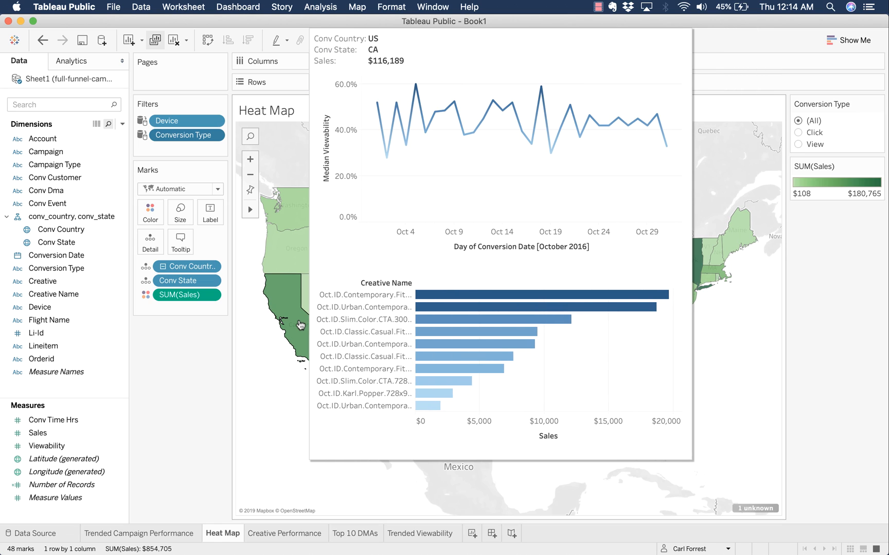
{"action": "mouse_move", "coordinate": [293, 261]}
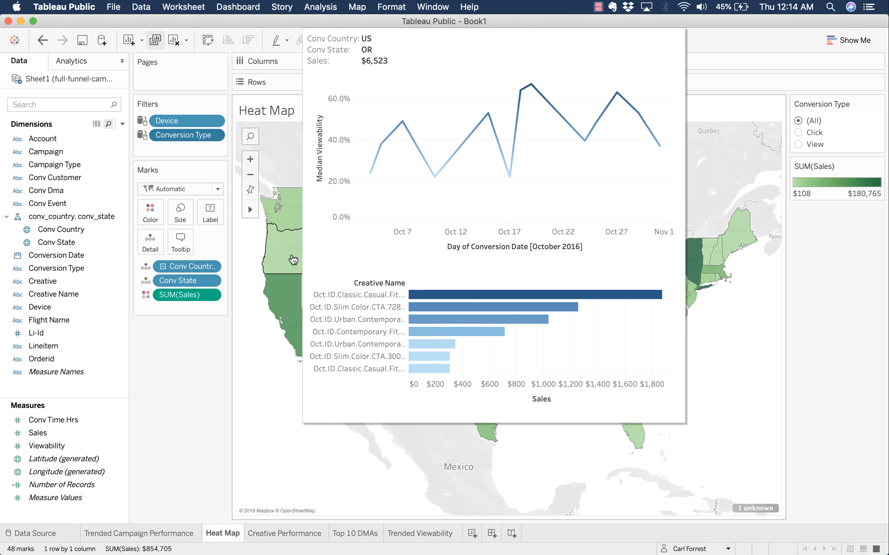
{"action": "mouse_move", "coordinate": [697, 291]}
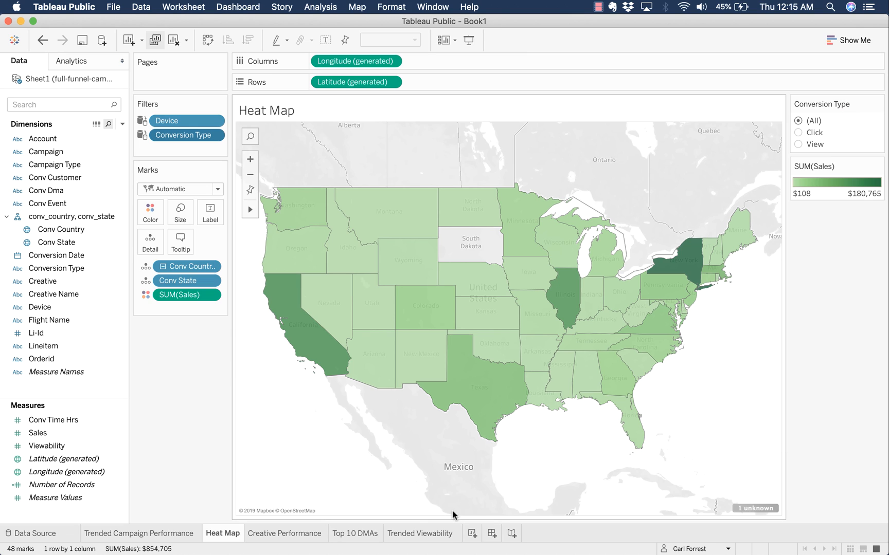
- Create Dashboard 1 with its size range set to Automatic
{"action": "left_click", "coordinate": [492, 534]}
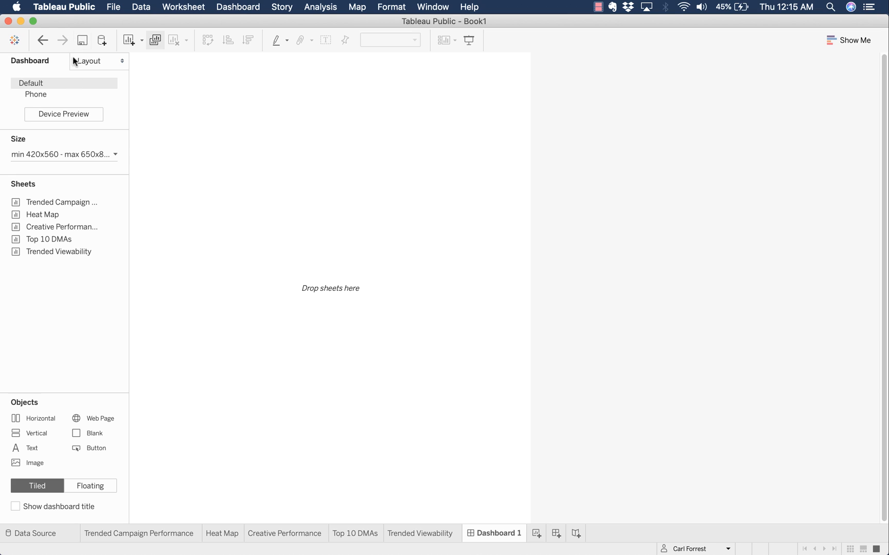
{"action": "left_click", "coordinate": [80, 156]}
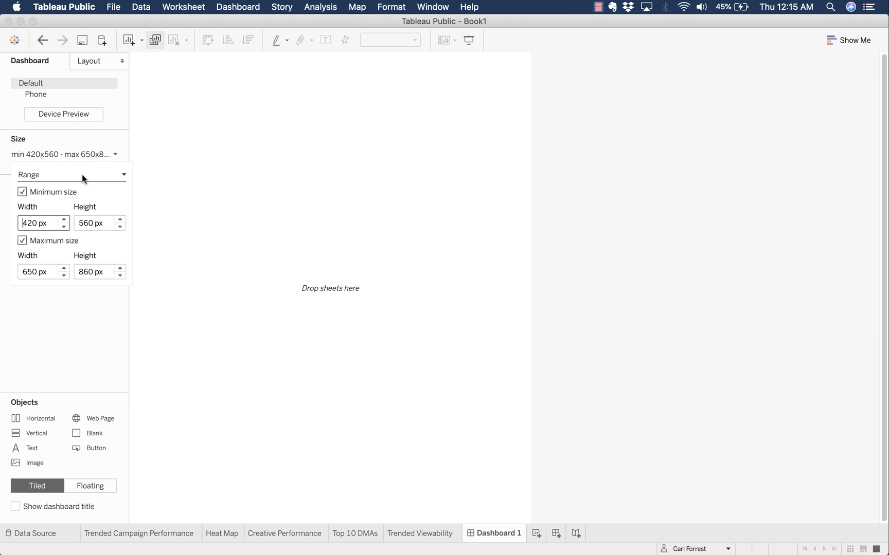
{"action": "left_click", "coordinate": [82, 176]}
{"action": "left_click", "coordinate": [102, 155]}
{"action": "left_click", "coordinate": [101, 155]}
{"action": "left_click", "coordinate": [102, 155]}
{"action": "left_click", "coordinate": [98, 177]}
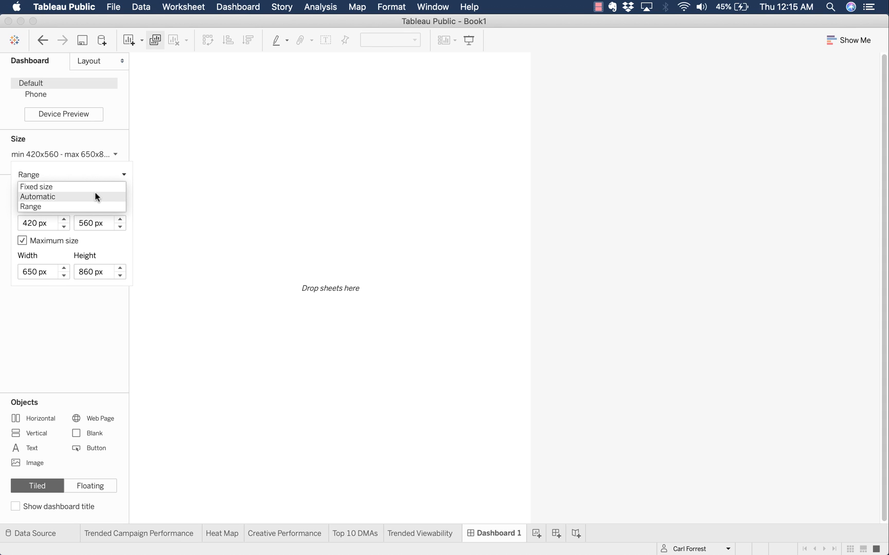
{"action": "left_click", "coordinate": [96, 196]}
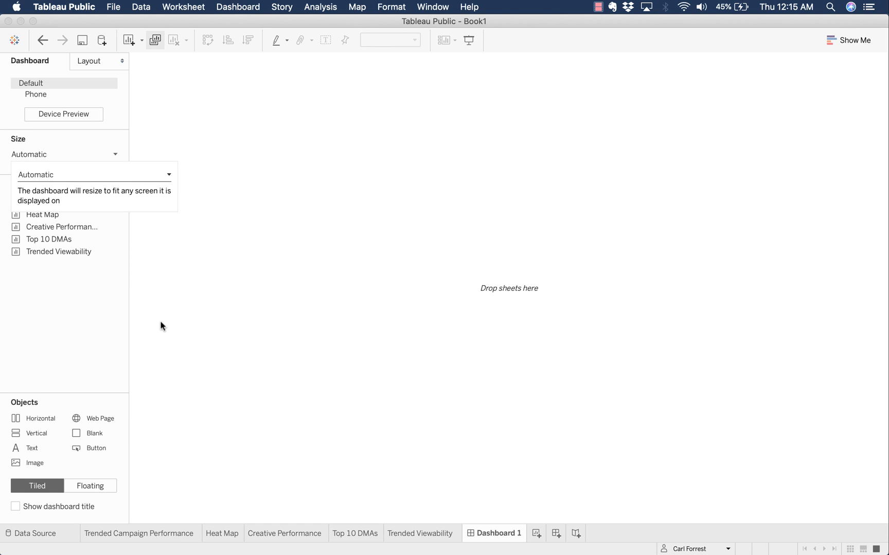
- Place Trended Campaign Performance on the dashboard and remove its Campaign legend
{"action": "left_click", "coordinate": [103, 313]}
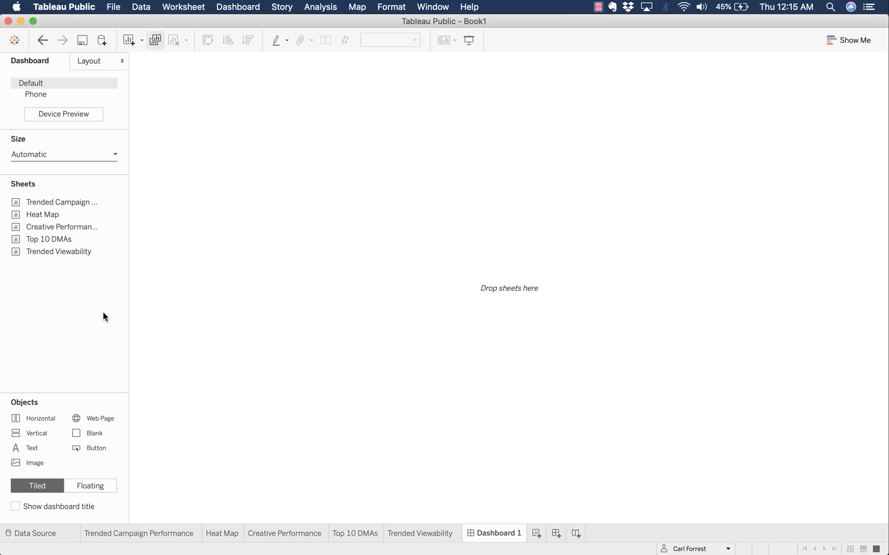
{"action": "left_click_drag", "start_coordinate": [90, 204], "coordinate": [211, 179]}
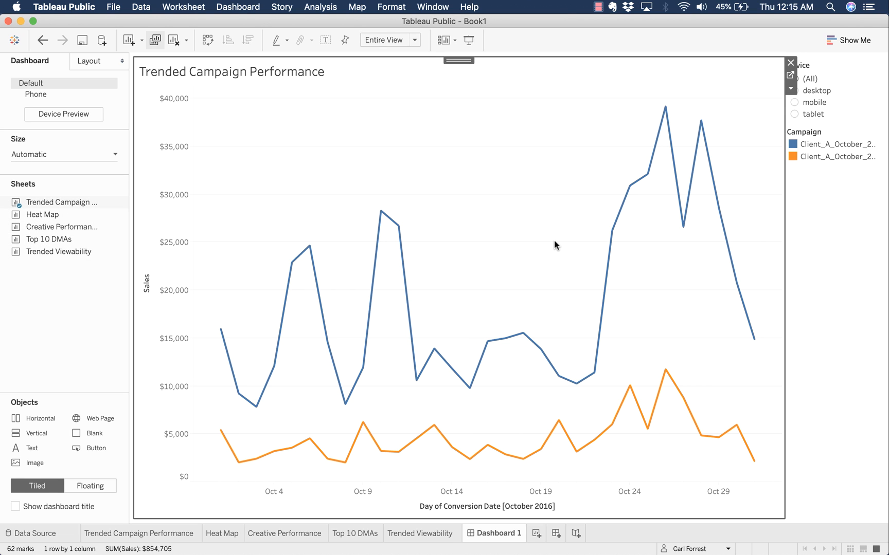
{"action": "left_click", "coordinate": [859, 217]}
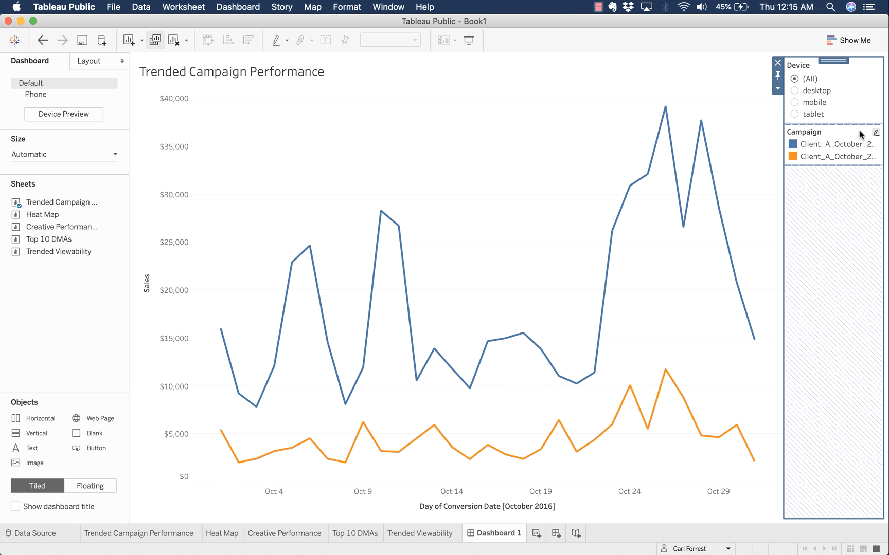
{"action": "left_click", "coordinate": [863, 135]}
{"action": "left_click", "coordinate": [778, 130]}
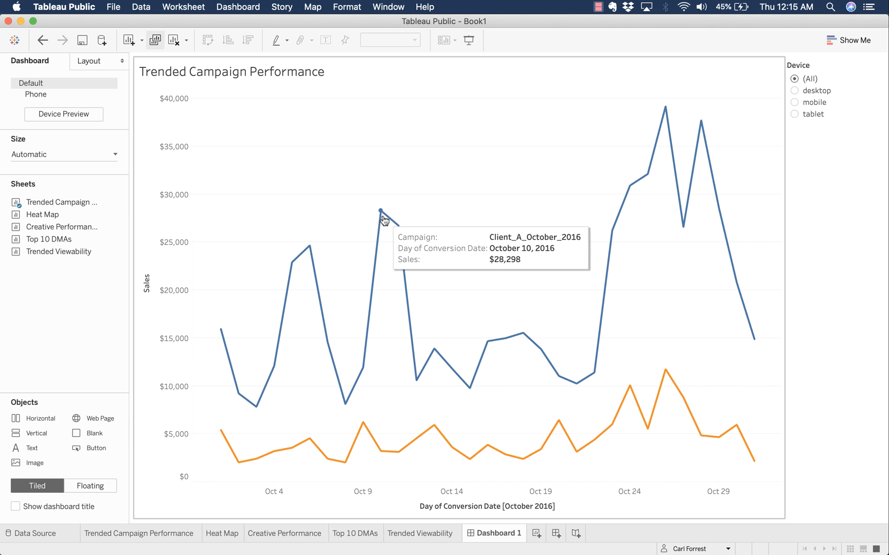
- Place the Heat Map right of the trend chart and Creative Performance below both
{"action": "mouse_move", "coordinate": [397, 222]}
{"action": "left_click_drag", "start_coordinate": [31, 216], "coordinate": [662, 172]}
{"action": "mouse_move", "coordinate": [86, 241]}
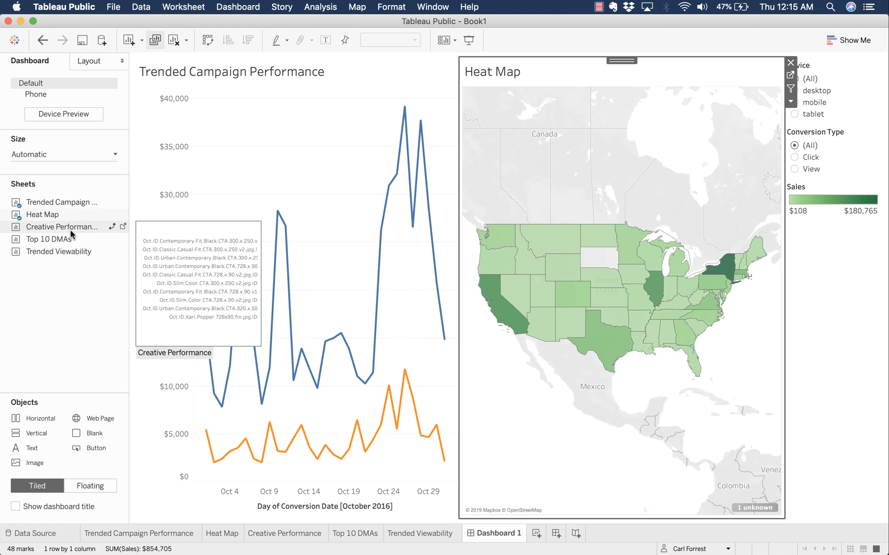
{"action": "left_click_drag", "start_coordinate": [71, 228], "coordinate": [464, 513]}
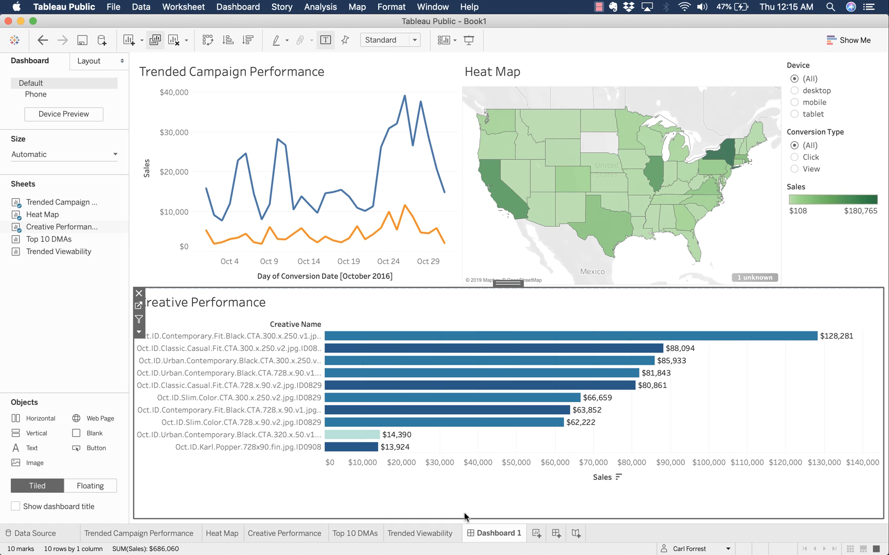
{"action": "mouse_move", "coordinate": [60, 243]}
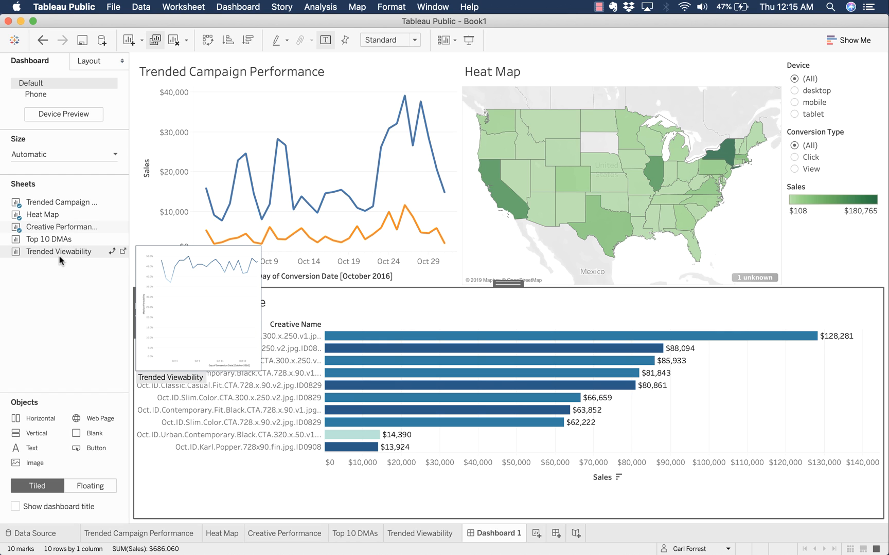
- Retitle the Top 10 DMAs worksheet as 'Top 10 Creatives'
{"action": "left_click", "coordinate": [350, 535]}
{"action": "double_click", "coordinate": [350, 535]}
{"action": "type", "text": "Top 10 Creatives"}
{"action": "key", "text": "Return"}
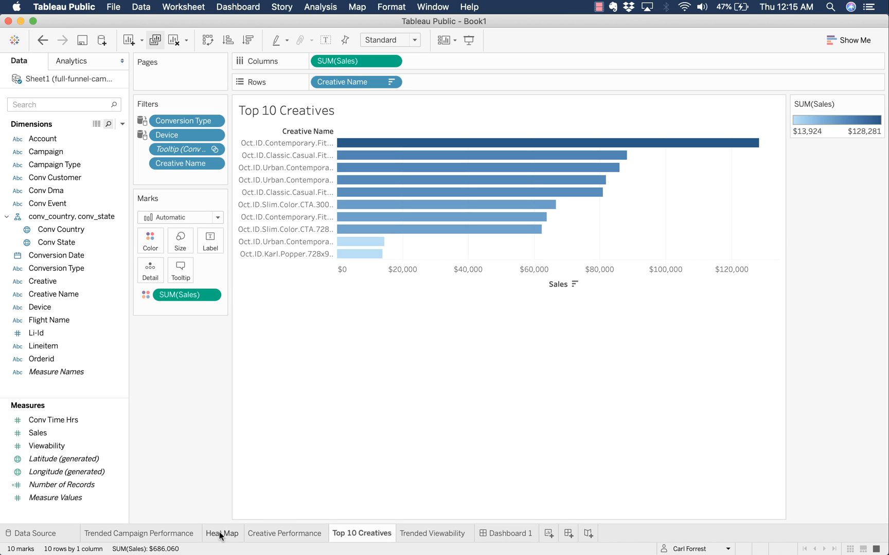
- Remove the heat map's Sales legend from Dashboard 1
{"action": "left_click", "coordinate": [513, 534]}
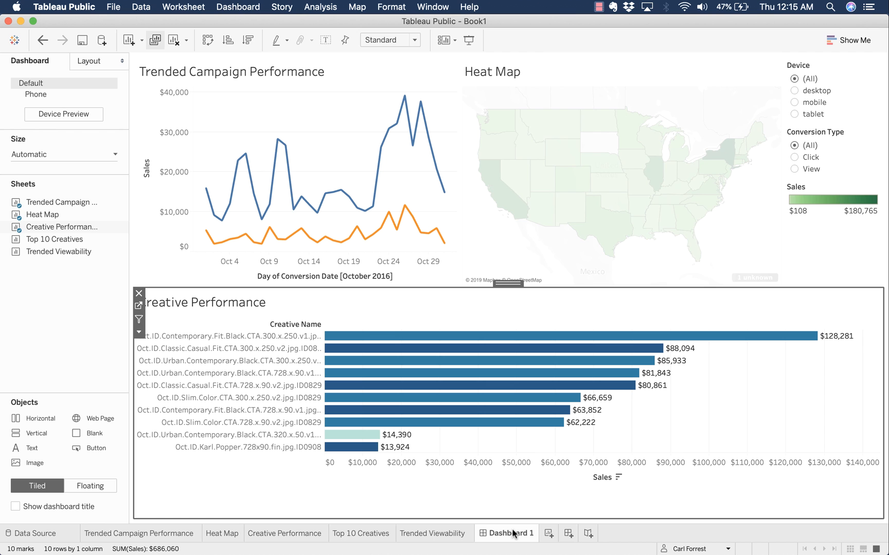
{"action": "left_click", "coordinate": [66, 328]}
{"action": "left_click", "coordinate": [841, 196]}
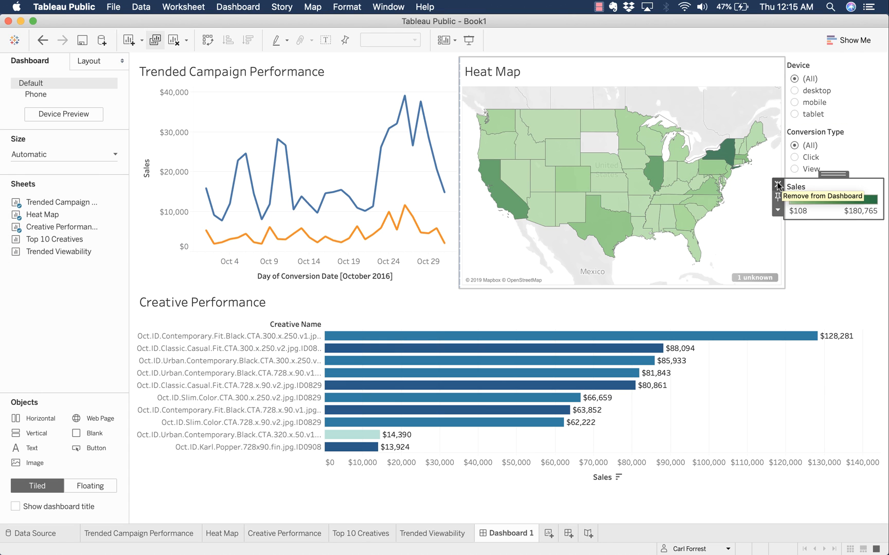
{"action": "left_click", "coordinate": [778, 186]}
- Move the Device and Conversion Type filters into a narrowed column along the right edge
{"action": "left_click", "coordinate": [878, 191]}
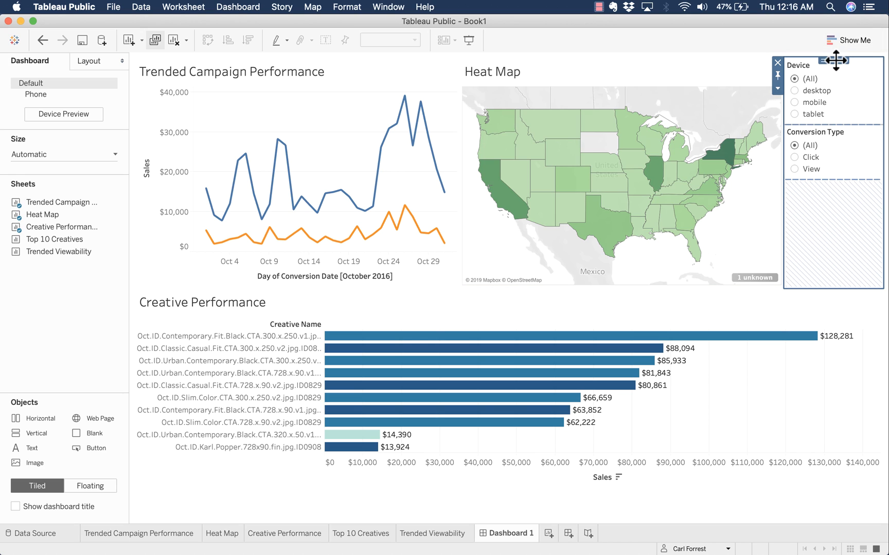
{"action": "left_click_drag", "start_coordinate": [836, 60], "coordinate": [886, 83]}
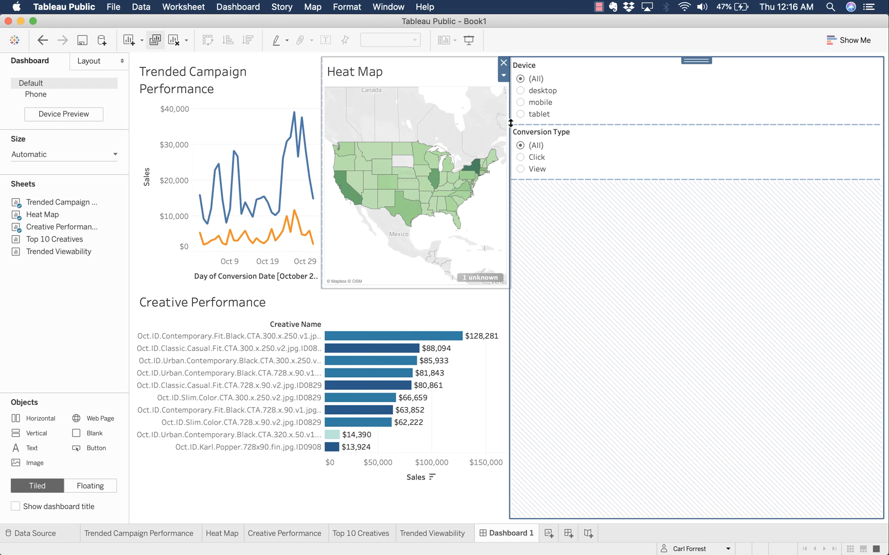
{"action": "left_click_drag", "start_coordinate": [510, 124], "coordinate": [792, 123]}
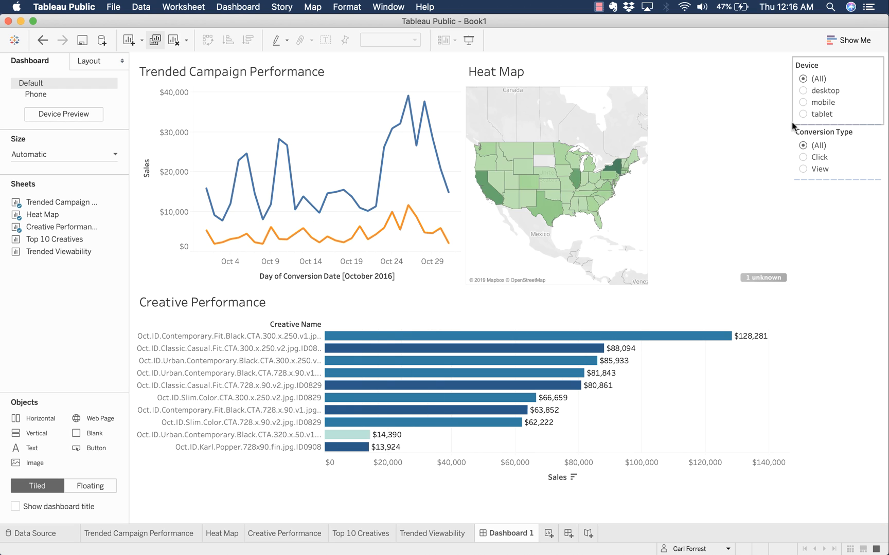
{"action": "left_click", "coordinate": [805, 302]}
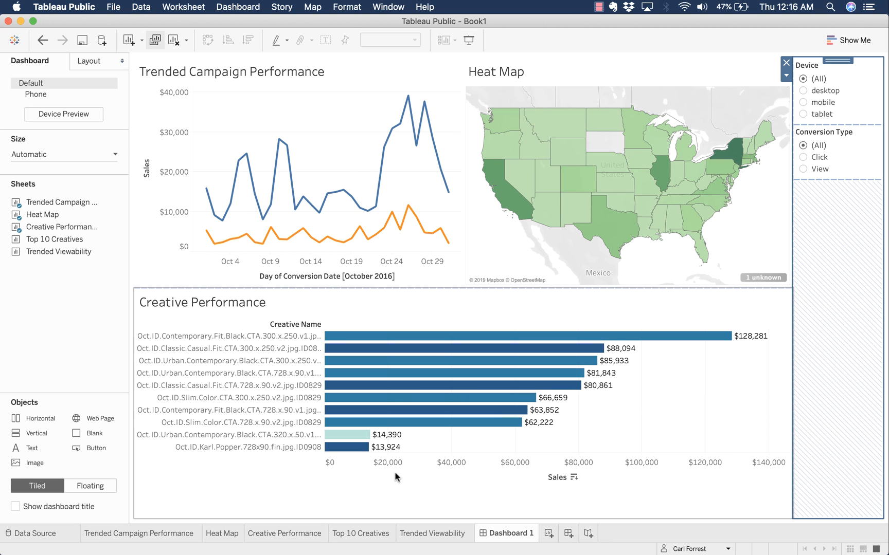
{"action": "left_click", "coordinate": [402, 502]}
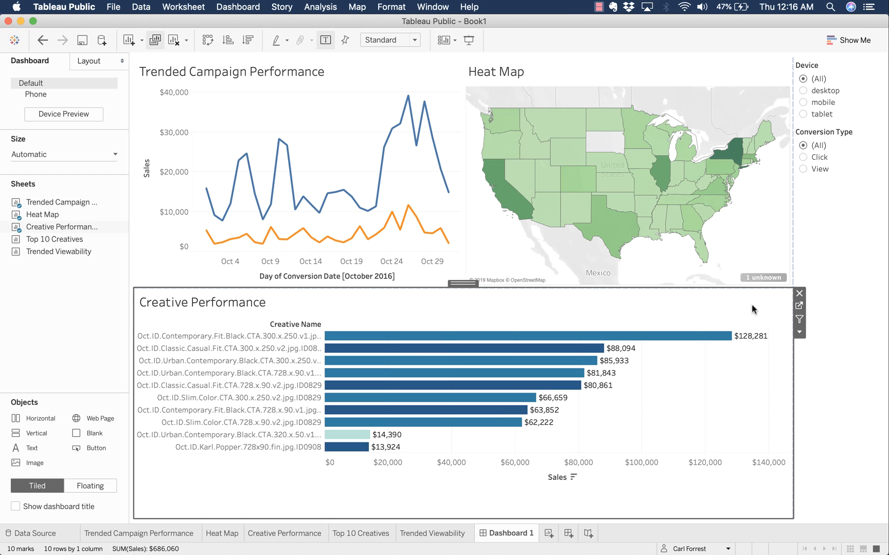
{"action": "left_click", "coordinate": [798, 329]}
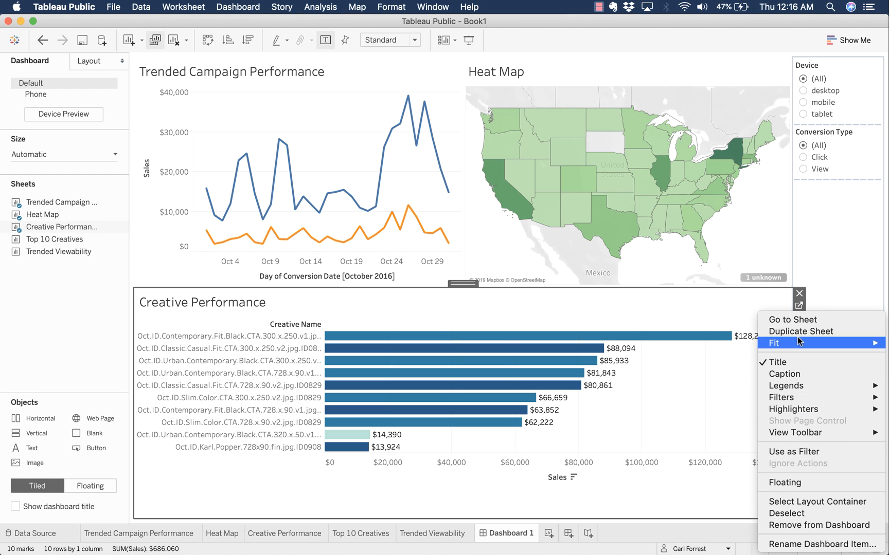
{"action": "mouse_move", "coordinate": [799, 343]}
{"action": "left_click", "coordinate": [738, 380]}
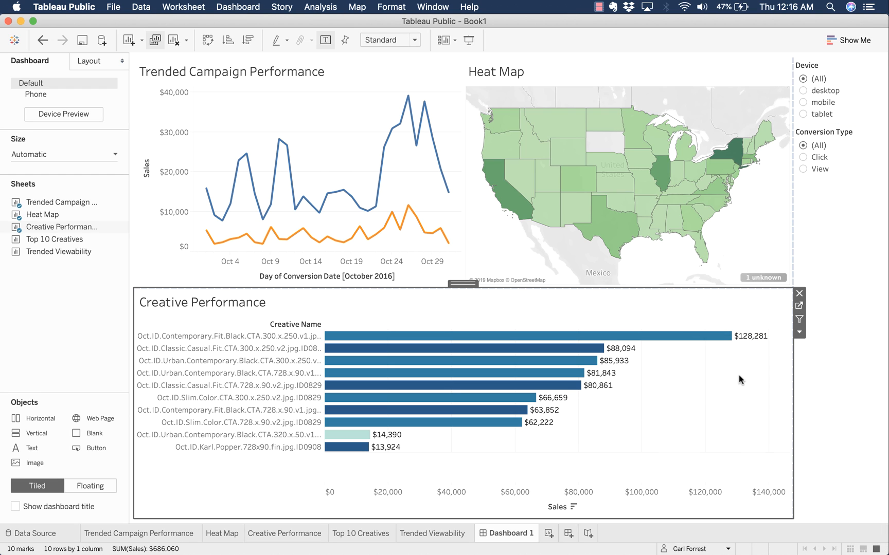
{"action": "left_click", "coordinate": [326, 88]}
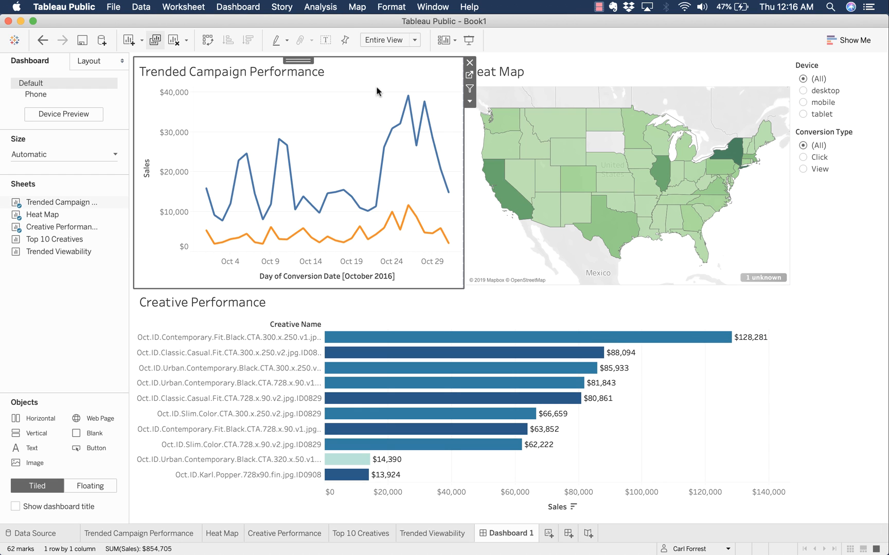
{"action": "left_click", "coordinate": [472, 102]}
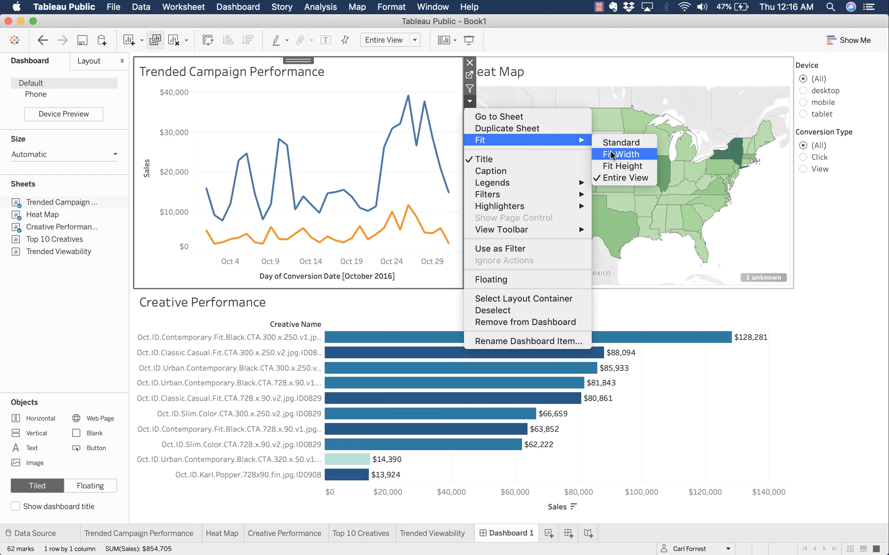
{"action": "left_click", "coordinate": [420, 71]}
{"action": "left_click", "coordinate": [669, 65]}
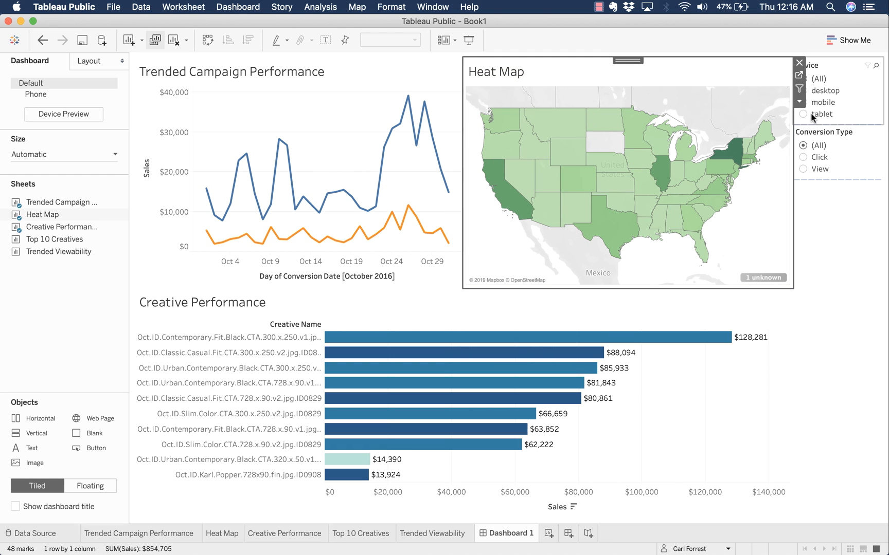
{"action": "left_click", "coordinate": [798, 103]}
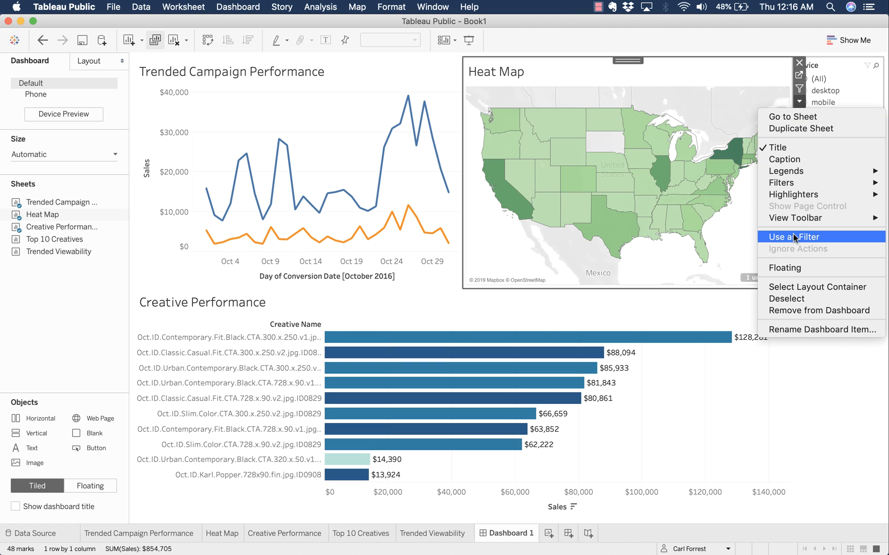
{"action": "left_click", "coordinate": [663, 265]}
{"action": "left_click", "coordinate": [378, 244]}
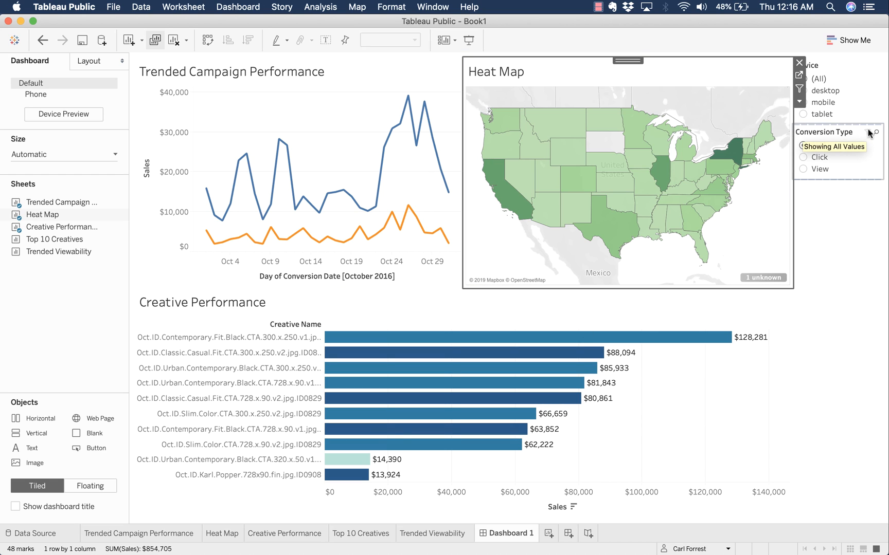
- Try the Device filter as mobile, tablet, desktop and All, and Conversion Type as View and Click
{"action": "left_click", "coordinate": [847, 83]}
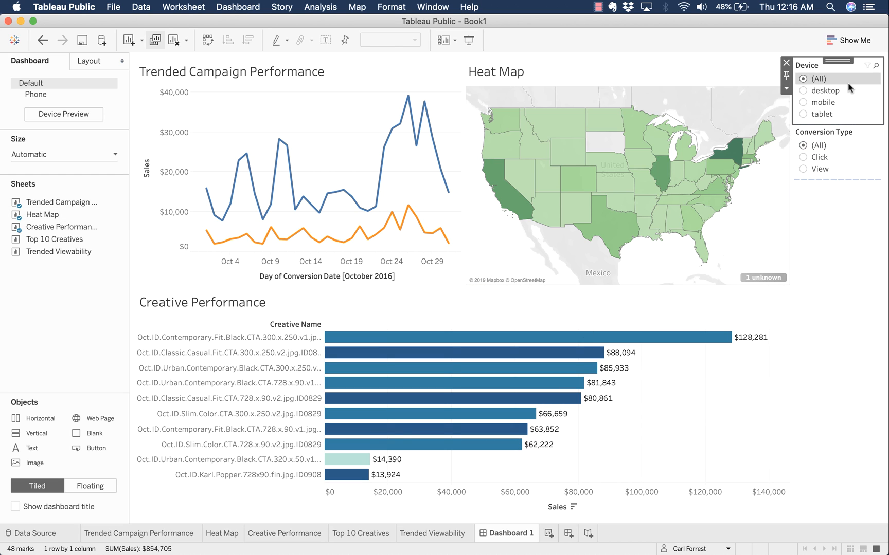
{"action": "left_click", "coordinate": [803, 103]}
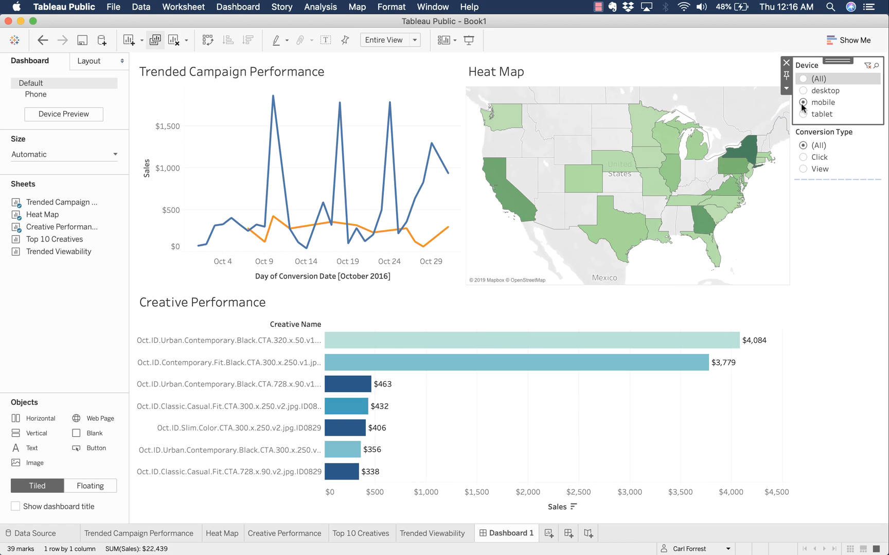
{"action": "left_click", "coordinate": [802, 114]}
{"action": "left_click", "coordinate": [803, 91]}
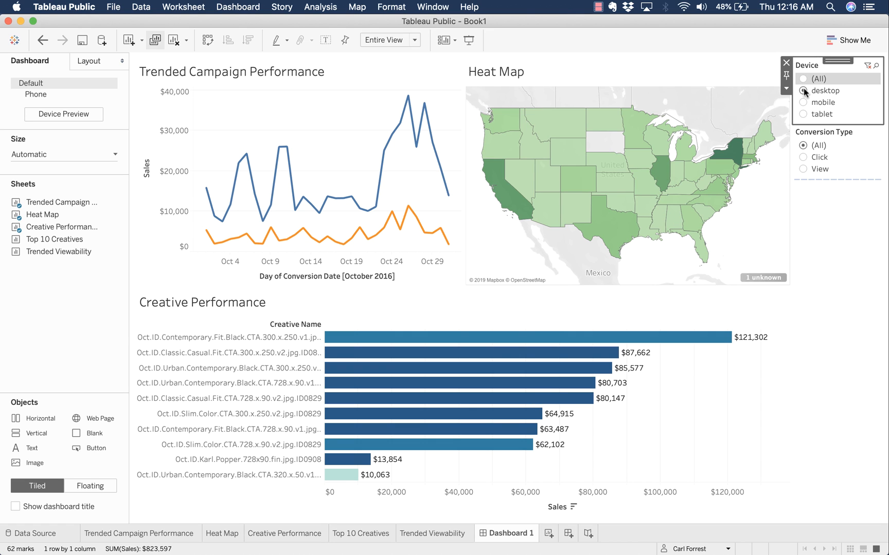
{"action": "left_click", "coordinate": [802, 79]}
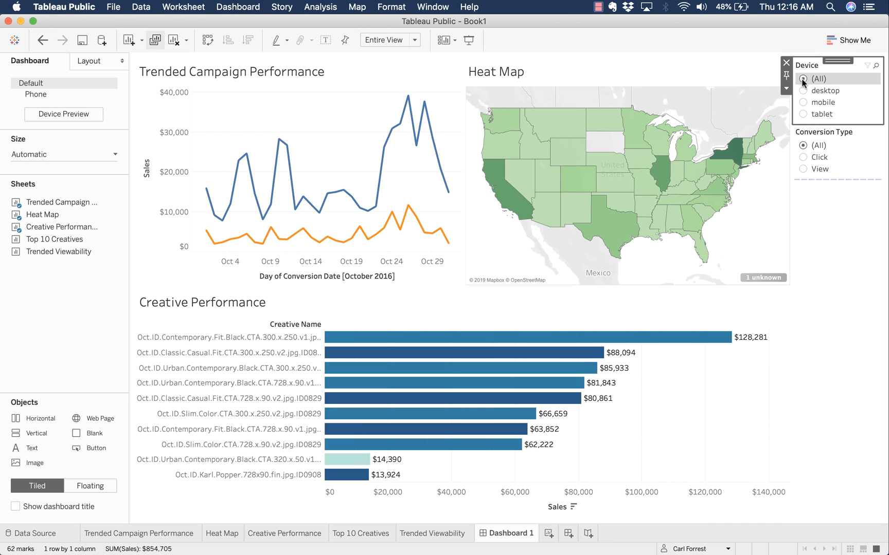
{"action": "left_click", "coordinate": [803, 102]}
{"action": "left_click", "coordinate": [803, 170]}
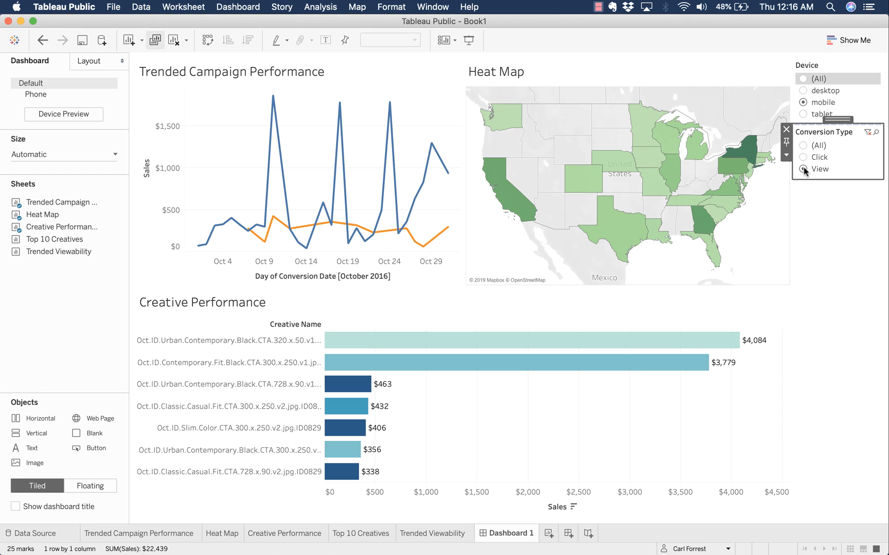
{"action": "left_click", "coordinate": [803, 158]}
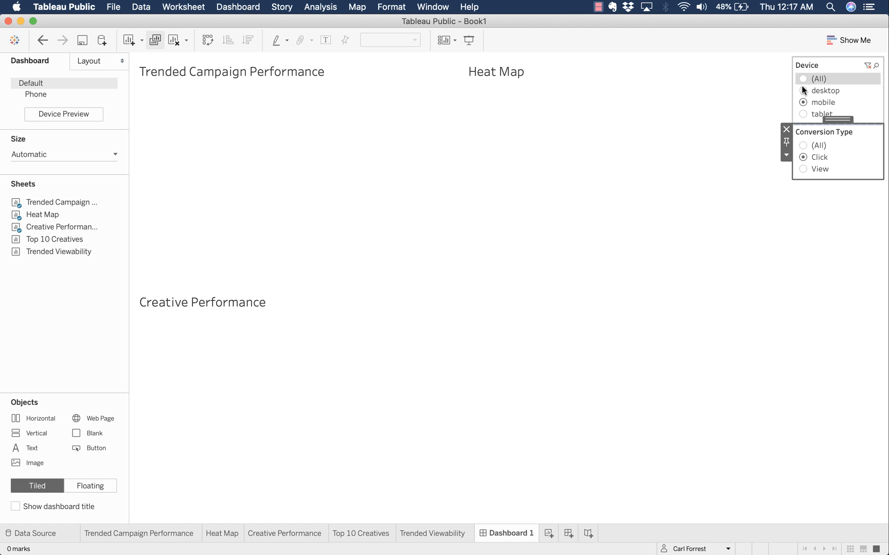
- Filter to desktop devices and View conversions, then select California to view its tooltip
{"action": "left_click", "coordinate": [803, 91]}
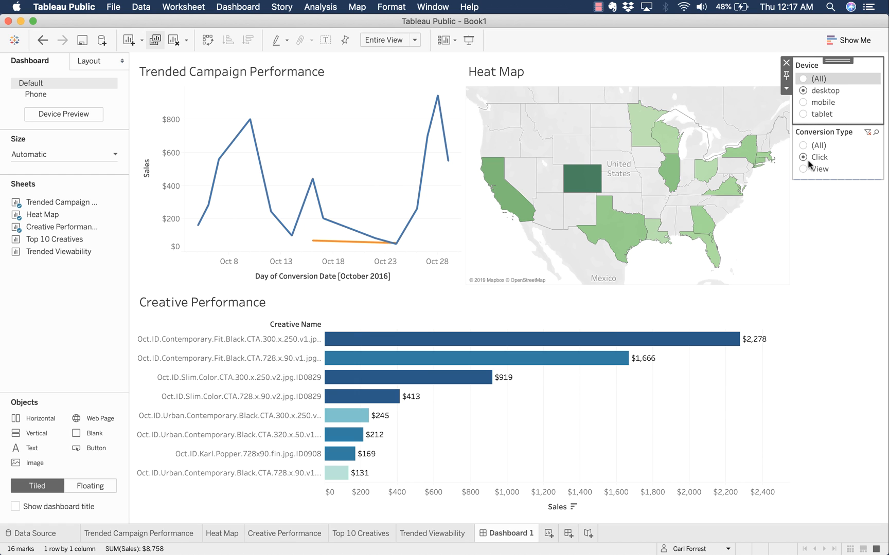
{"action": "left_click", "coordinate": [806, 174]}
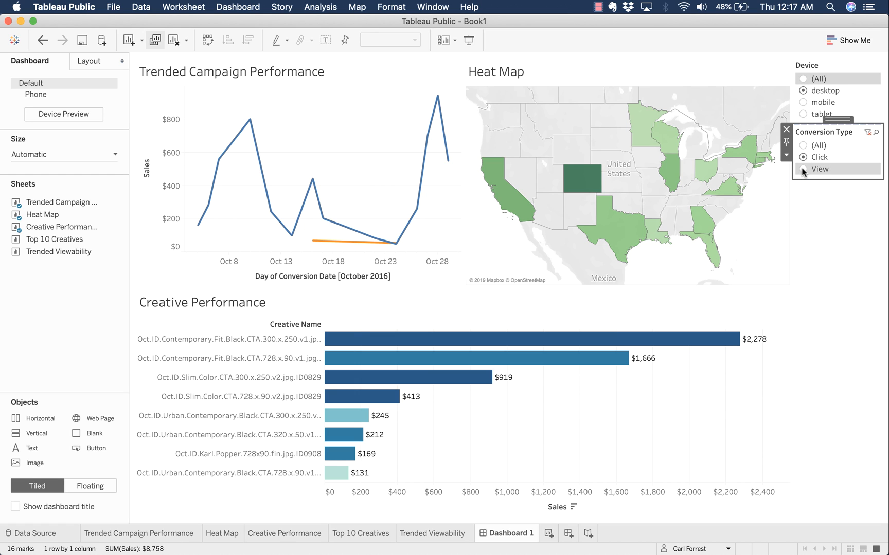
{"action": "left_click", "coordinate": [803, 169]}
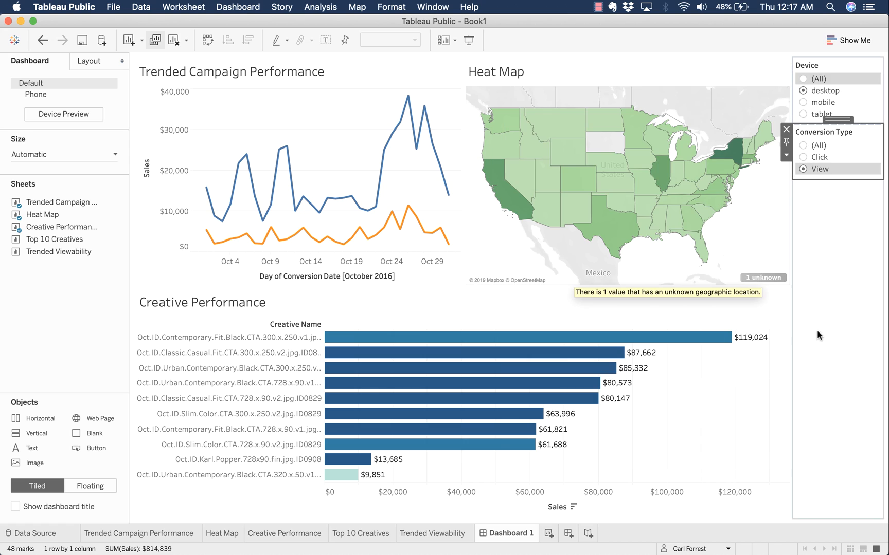
{"action": "mouse_move", "coordinate": [512, 204]}
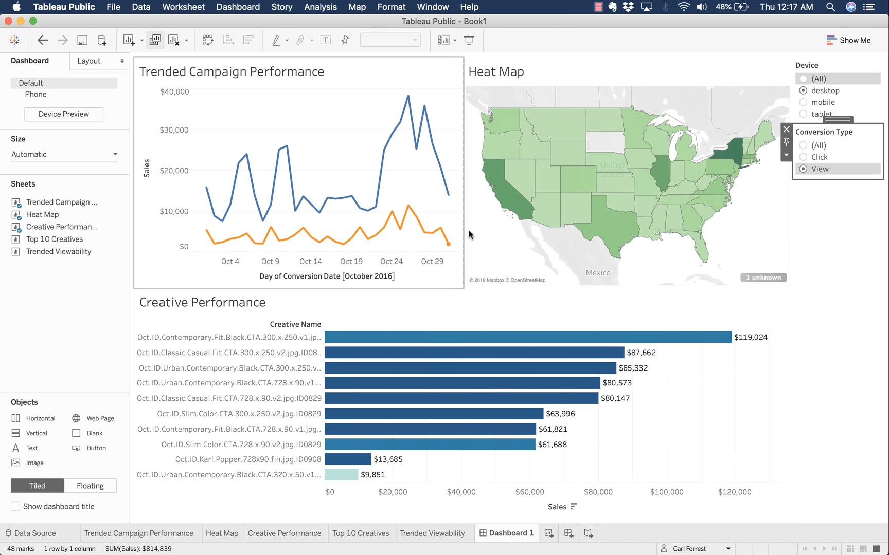
{"action": "left_click", "coordinate": [506, 203]}
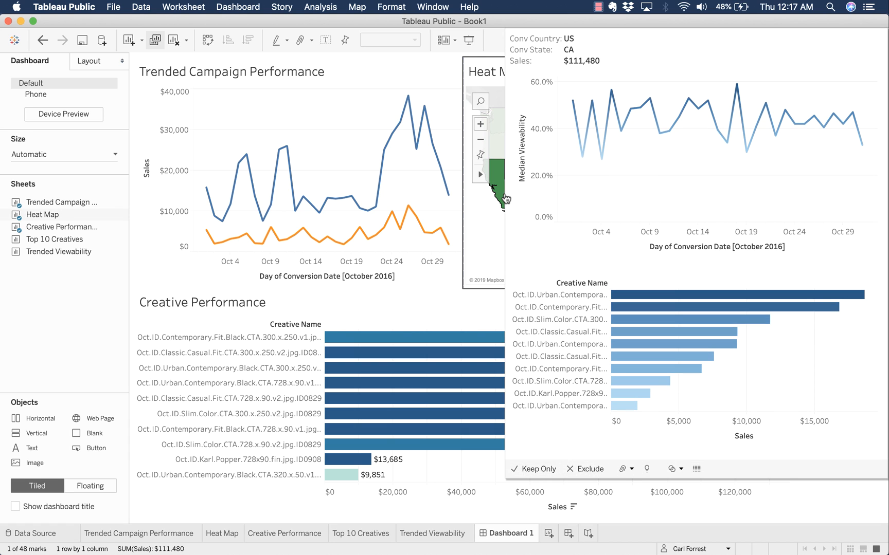
- Enable Use as Filter on the Heat Map, Trended Campaign Performance and Creative Performance charts
{"action": "left_click", "coordinate": [493, 221]}
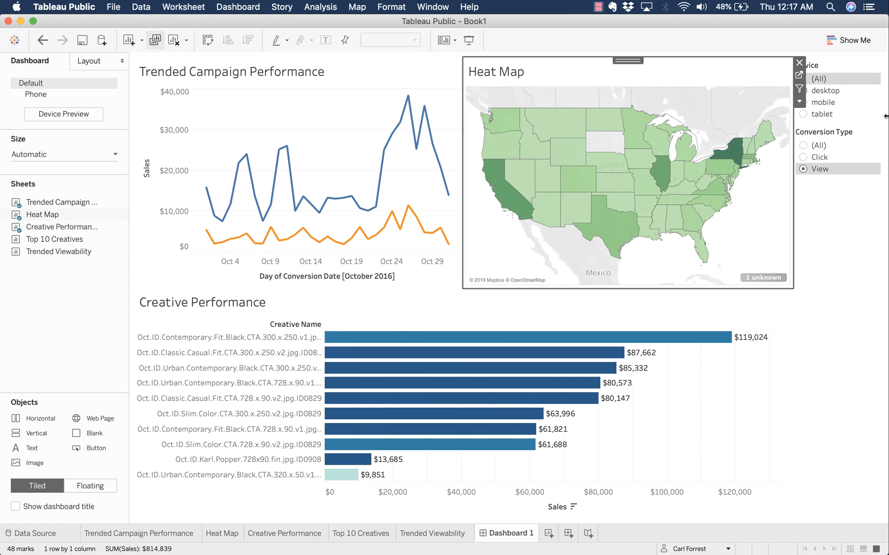
{"action": "left_click", "coordinate": [799, 90]}
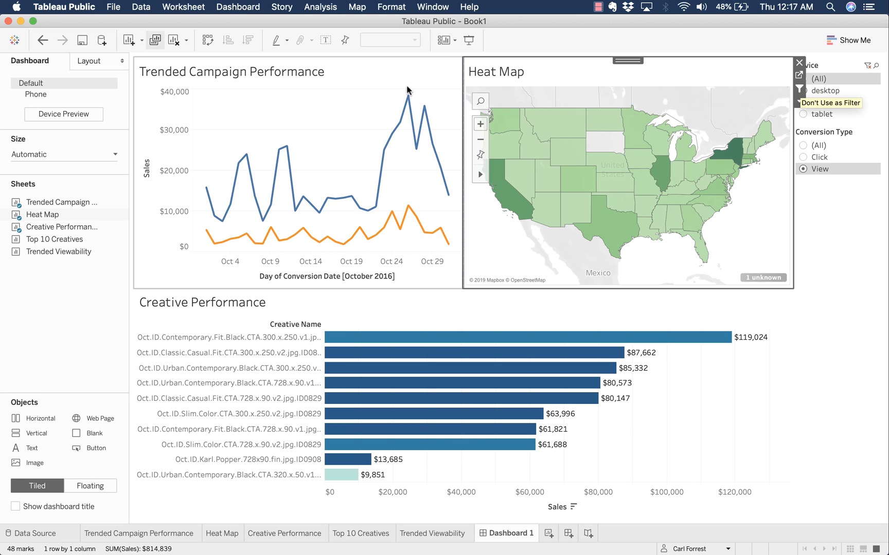
{"action": "left_click", "coordinate": [390, 76]}
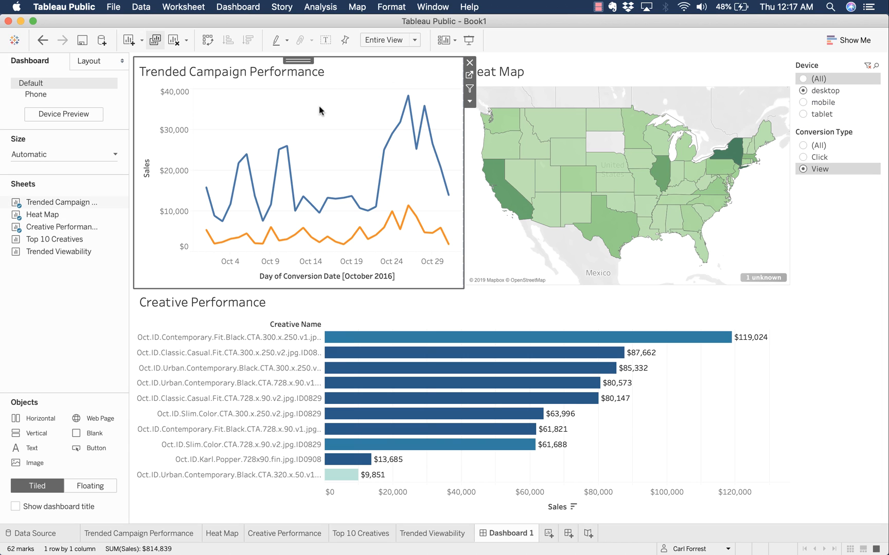
{"action": "left_click", "coordinate": [470, 89]}
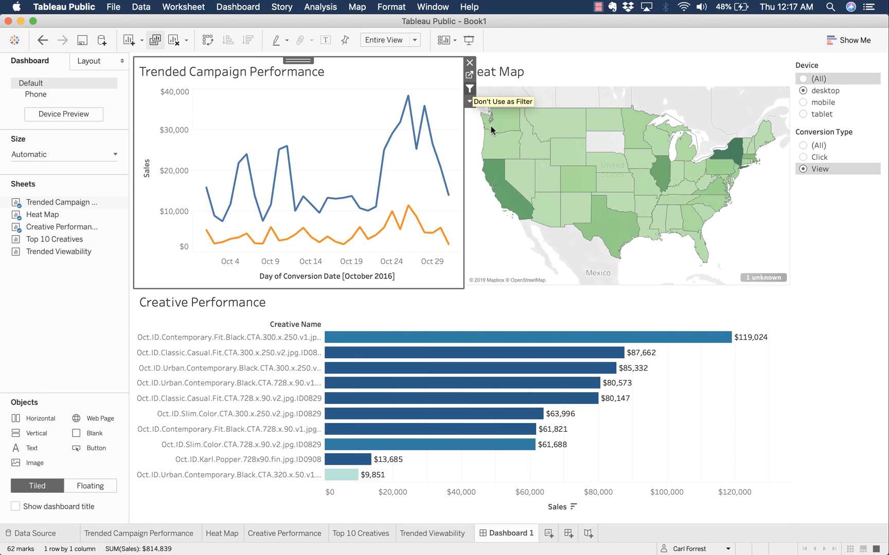
{"action": "left_click", "coordinate": [696, 419]}
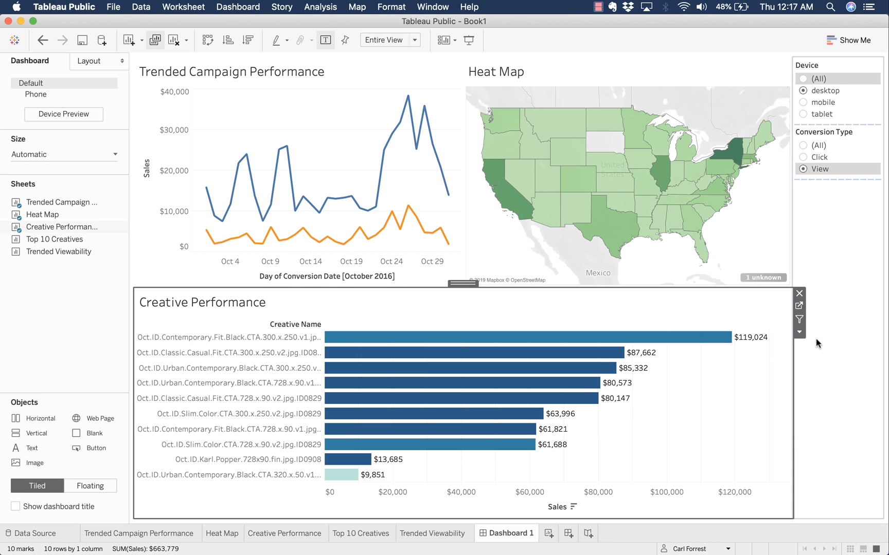
{"action": "left_click", "coordinate": [800, 319]}
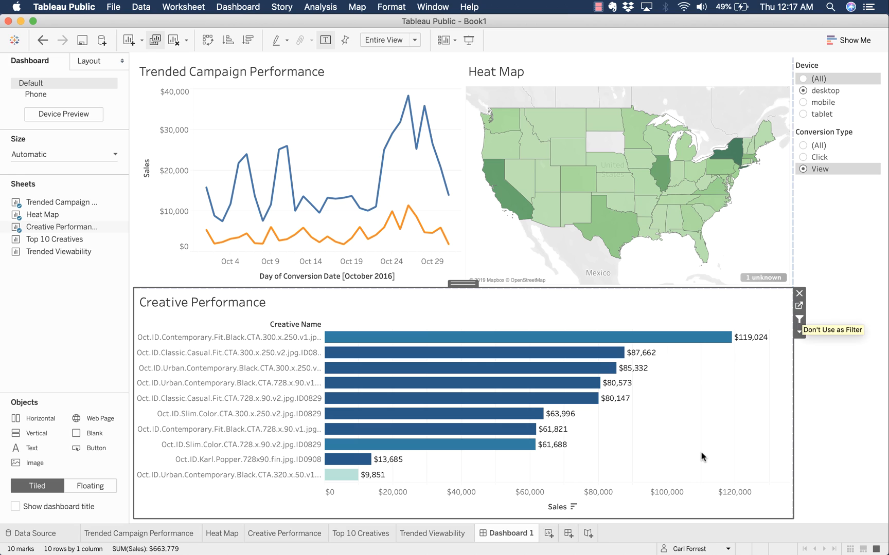
{"action": "mouse_move", "coordinate": [347, 474]}
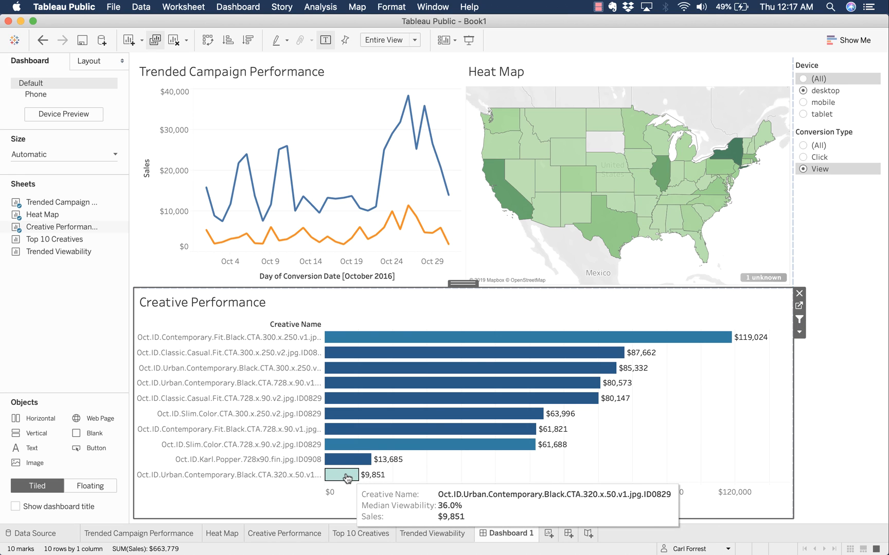
- Cross-filter by the $9,851 creative bar, reset Device and Conversion Type to all, then deselect it
{"action": "left_click", "coordinate": [347, 476]}
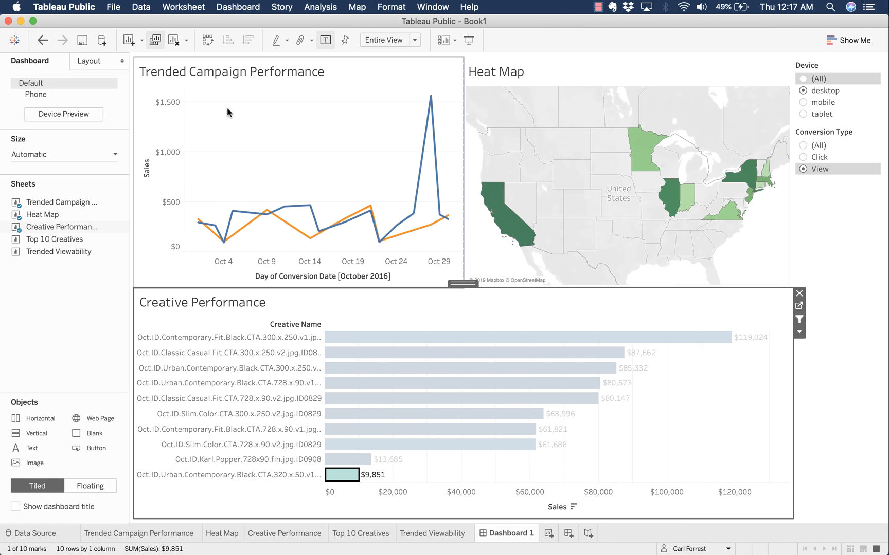
{"action": "left_click", "coordinate": [803, 79]}
{"action": "left_click", "coordinate": [803, 146]}
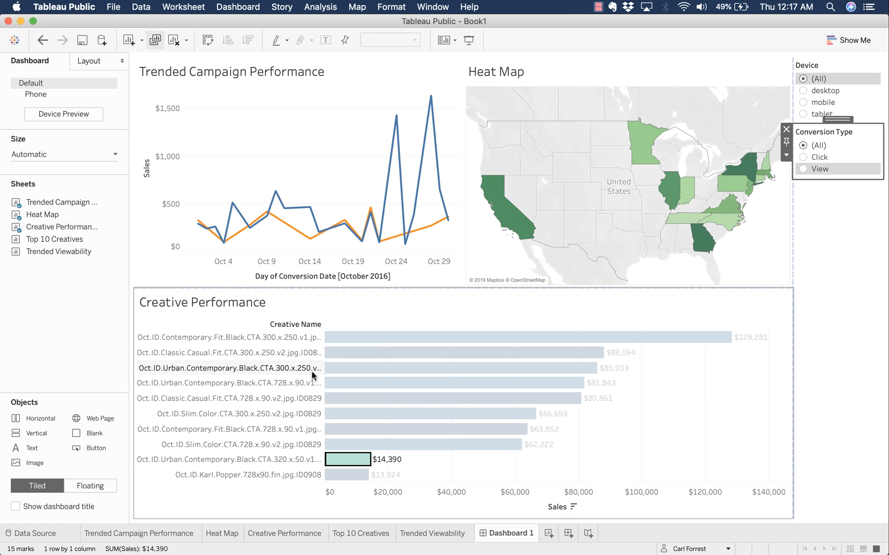
{"action": "left_click", "coordinate": [340, 460]}
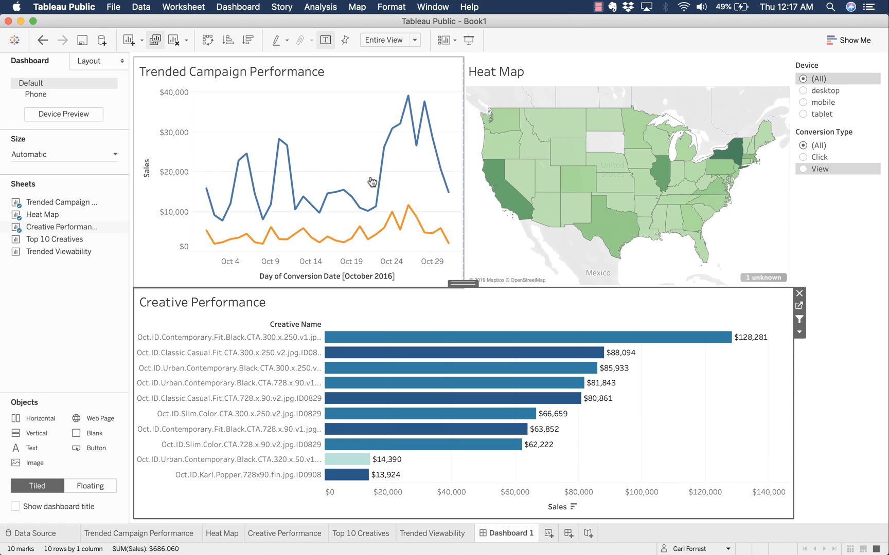
- Filter the dashboard by the Oct 27 trend point, then clear the selection to restore totals
{"action": "left_click", "coordinate": [417, 147]}
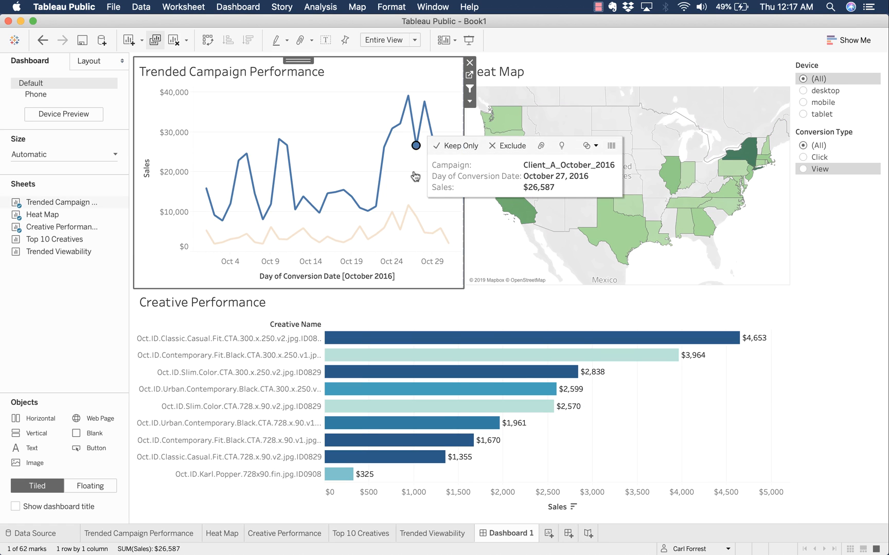
{"action": "left_click", "coordinate": [415, 146]}
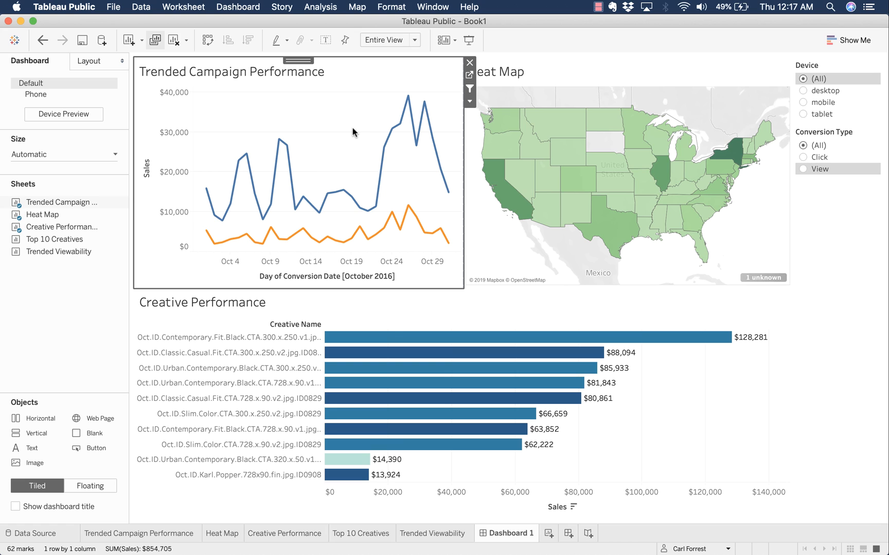
{"action": "left_click", "coordinate": [106, 278]}
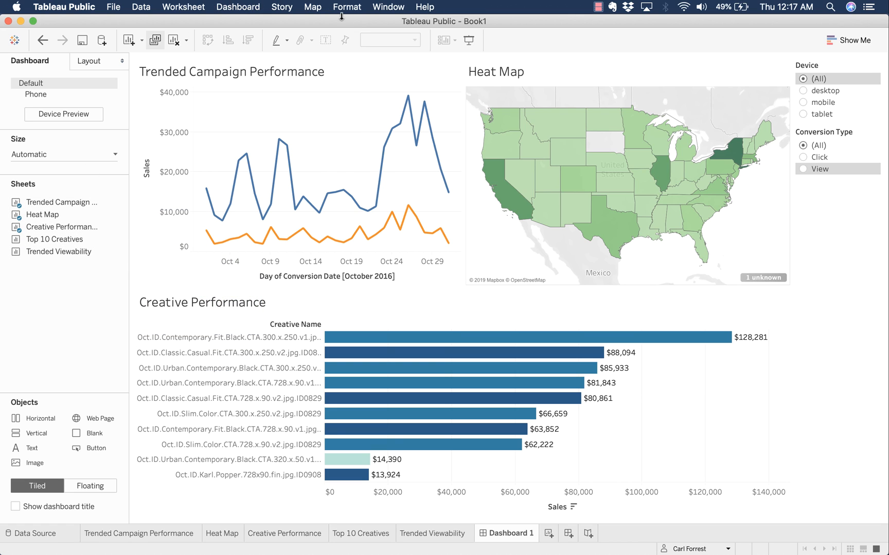
{"action": "left_click", "coordinate": [114, 6]}
- Publish the workbook to Tableau Public titled 'MKT 188- Workshop 3: Full Funnel Analysis'
{"action": "left_click", "coordinate": [135, 92]}
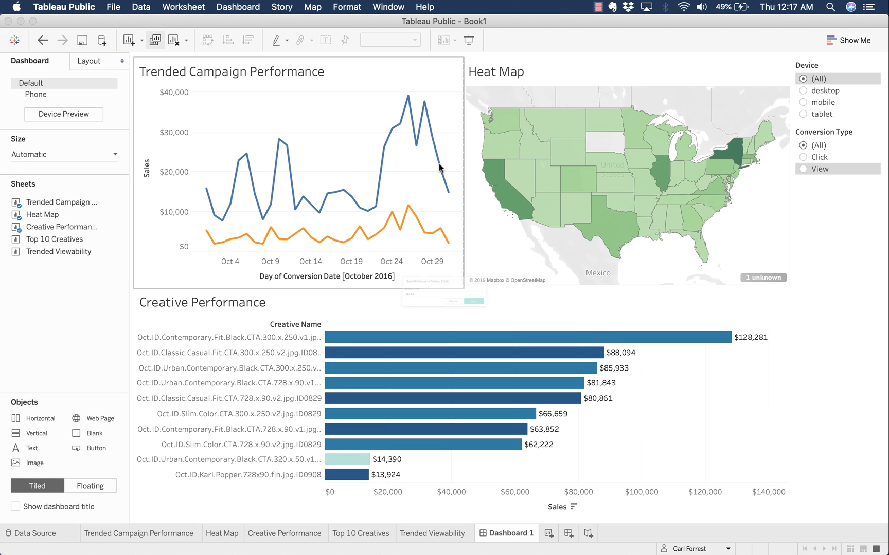
{"action": "key", "text": "super+a"}
{"action": "type", "text": "MKT"}
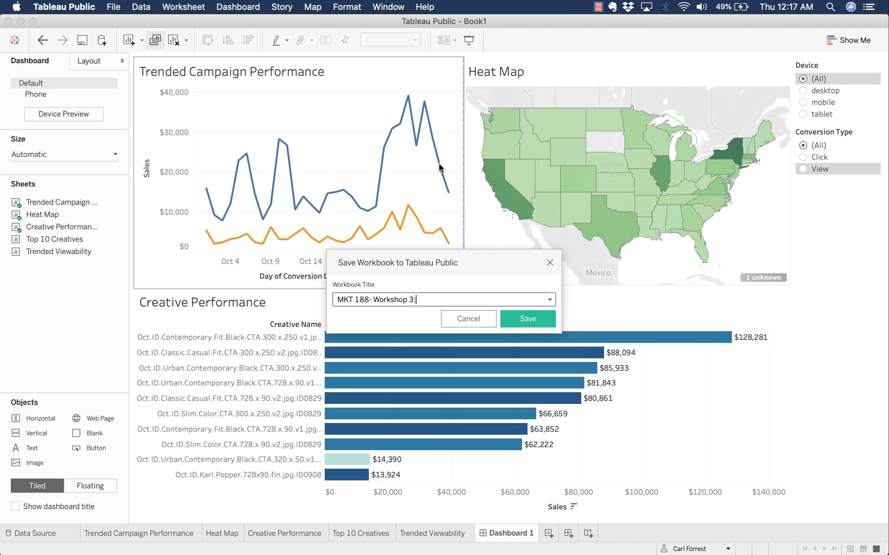
{"action": "type", "text": " 188- Workshop 3:"}
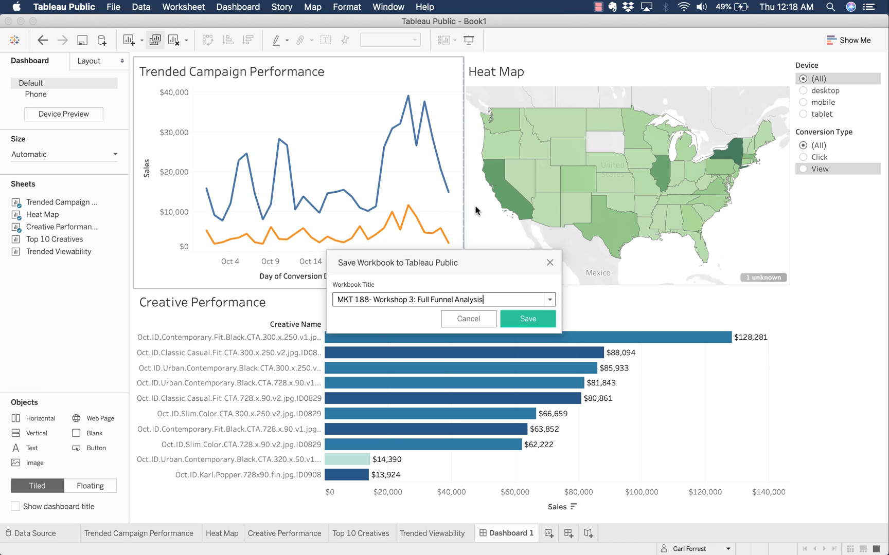
{"action": "left_click", "coordinate": [528, 321]}
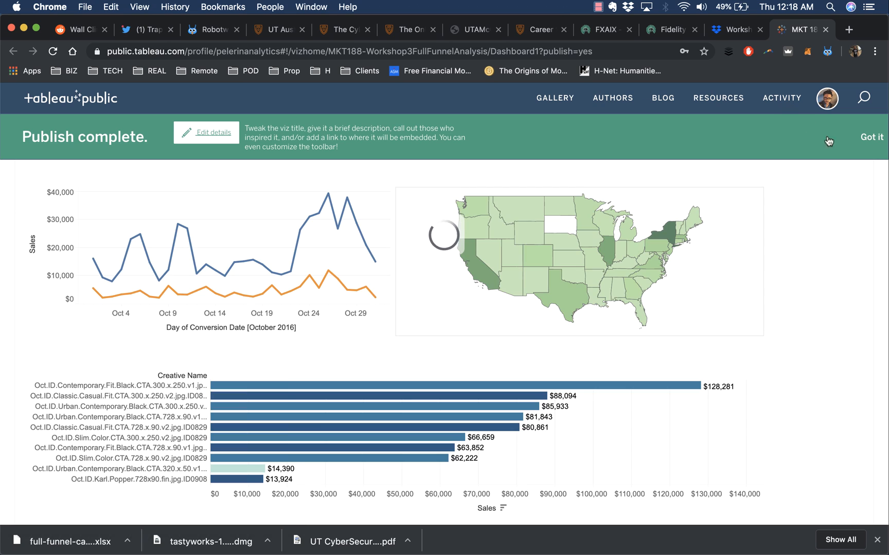
- Dismiss the publish-complete notice and look over the published dashboard
{"action": "left_click", "coordinate": [872, 137]}
{"action": "scroll", "coordinate": [882, 248], "scroll_direction": "down", "scroll_amount": 4}
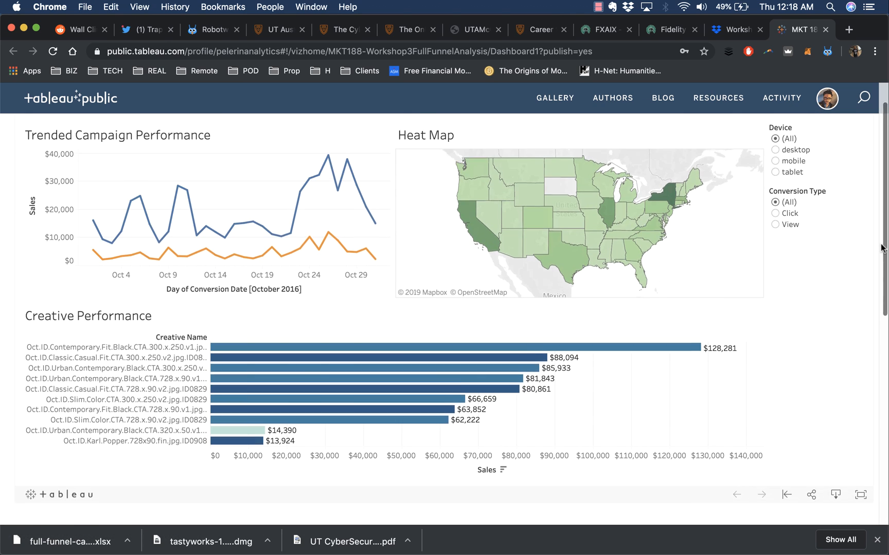
{"action": "scroll", "coordinate": [882, 248], "scroll_direction": "up", "scroll_amount": 3}
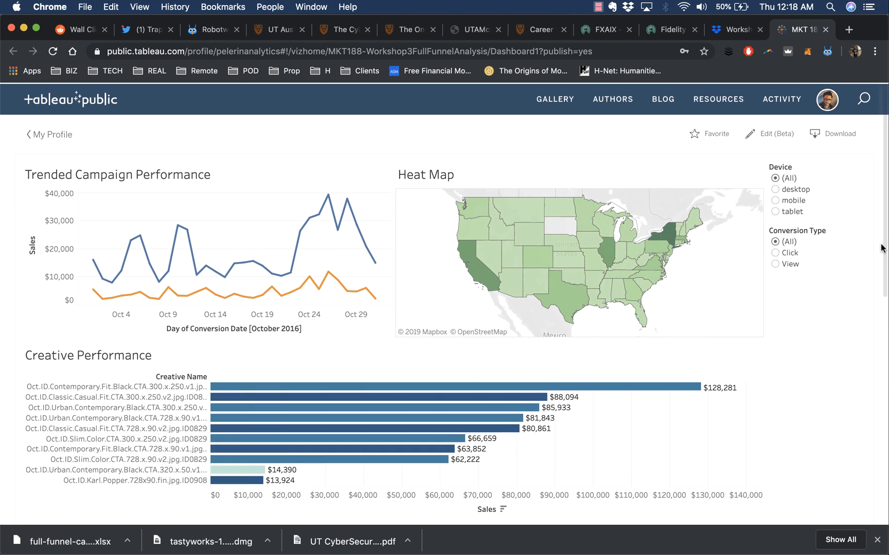
- Test cross-filtering by selecting and clearing the Oct 28 line point and the $88,094 creative bar
{"action": "mouse_move", "coordinate": [607, 247]}
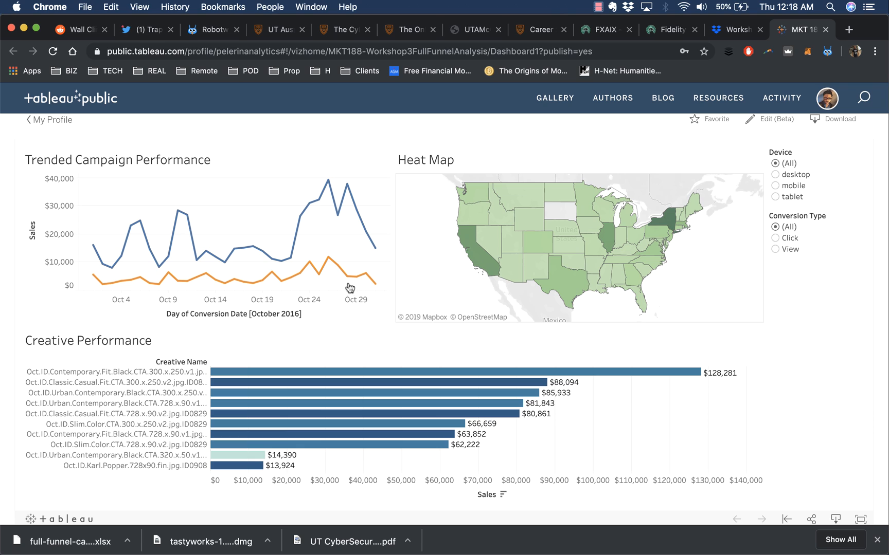
{"action": "left_click", "coordinate": [348, 278]}
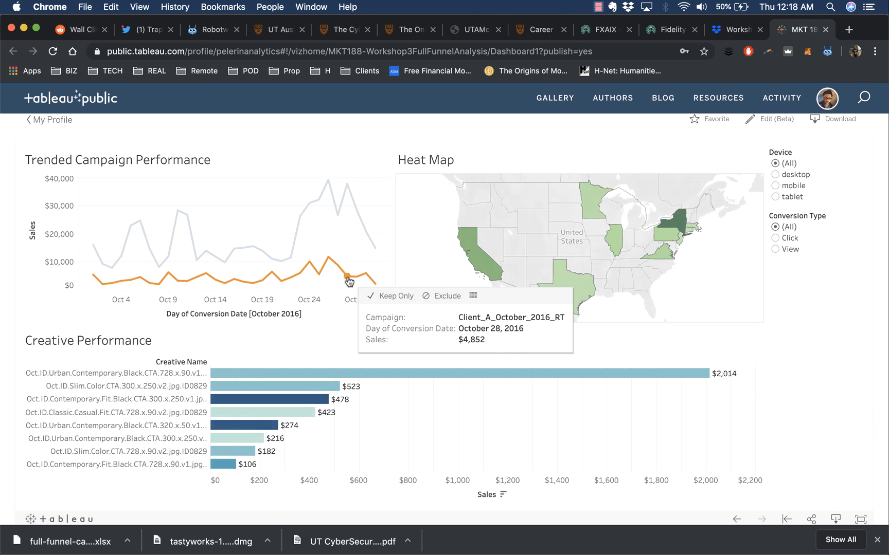
{"action": "left_click", "coordinate": [347, 277]}
{"action": "left_click", "coordinate": [341, 383]}
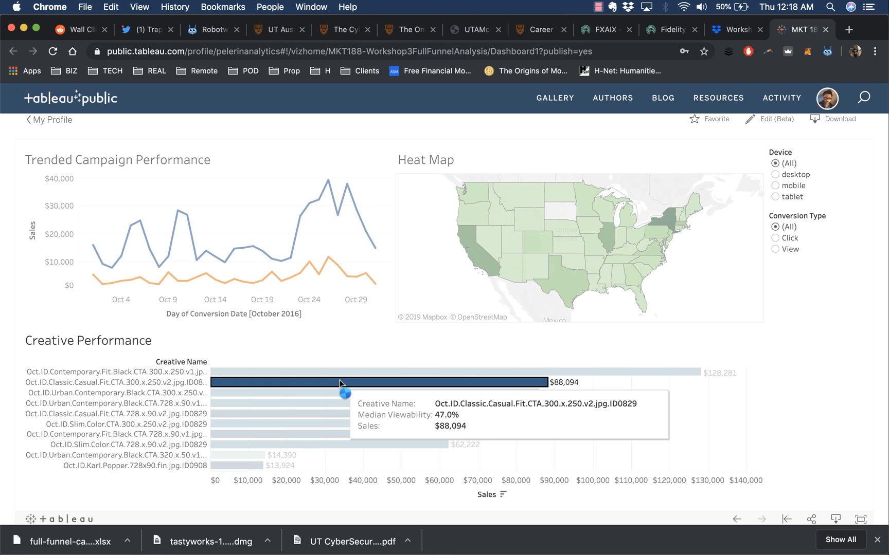
{"action": "left_click", "coordinate": [341, 384]}
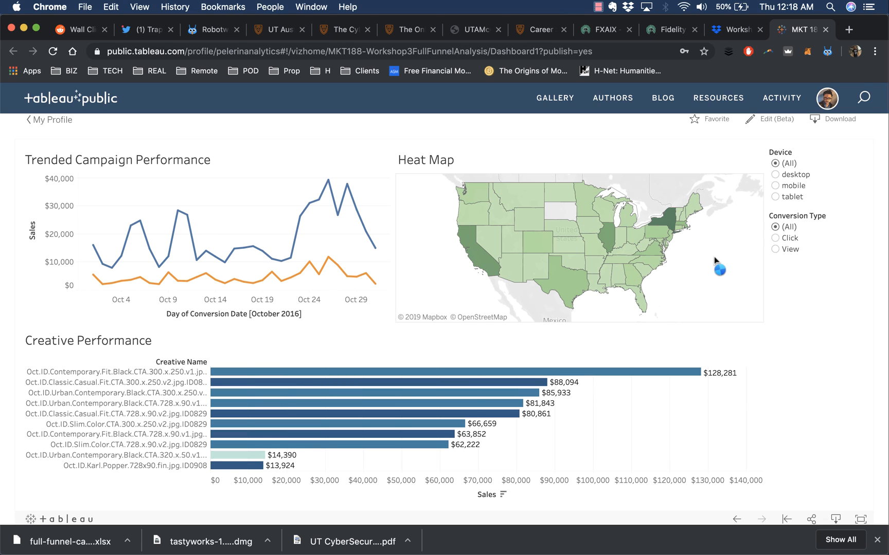
- Filter to Mobile devices and View conversions, then reset Conversion Type and Device to (All)
{"action": "left_click", "coordinate": [775, 185]}
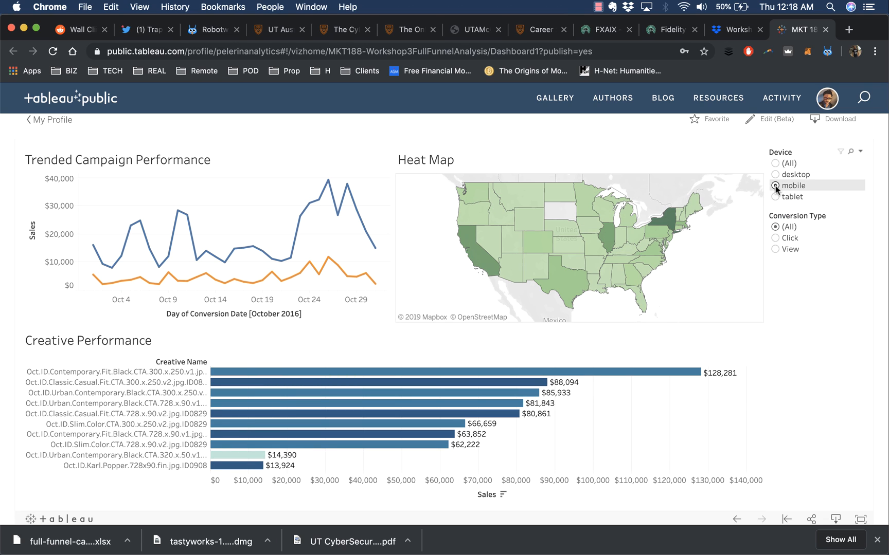
{"action": "left_click", "coordinate": [775, 249]}
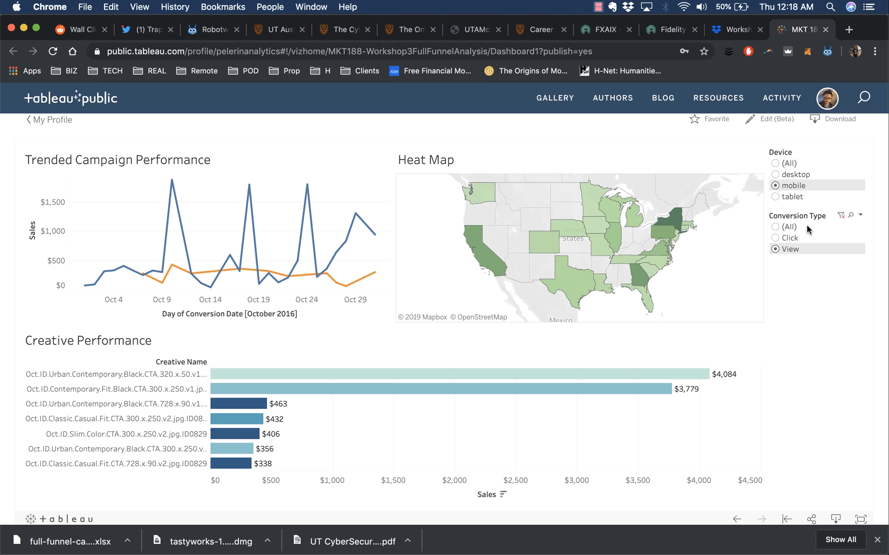
{"action": "left_click", "coordinate": [775, 227]}
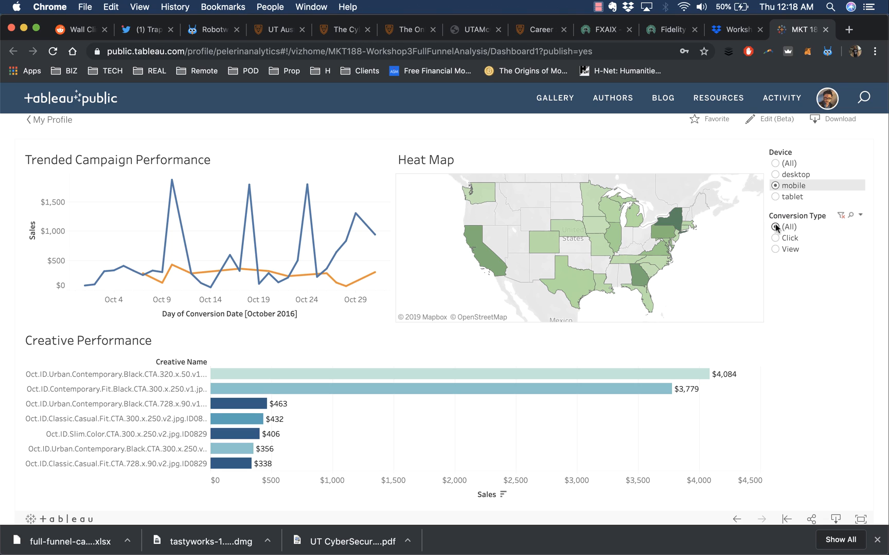
{"action": "left_click", "coordinate": [777, 164]}
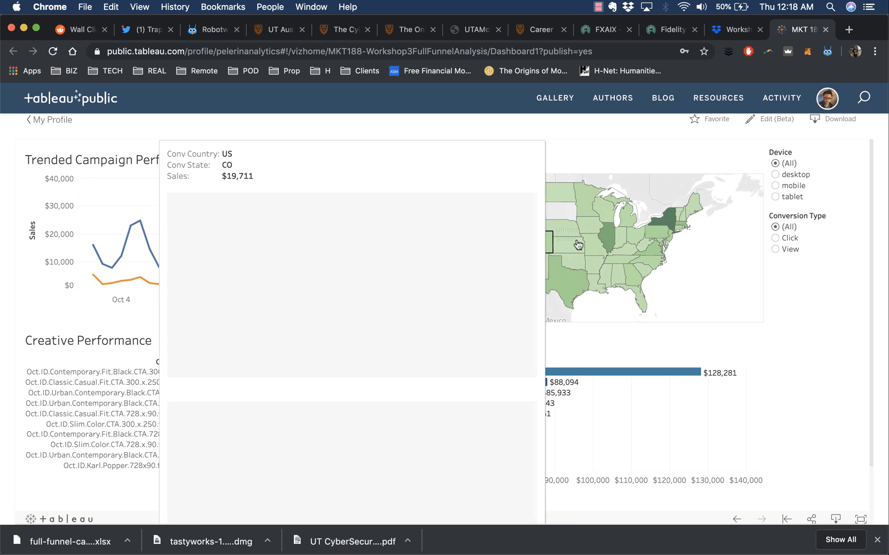
{"action": "mouse_move", "coordinate": [620, 549]}
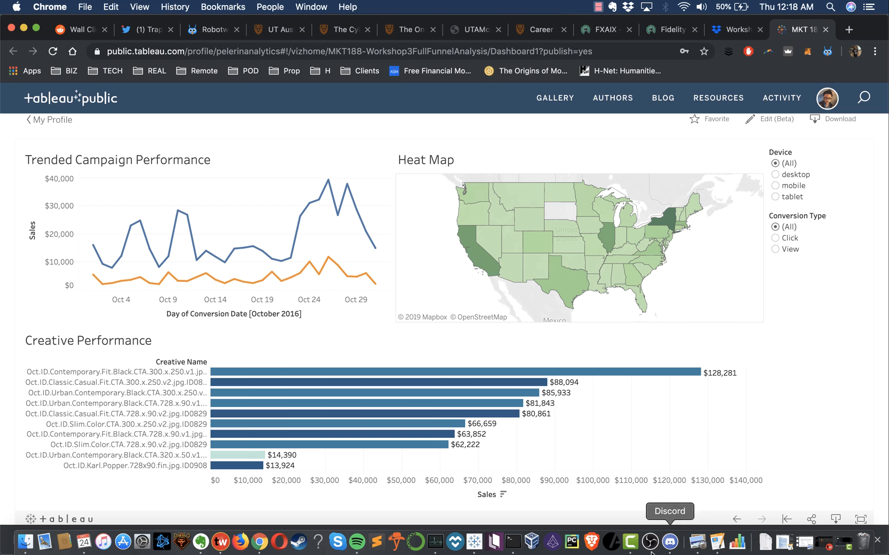
- Return to the Tableau Public desktop workbook and stop the Camtasia recording from its Dock icon
{"action": "left_click", "coordinate": [474, 544]}
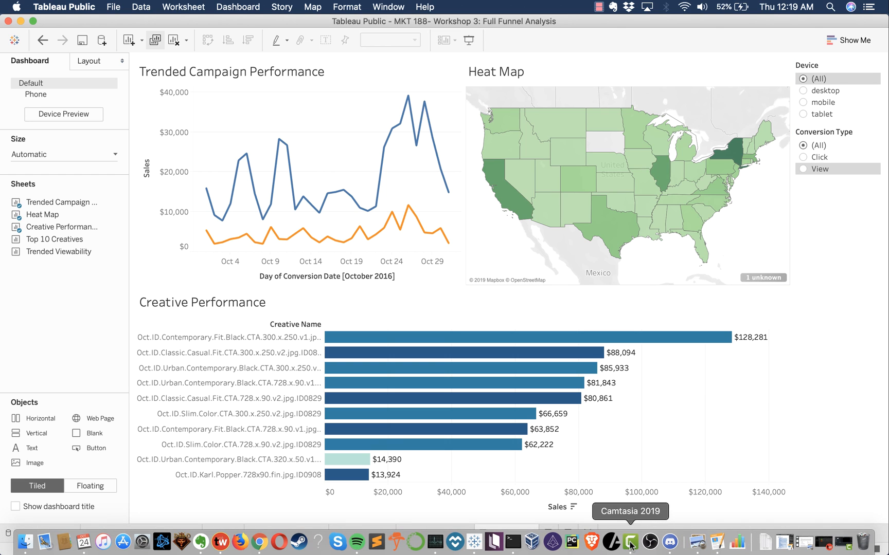
{"action": "right_click", "coordinate": [631, 542]}
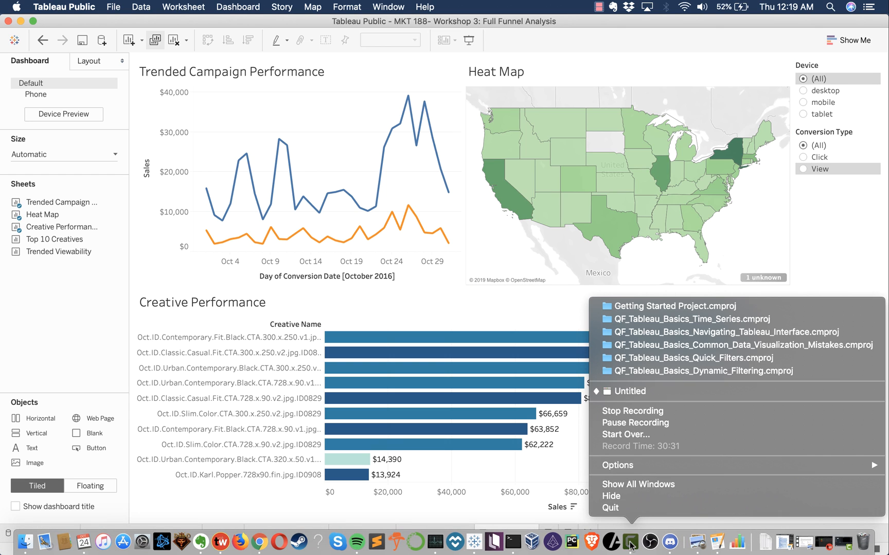
{"action": "left_click", "coordinate": [657, 413]}
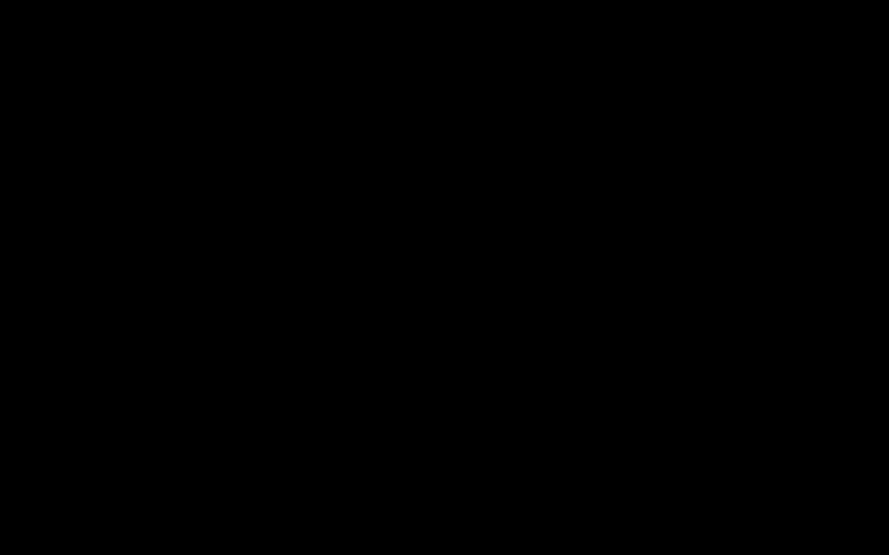